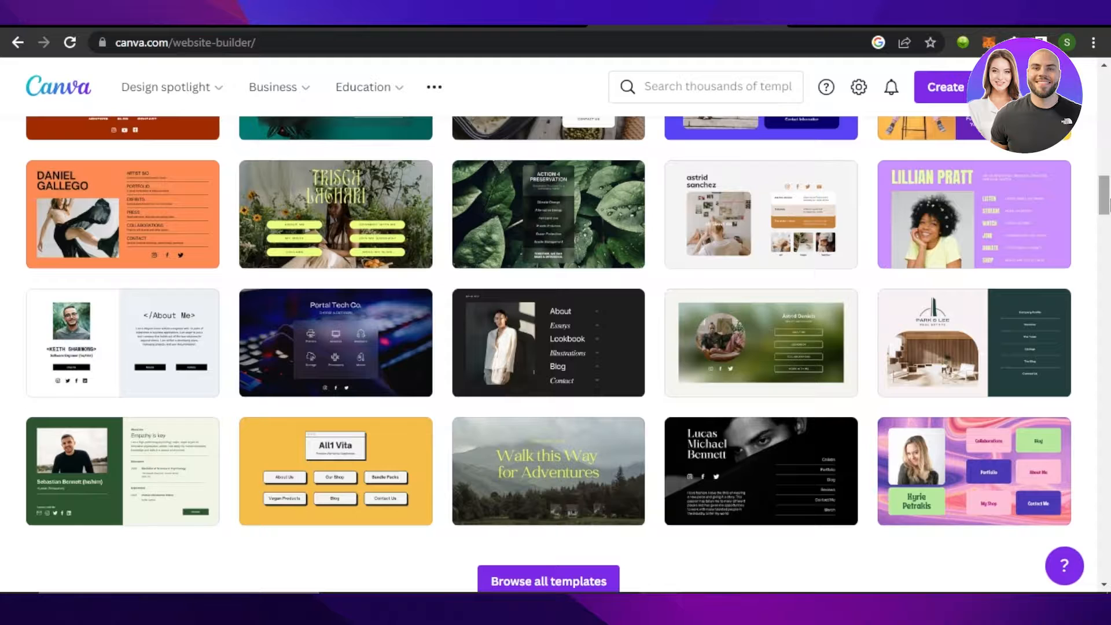
Step: Scroll through the website templates and return to the Canva home page's Design spotlight
{"action": "mouse_move", "coordinate": [1108, 203]}
{"action": "left_mouse_down"}
{"action": "mouse_move", "coordinate": [1108, 234]}
{"action": "mouse_move", "coordinate": [1108, 148]}
{"action": "mouse_move", "coordinate": [1108, 186]}
{"action": "left_mouse_up"}
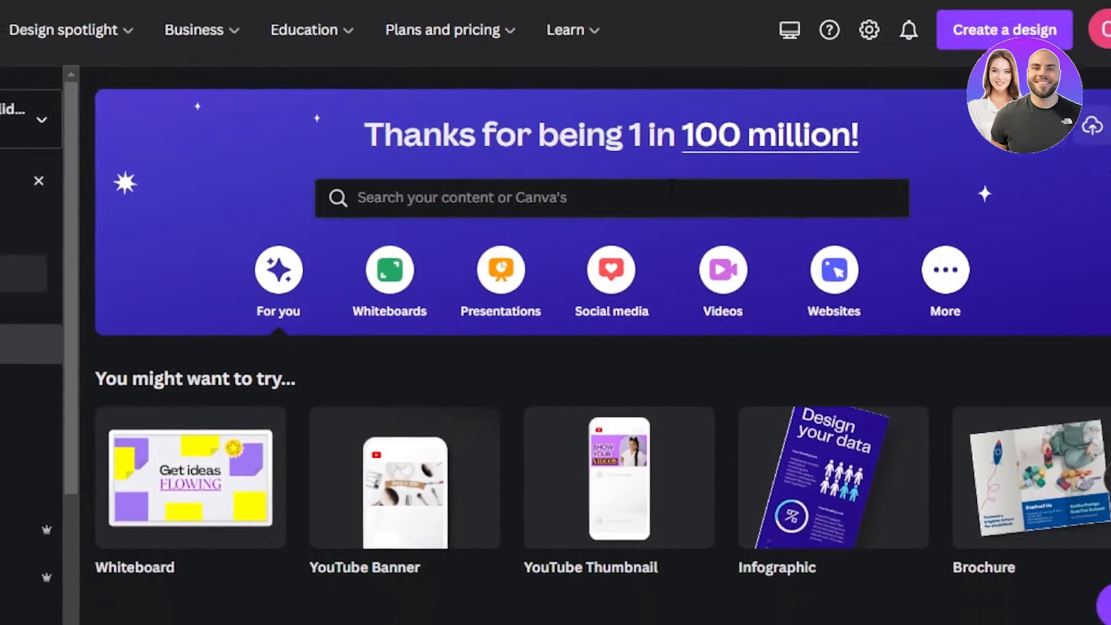
{"action": "scroll", "coordinate": [577, 335], "scroll_direction": "down", "scroll_amount": 9}
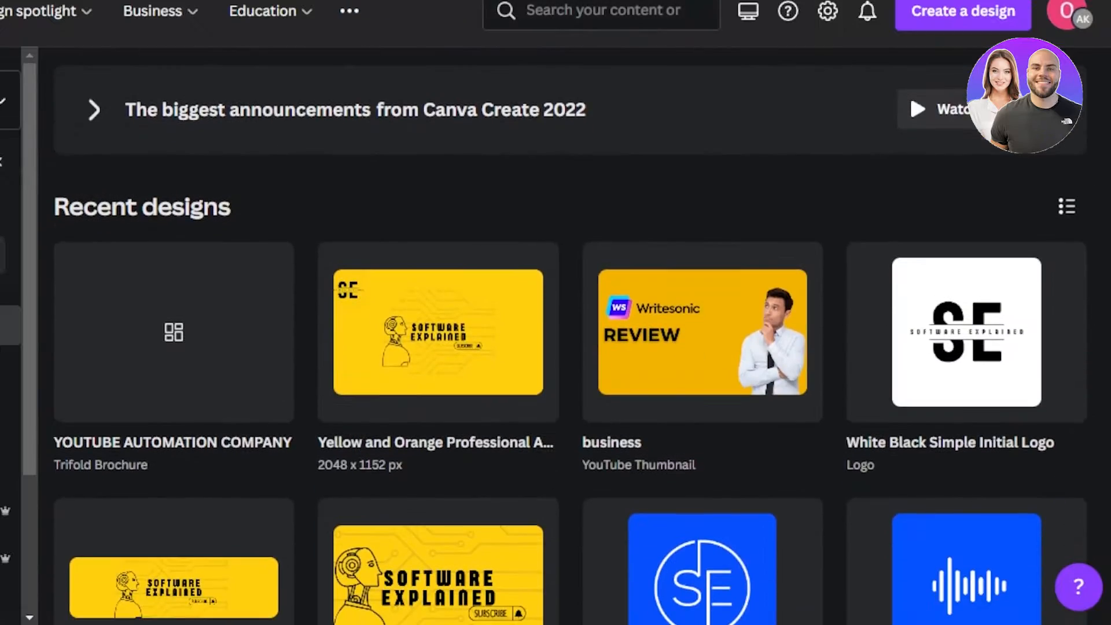
{"action": "scroll", "coordinate": [577, 335], "scroll_direction": "up", "scroll_amount": 1}
{"action": "scroll", "coordinate": [910, 470], "scroll_direction": "up", "scroll_amount": 8}
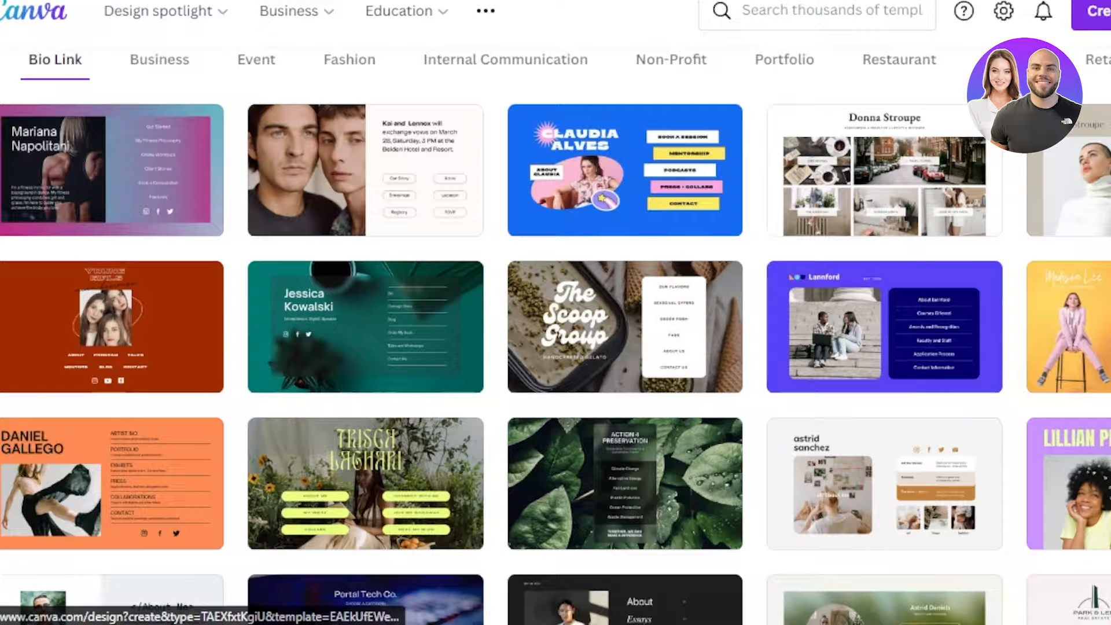
{"action": "scroll", "coordinate": [692, 491], "scroll_direction": "down", "scroll_amount": 15}
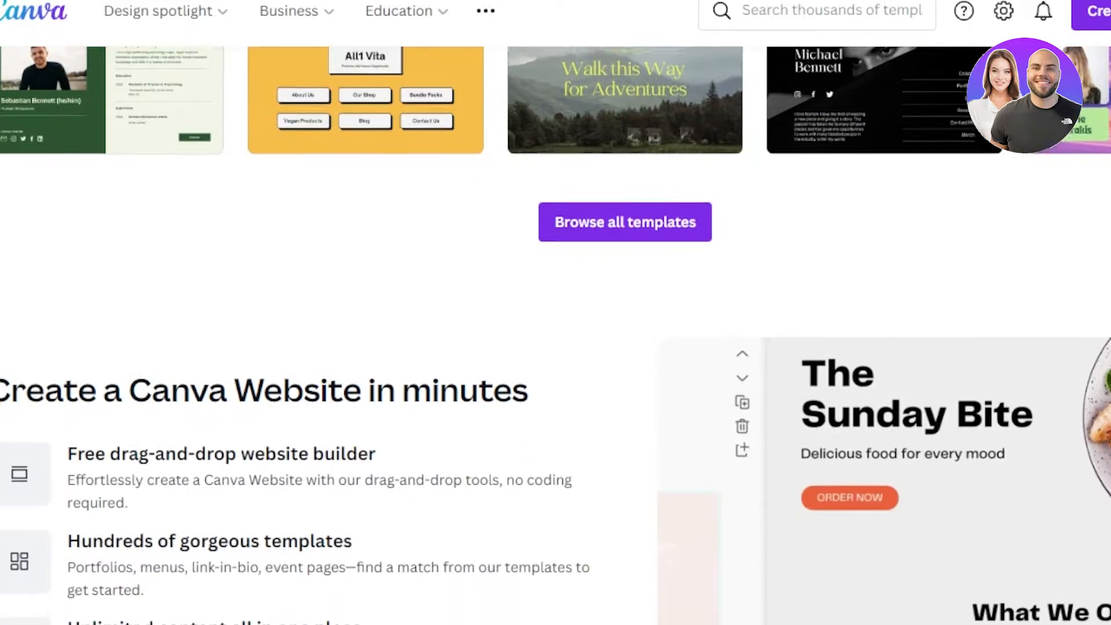
{"action": "scroll", "coordinate": [692, 487], "scroll_direction": "up", "scroll_amount": 15}
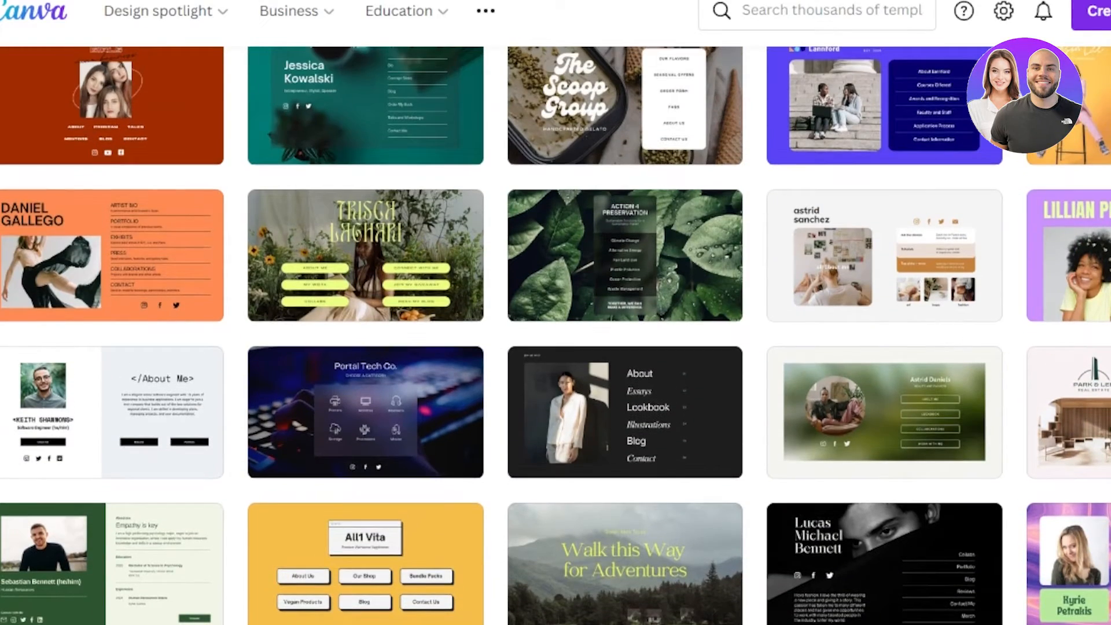
{"action": "scroll", "coordinate": [555, 335], "scroll_direction": "down", "scroll_amount": 10}
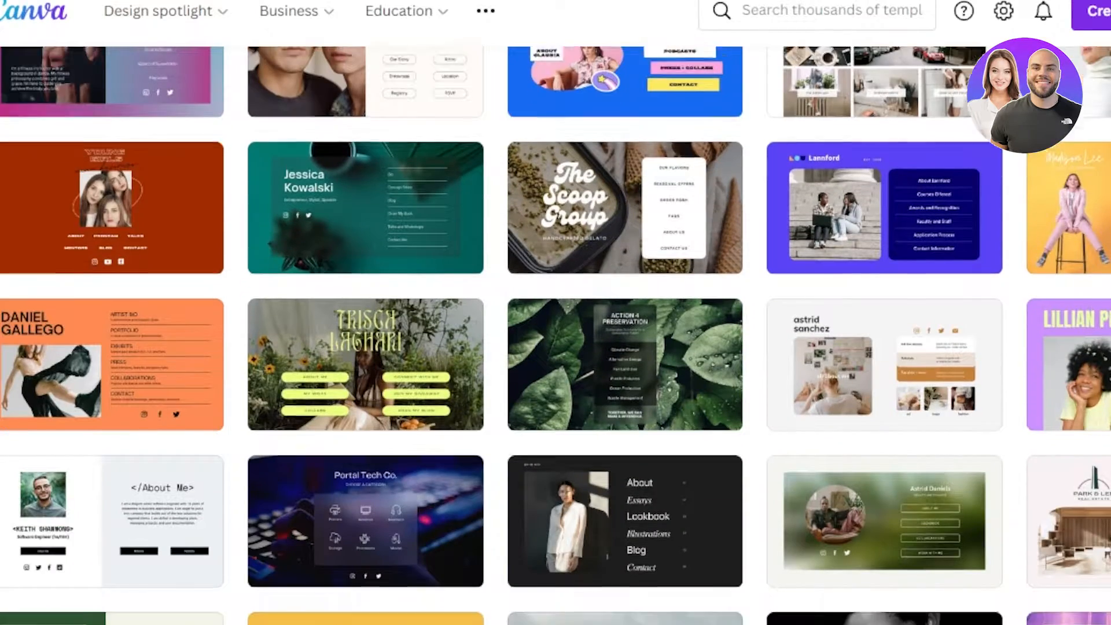
{"action": "scroll", "coordinate": [555, 336], "scroll_direction": "up", "scroll_amount": 8}
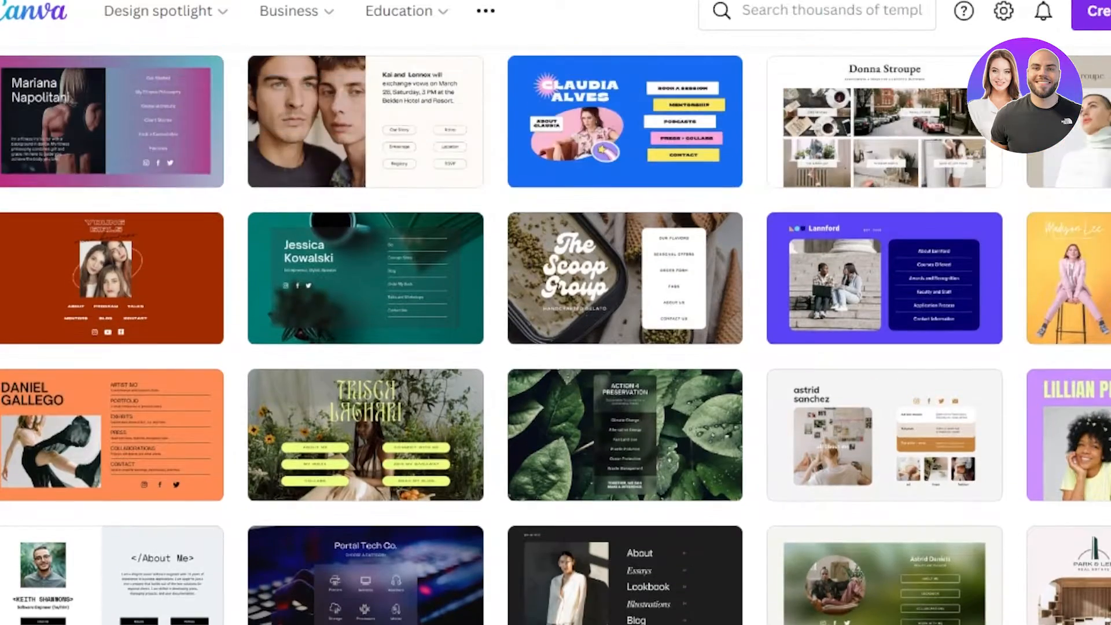
{"action": "scroll", "coordinate": [555, 335], "scroll_direction": "down", "scroll_amount": 6}
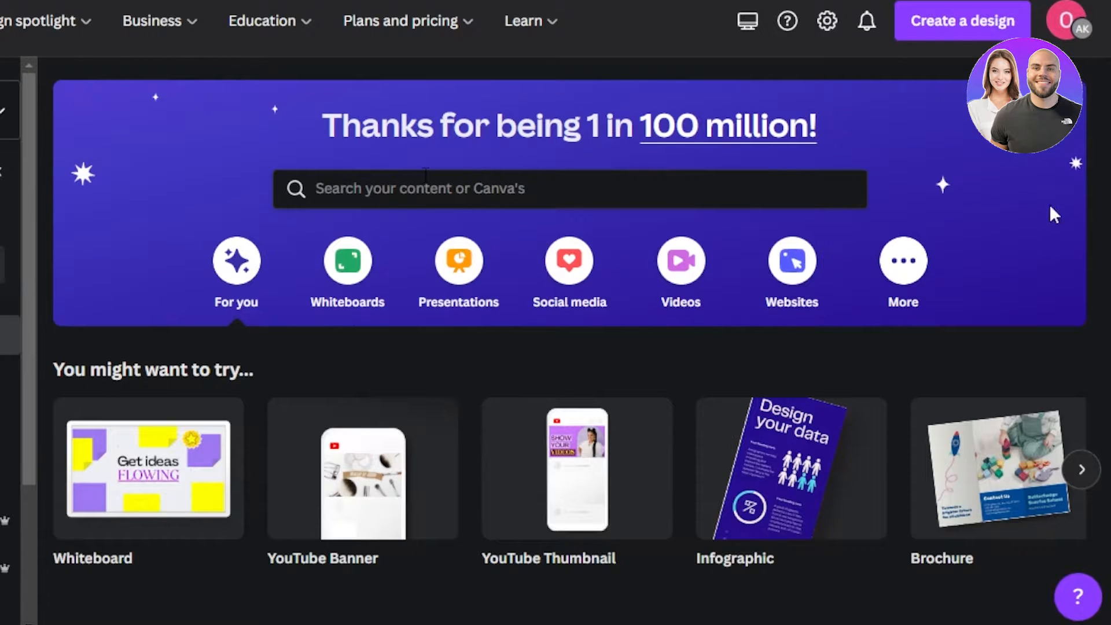
{"action": "scroll", "coordinate": [555, 347], "scroll_direction": "down", "scroll_amount": 4}
{"action": "scroll", "coordinate": [556, 347], "scroll_direction": "up", "scroll_amount": 4}
{"action": "scroll", "coordinate": [556, 347], "scroll_direction": "down", "scroll_amount": 8}
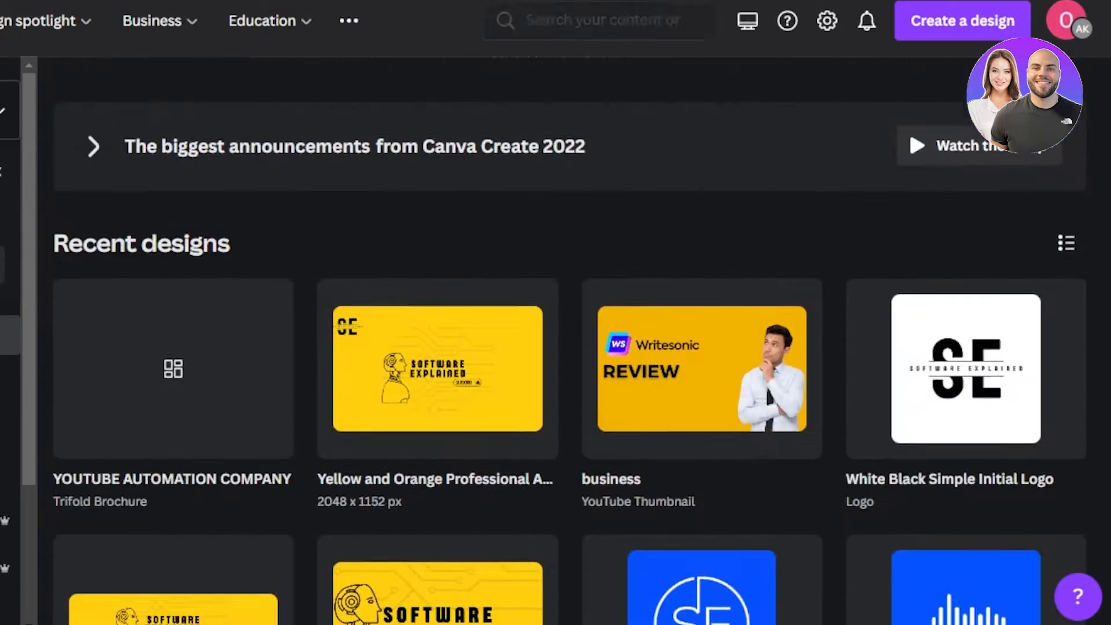
{"action": "scroll", "coordinate": [555, 347], "scroll_direction": "up", "scroll_amount": 8}
{"action": "scroll", "coordinate": [555, 347], "scroll_direction": "up", "scroll_amount": 1}
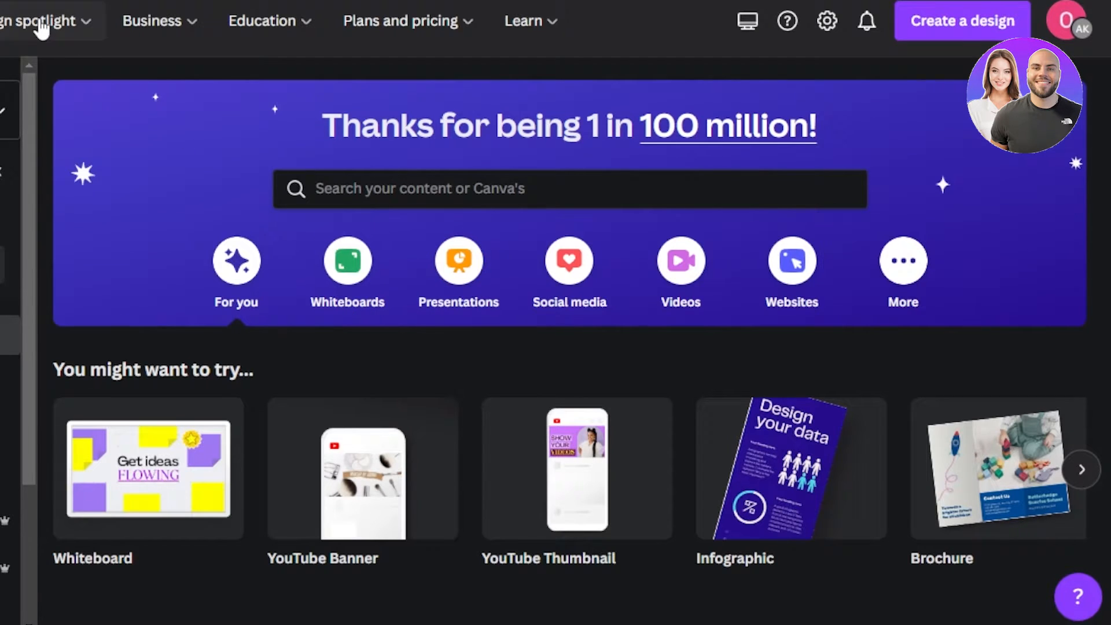
{"action": "mouse_move", "coordinate": [41, 29]}
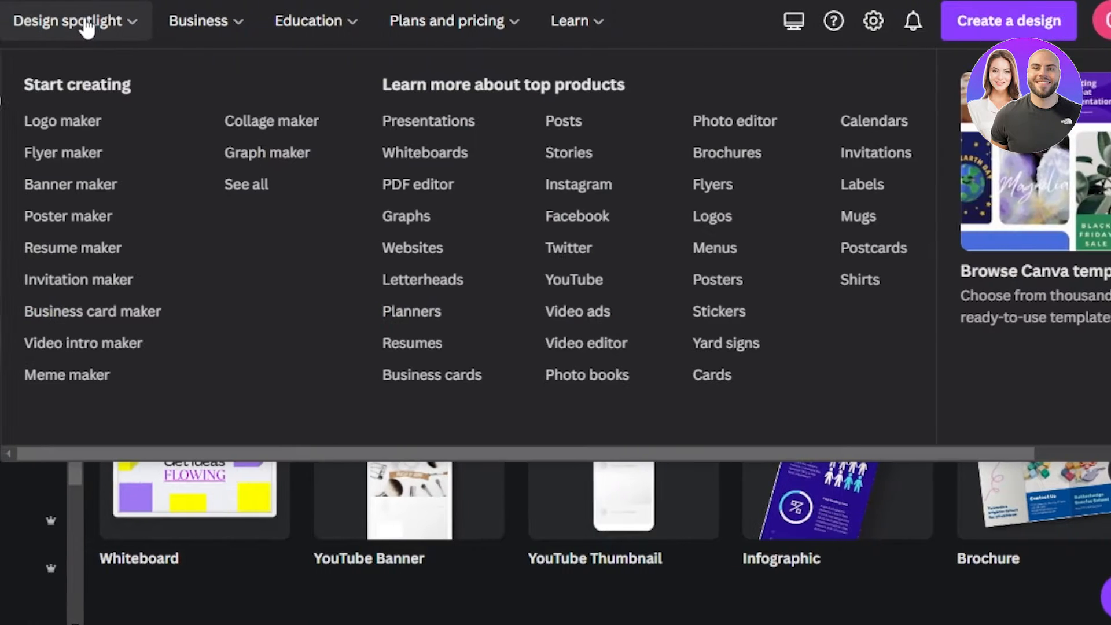
Step: Choose Websites from Design spotlight and create a blank Canva website design
{"action": "left_click", "coordinate": [428, 248]}
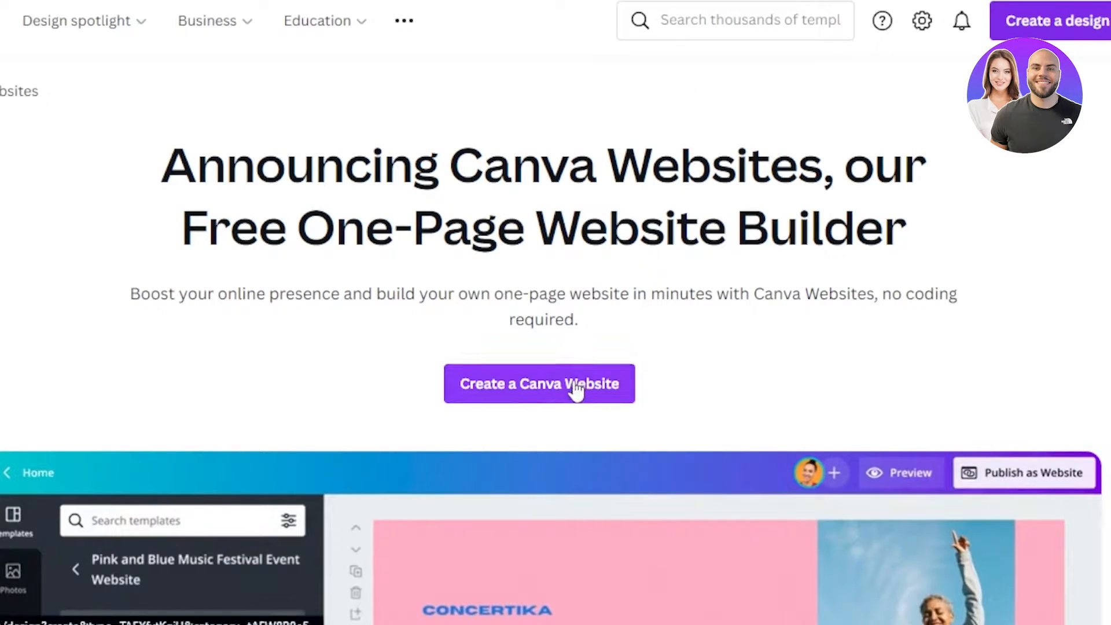
{"action": "left_click", "coordinate": [576, 390]}
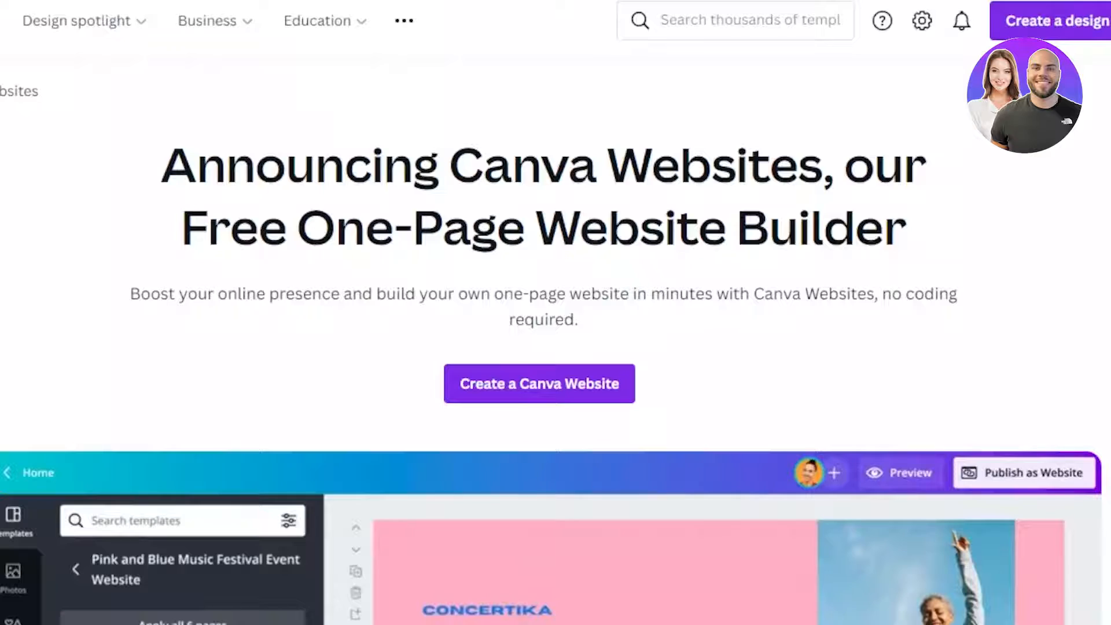
{"action": "scroll", "coordinate": [556, 348], "scroll_direction": "down", "scroll_amount": 10}
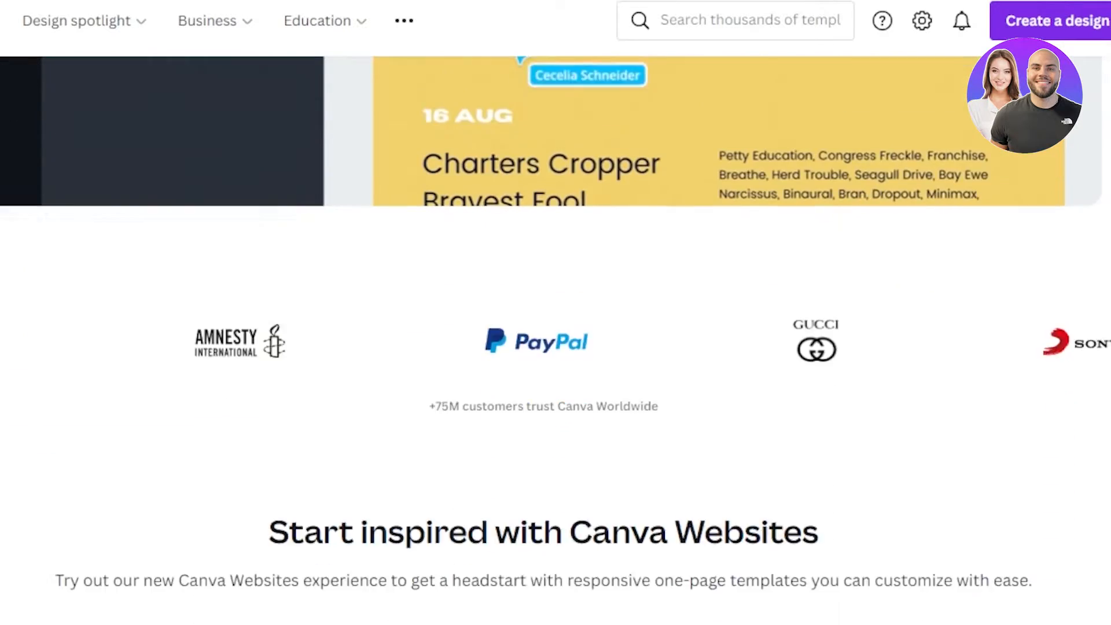
{"action": "scroll", "coordinate": [555, 347], "scroll_direction": "down", "scroll_amount": 15}
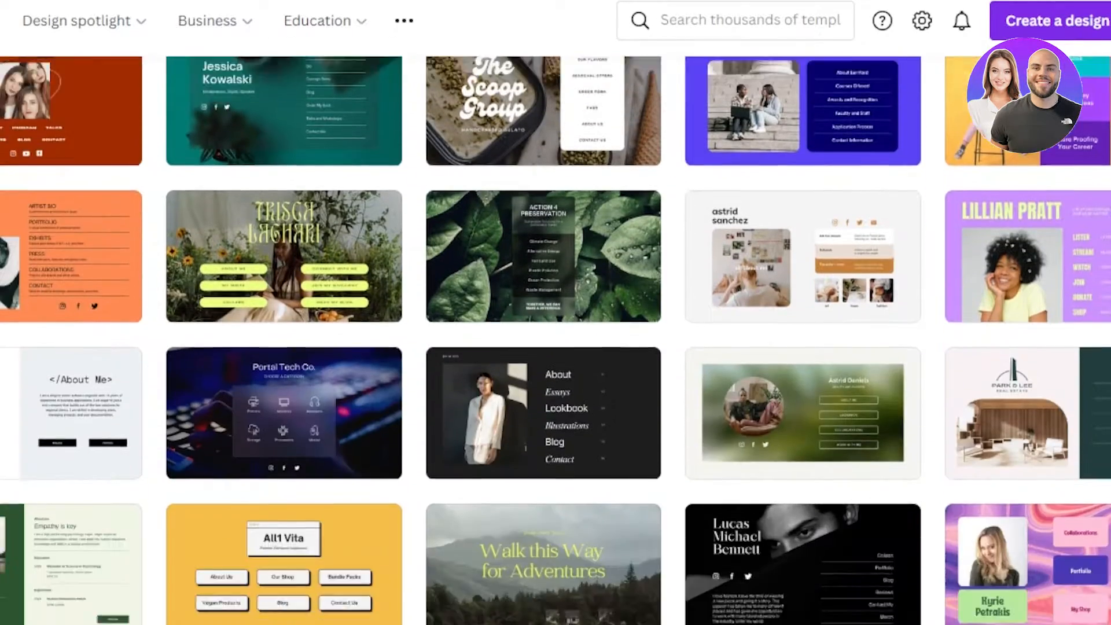
{"action": "scroll", "coordinate": [556, 347], "scroll_direction": "up", "scroll_amount": 4}
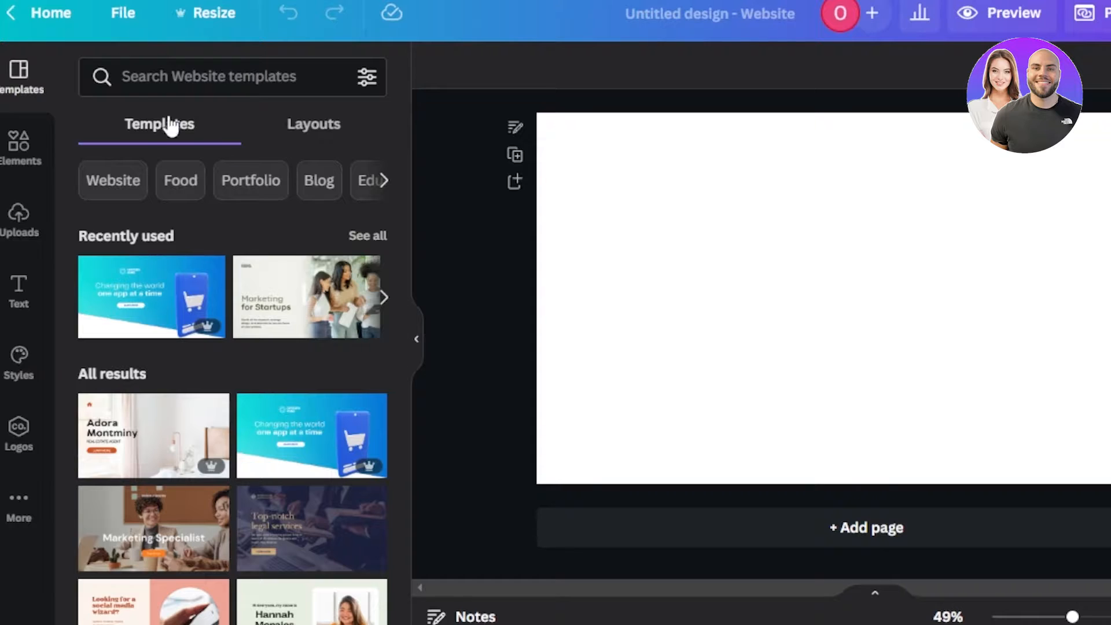
Step: Filter website templates to Portfolio and open the 7-page Jin Ae Soo modeling portfolio template
{"action": "left_click", "coordinate": [258, 184]}
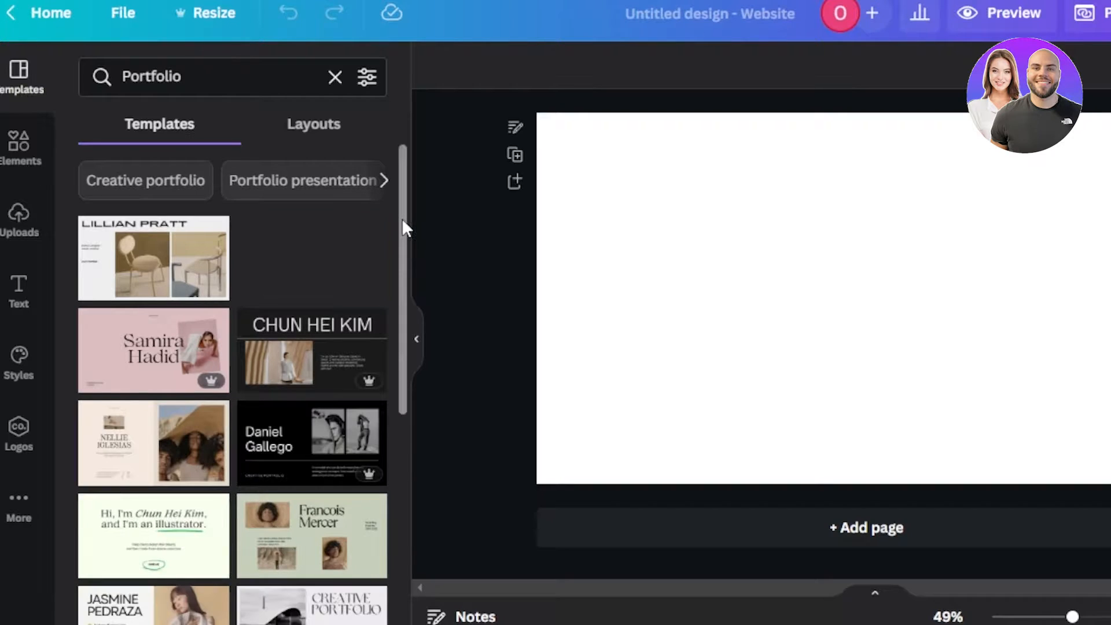
{"action": "left_click_drag", "start_coordinate": [402, 210], "coordinate": [407, 346]}
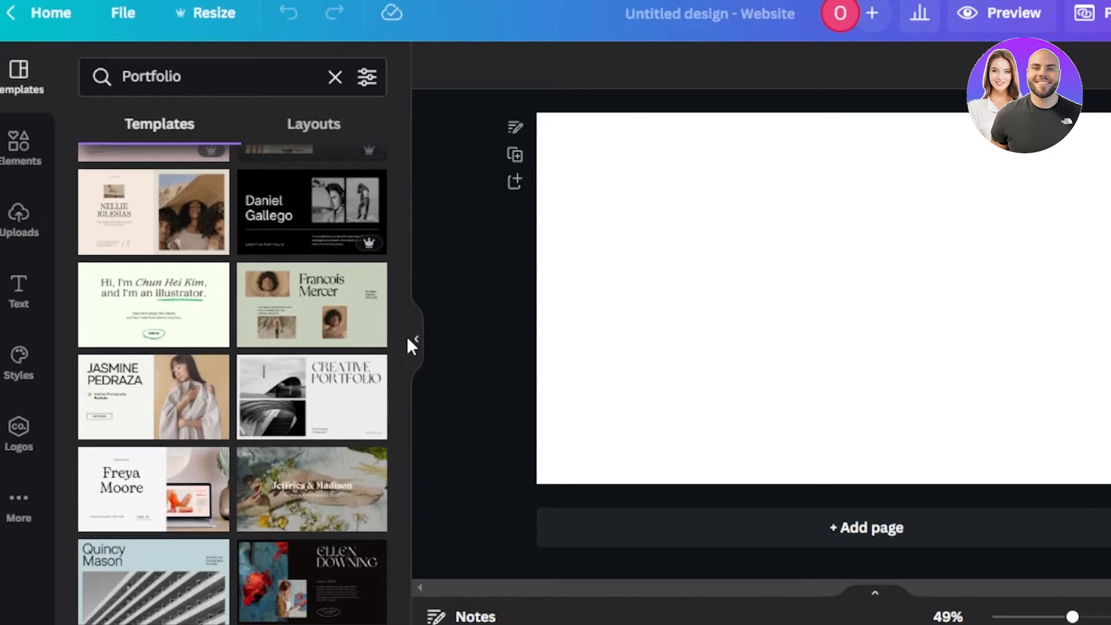
{"action": "scroll", "coordinate": [400, 429], "scroll_direction": "down", "scroll_amount": 3}
{"action": "left_click_drag", "start_coordinate": [401, 430], "coordinate": [401, 444]}
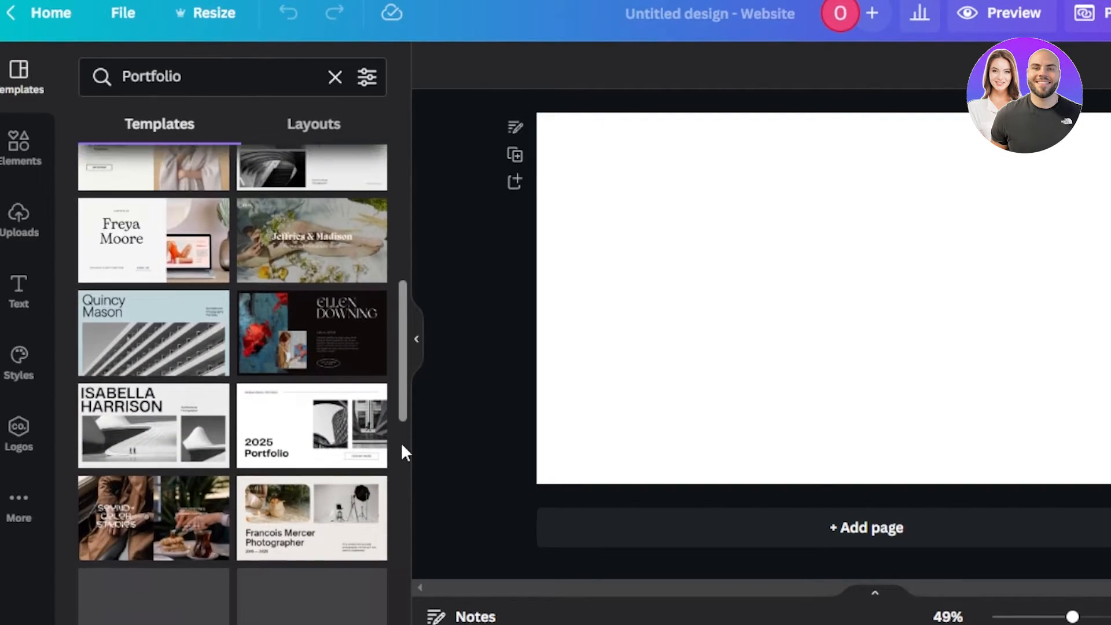
{"action": "left_click_drag", "start_coordinate": [402, 347], "coordinate": [407, 439]}
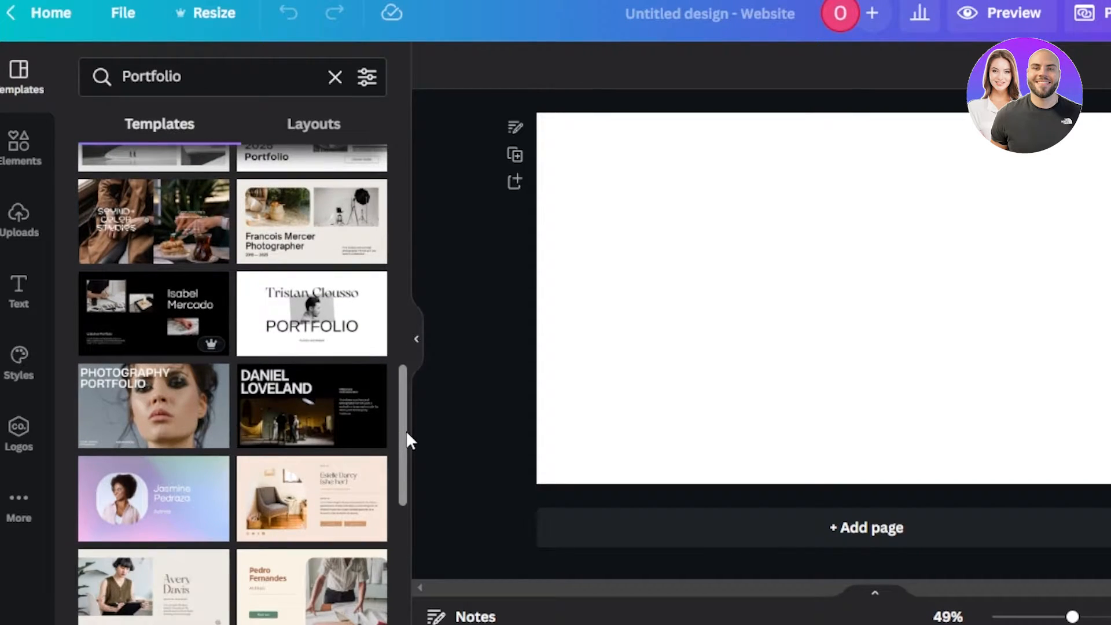
{"action": "left_click_drag", "start_coordinate": [407, 434], "coordinate": [397, 551]}
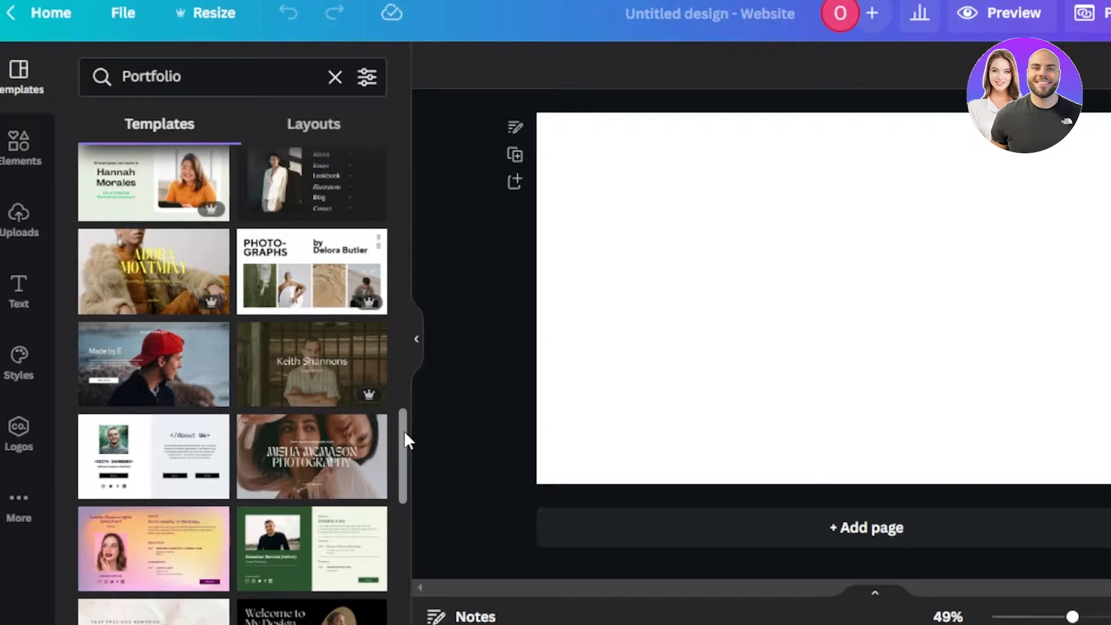
{"action": "left_click_drag", "start_coordinate": [404, 431], "coordinate": [401, 540]}
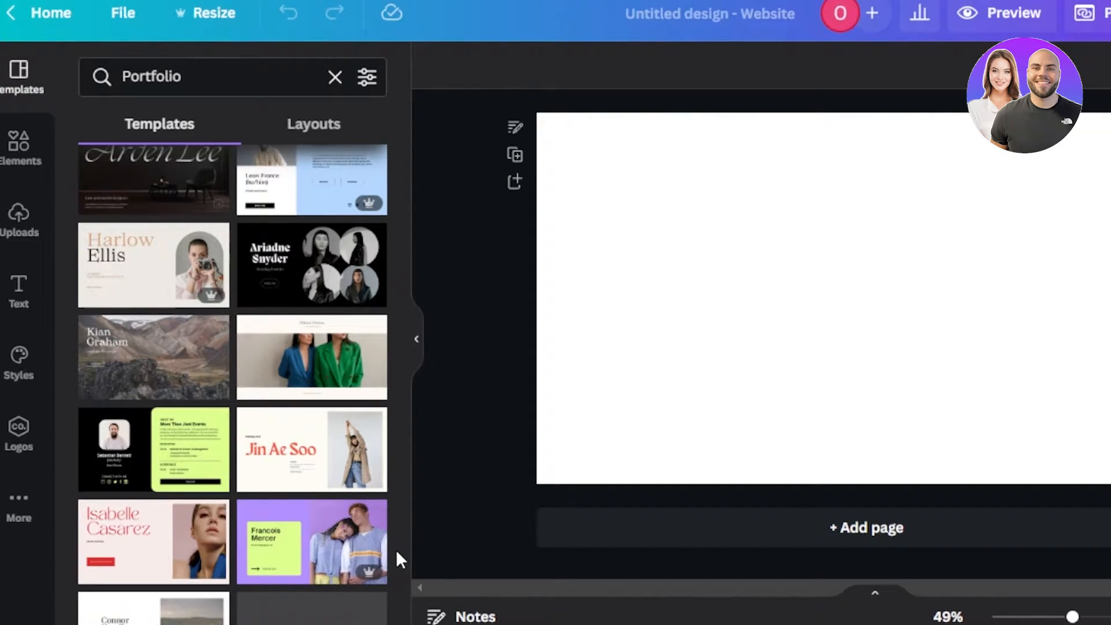
{"action": "mouse_move", "coordinate": [270, 449]}
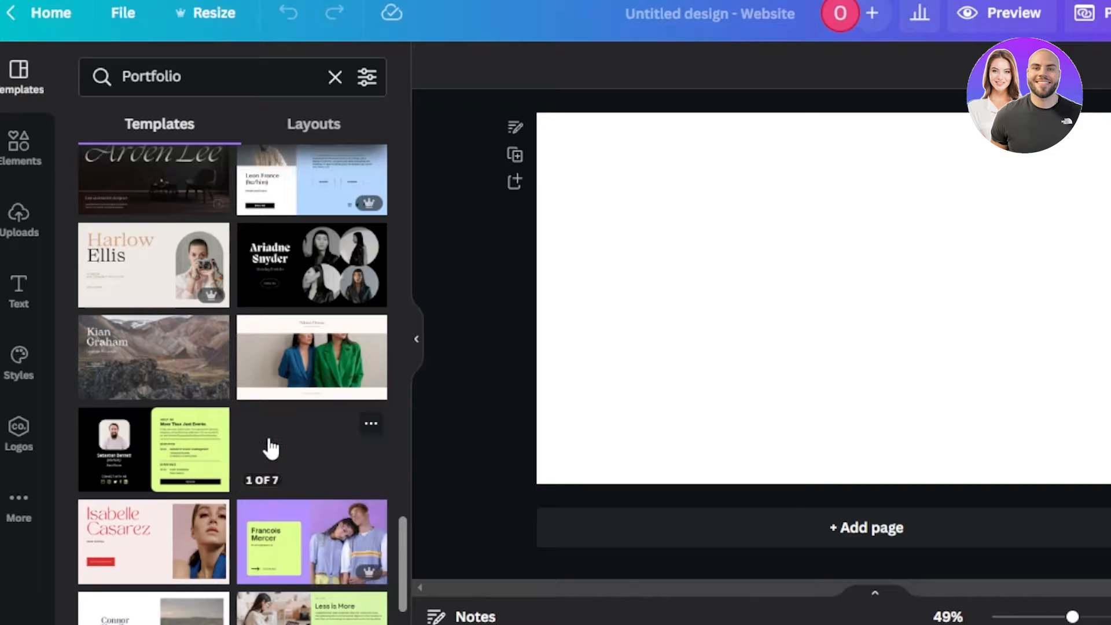
{"action": "left_click", "coordinate": [308, 463]}
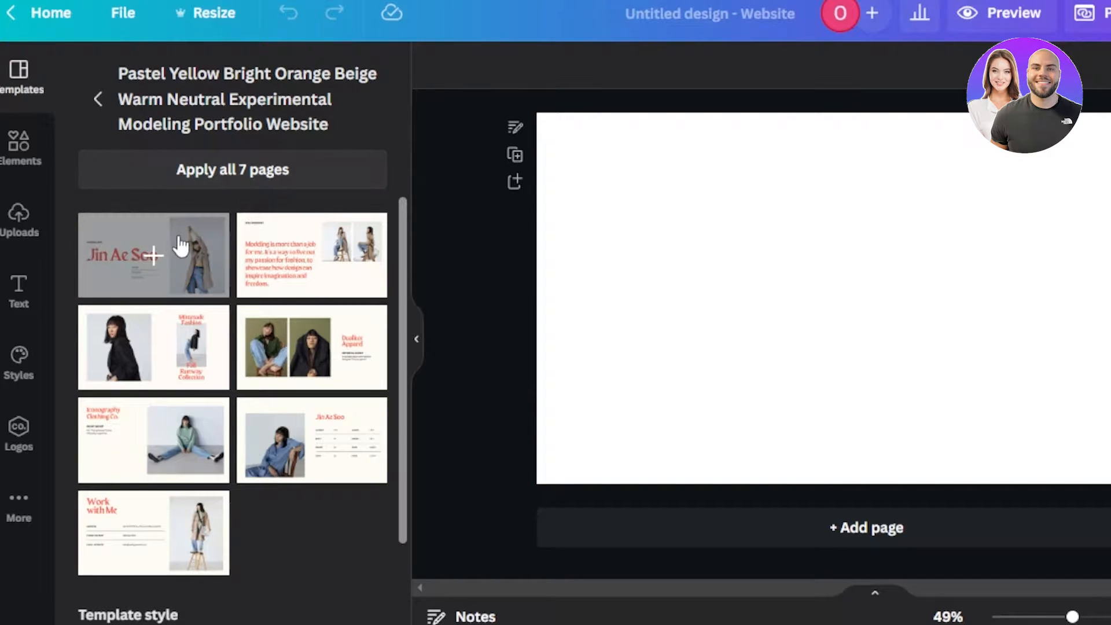
Step: Apply the template's modeling title page, then browse the Model & Actor Resume template's details
{"action": "left_click", "coordinate": [132, 259]}
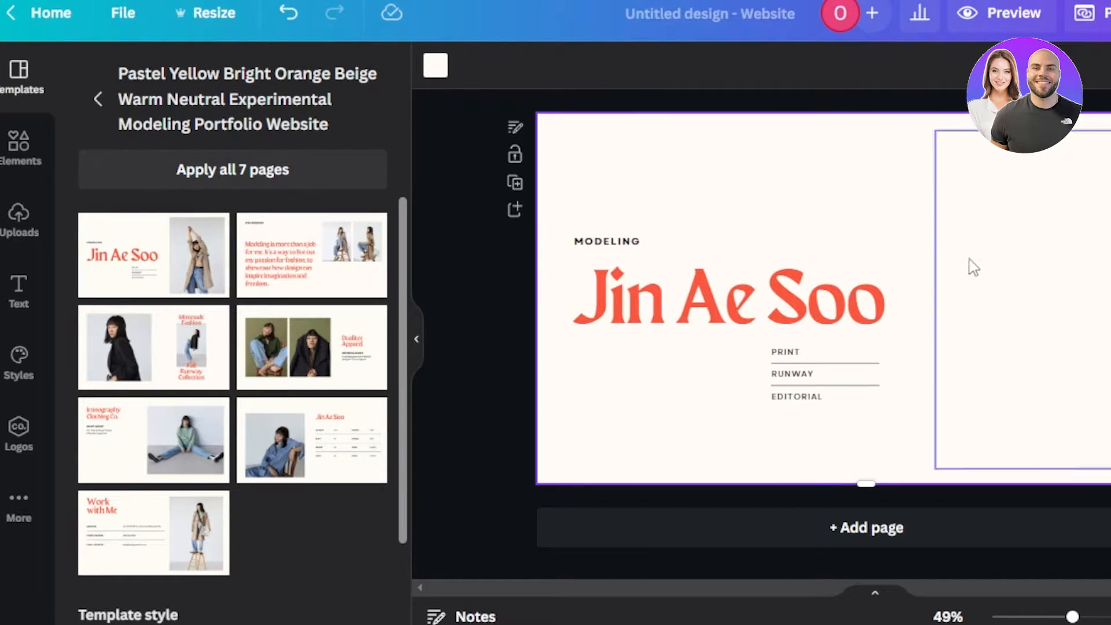
{"action": "left_click", "coordinate": [96, 104]}
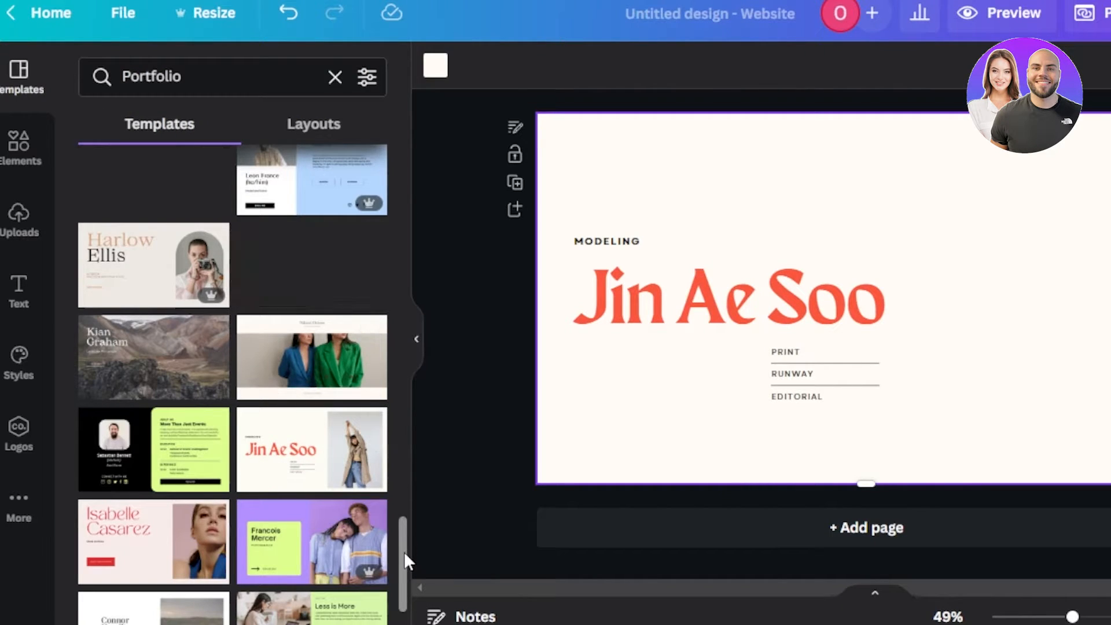
{"action": "left_click_drag", "start_coordinate": [404, 556], "coordinate": [407, 321]}
{"action": "left_click", "coordinate": [164, 531]}
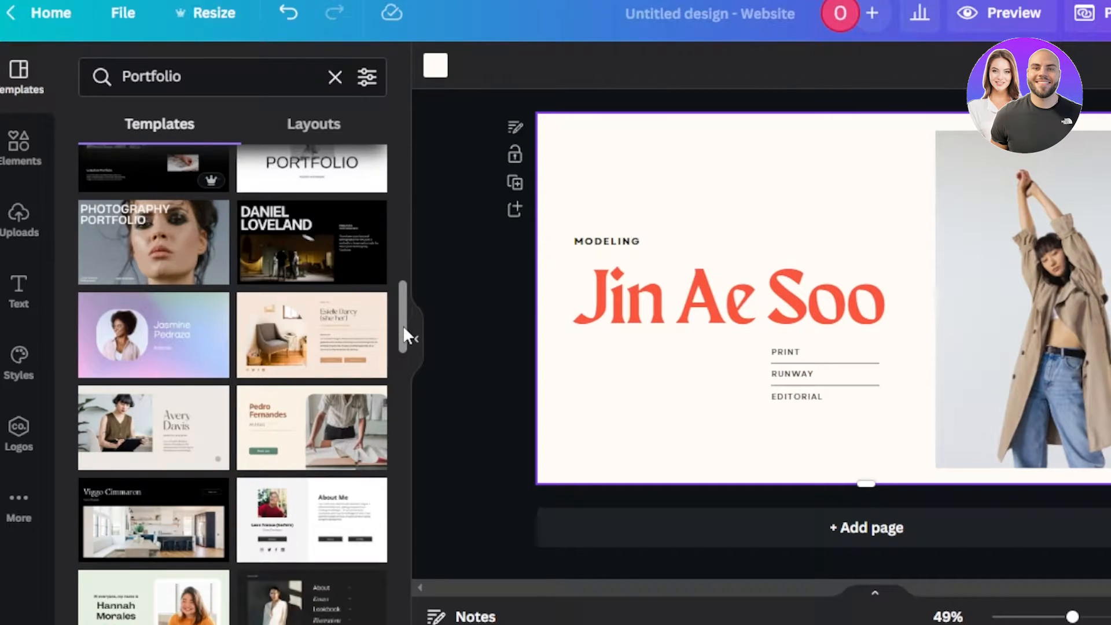
{"action": "left_click_drag", "start_coordinate": [404, 335], "coordinate": [403, 454]}
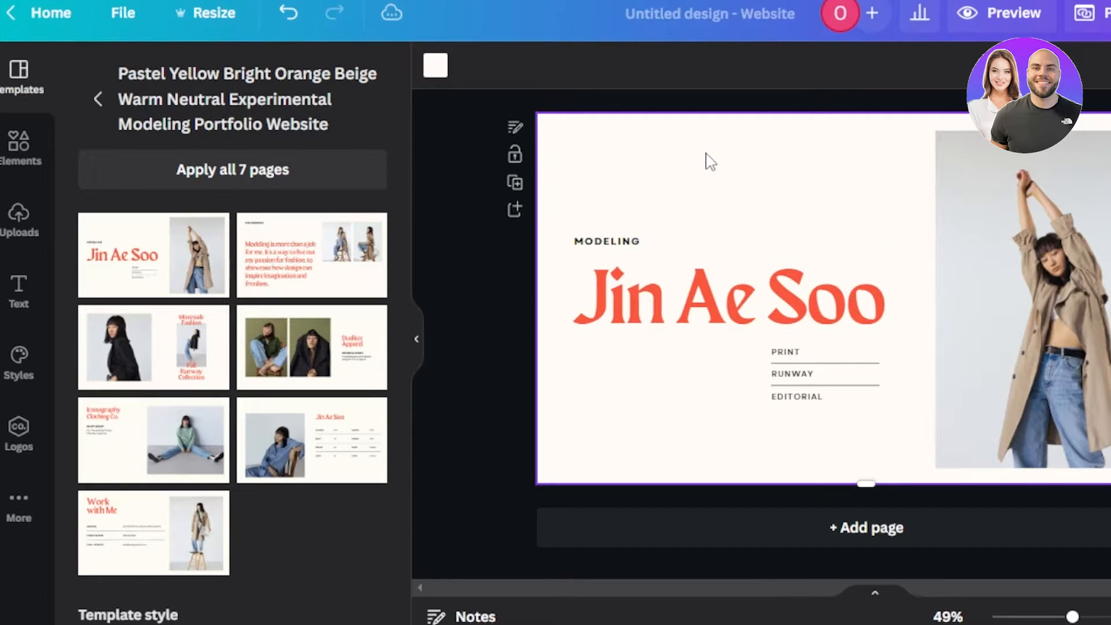
Step: Change the title page background from off-white to peach #FFCCA3
{"action": "left_click", "coordinate": [435, 66]}
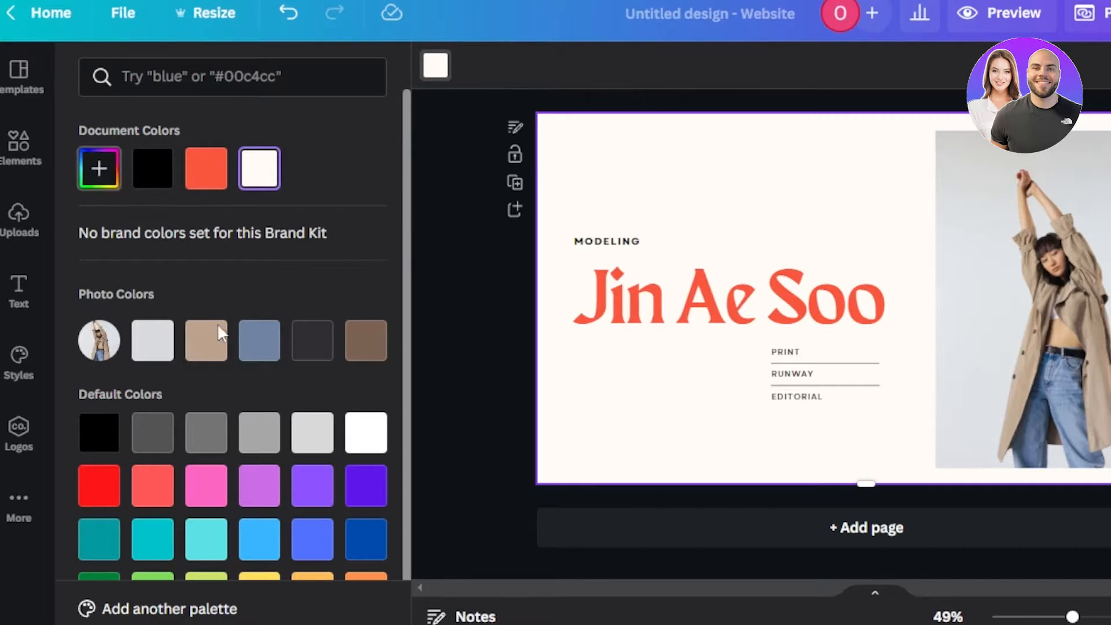
{"action": "left_click", "coordinate": [206, 341]}
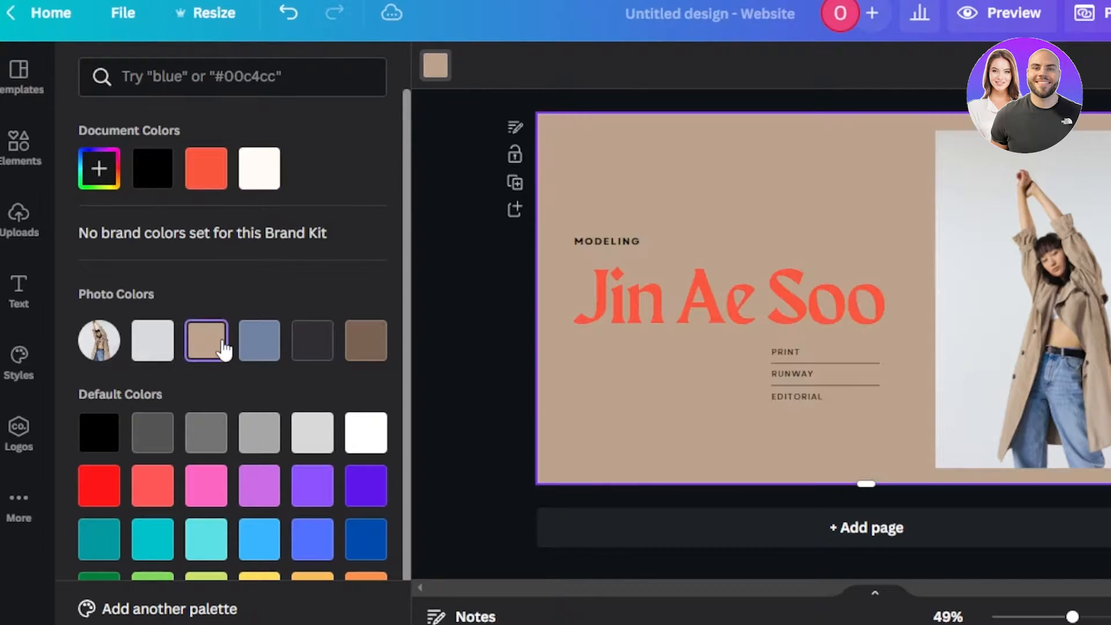
{"action": "left_click", "coordinate": [102, 186]}
{"action": "left_click_drag", "start_coordinate": [165, 246], "coordinate": [191, 218]}
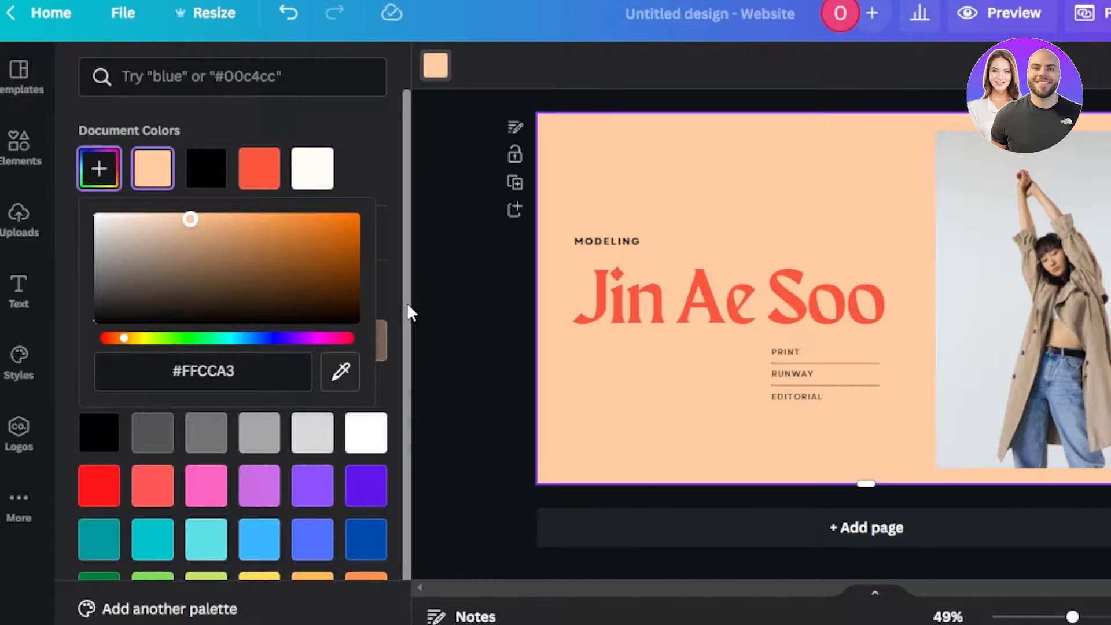
{"action": "left_click", "coordinate": [442, 269]}
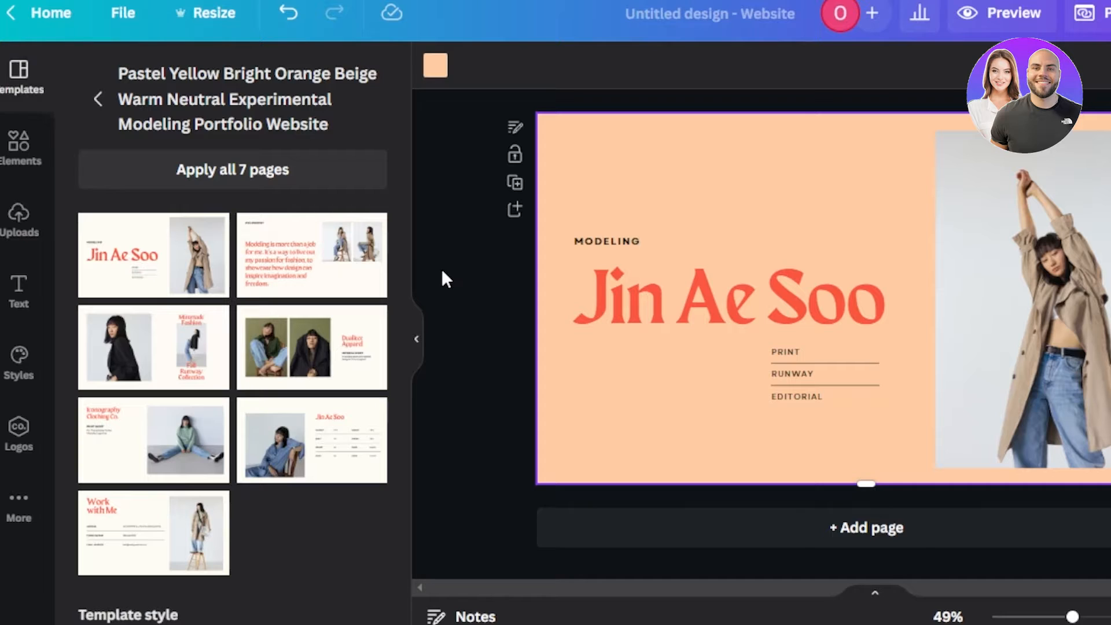
{"action": "left_click", "coordinate": [736, 333]}
{"action": "left_click", "coordinate": [889, 305]}
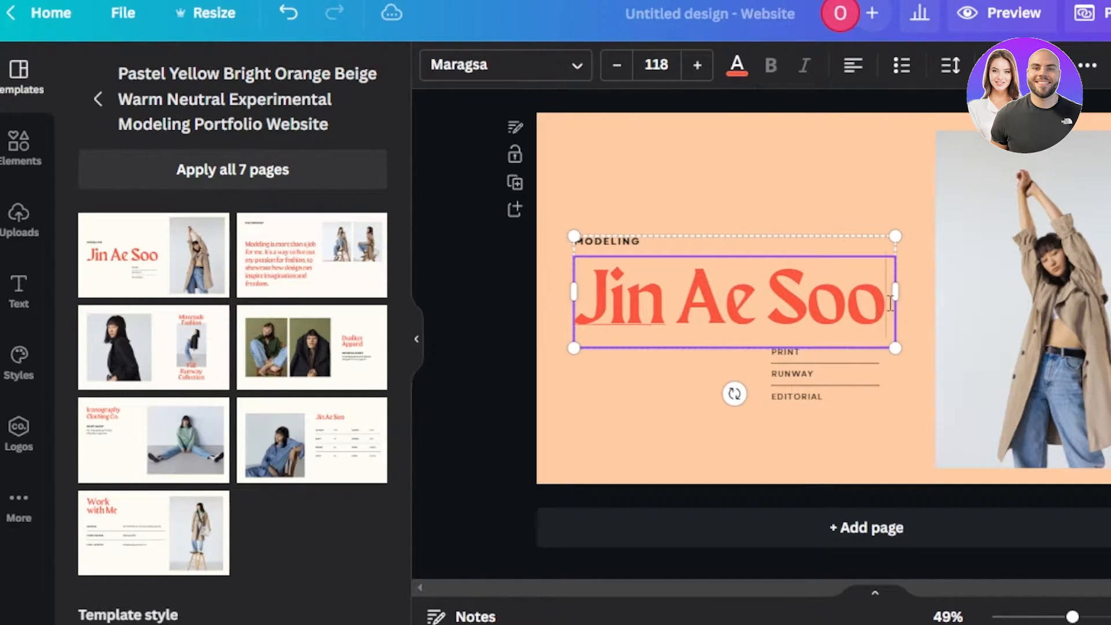
{"action": "key", "text": "BackSpace"}
{"action": "key", "text": "BackSpace"}
{"action": "key", "text": "BackSpace"}
{"action": "key", "text": "BackSpace"}
{"action": "key", "text": "BackSpace"}
{"action": "key", "text": "BackSpace"}
{"action": "key", "text": "BackSpace"}
{"action": "key", "text": "BackSpace"}
{"action": "key", "text": "BackSpace"}
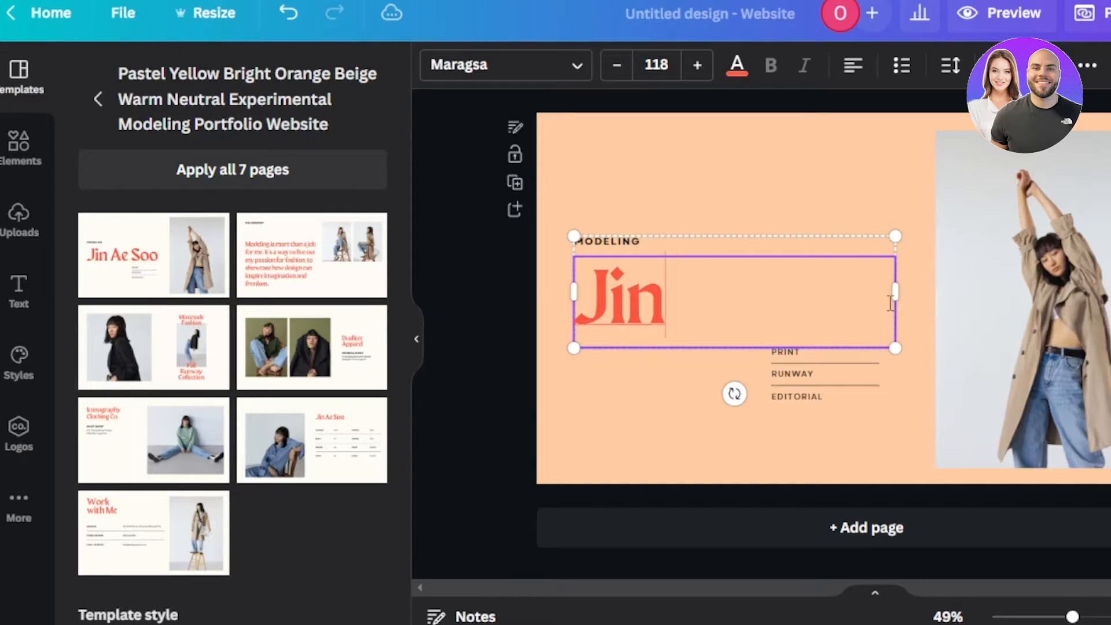
{"action": "key", "text": "BackSpace"}
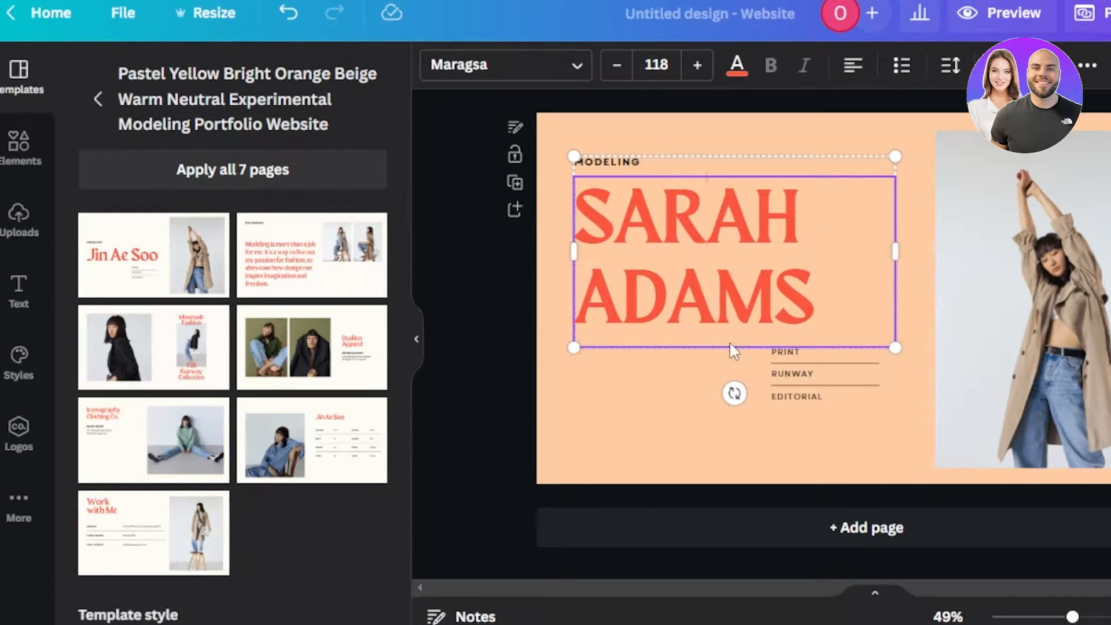
{"action": "left_click", "coordinate": [909, 454]}
Step: Change the MODELING label to MARKETING AGENT
{"action": "left_click", "coordinate": [746, 305]}
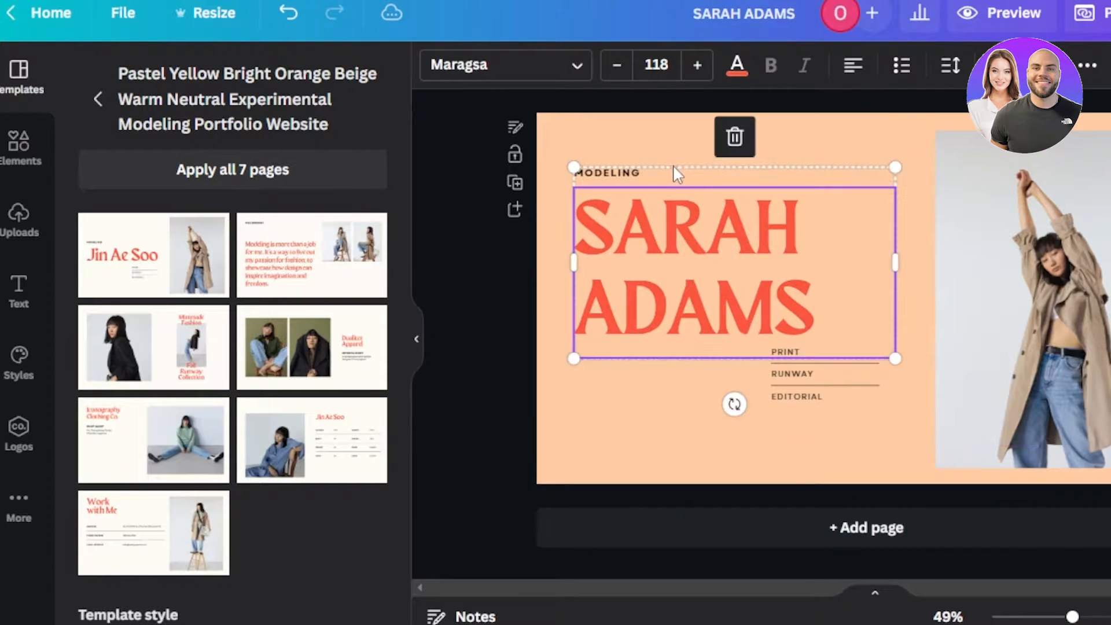
{"action": "left_click", "coordinate": [659, 169]}
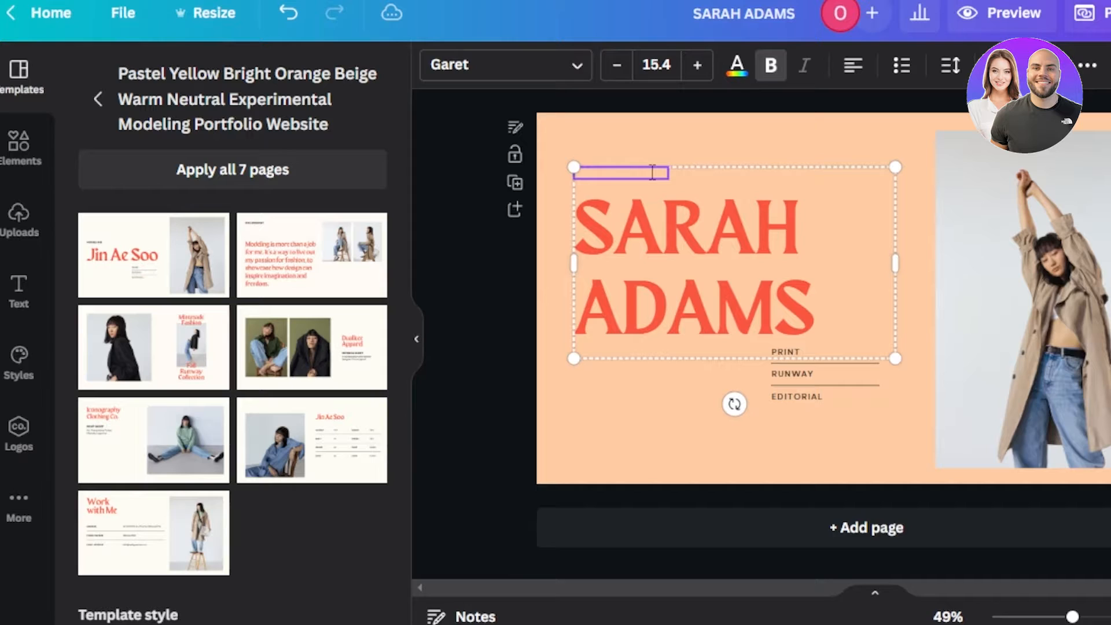
{"action": "type", "text": "MARKETING AGENT"}
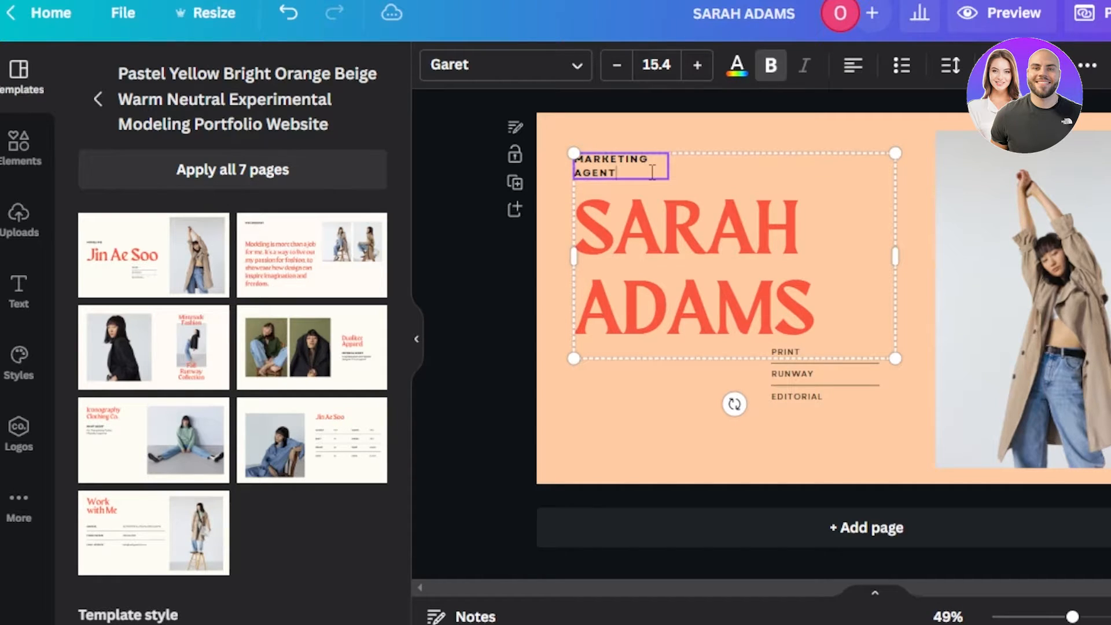
{"action": "left_click", "coordinate": [797, 363]}
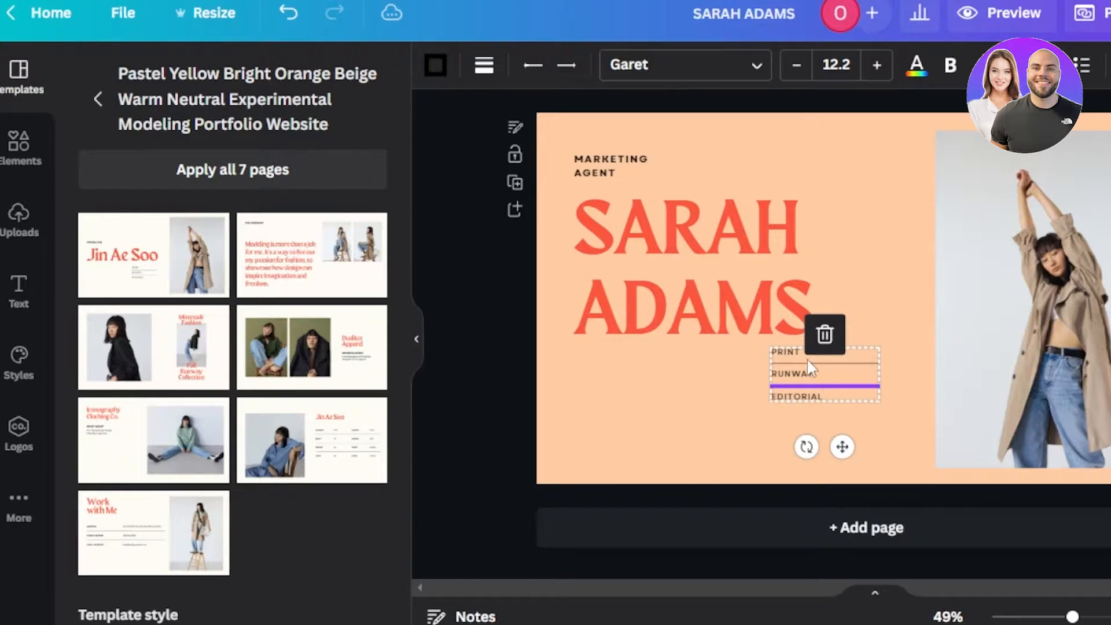
Step: Delete the PRINT/RUNWAY/EDITORIAL list group
{"action": "left_click", "coordinate": [801, 355]}
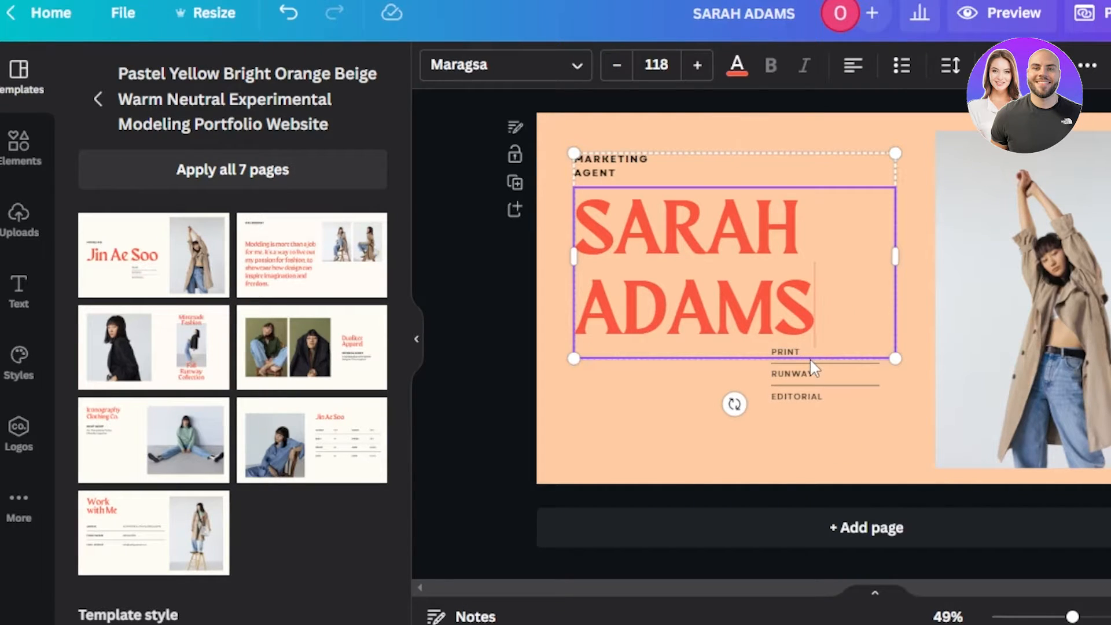
{"action": "left_click", "coordinate": [815, 373]}
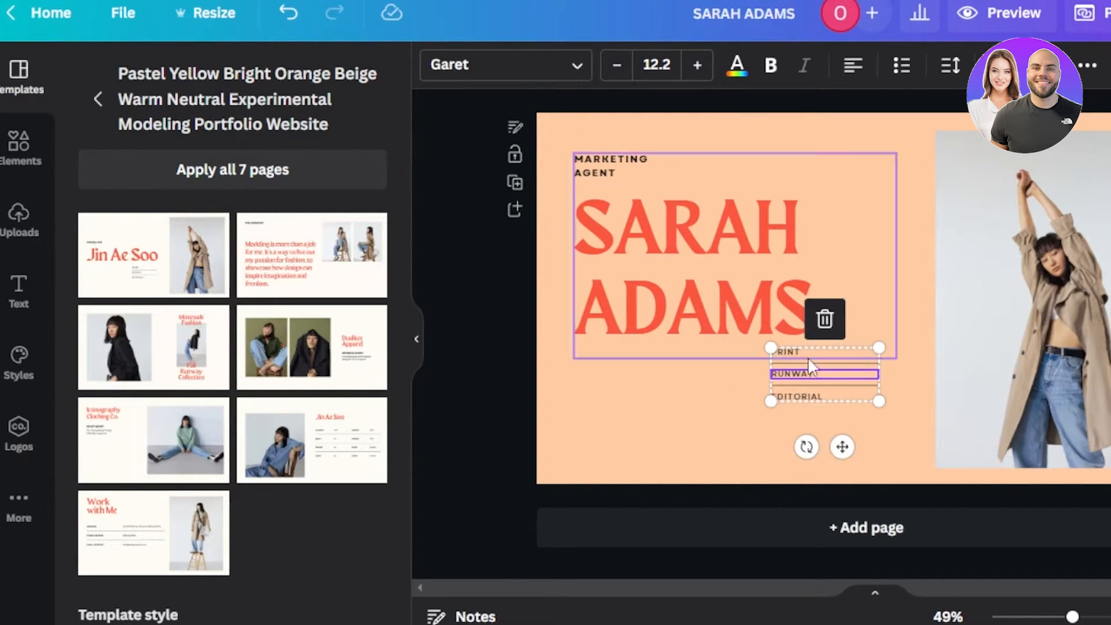
{"action": "left_click", "coordinate": [807, 356]}
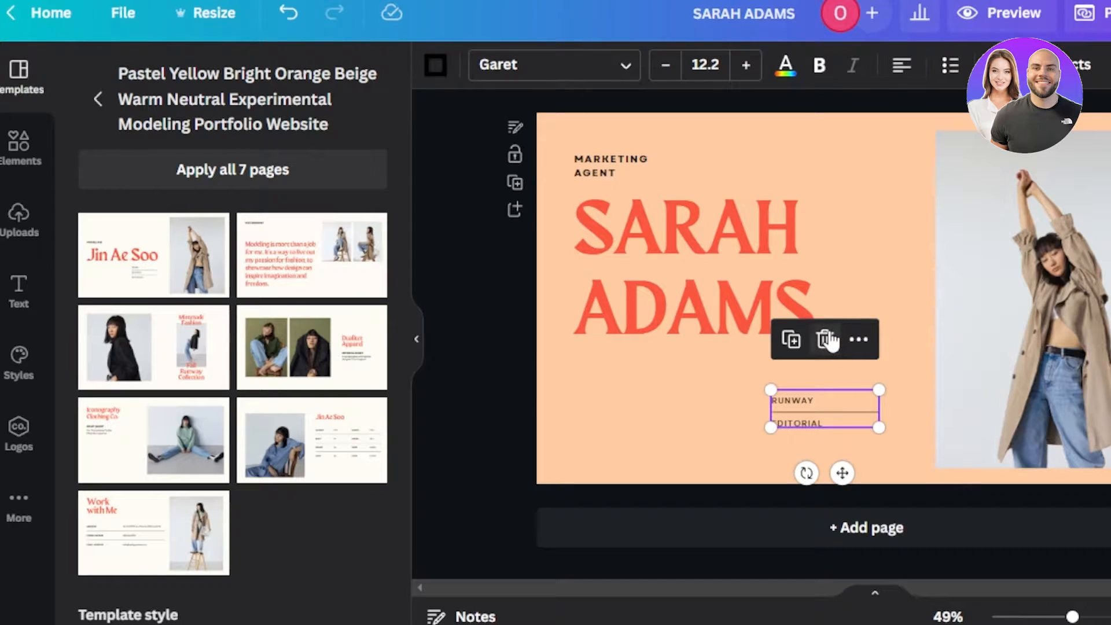
{"action": "left_click", "coordinate": [827, 340]}
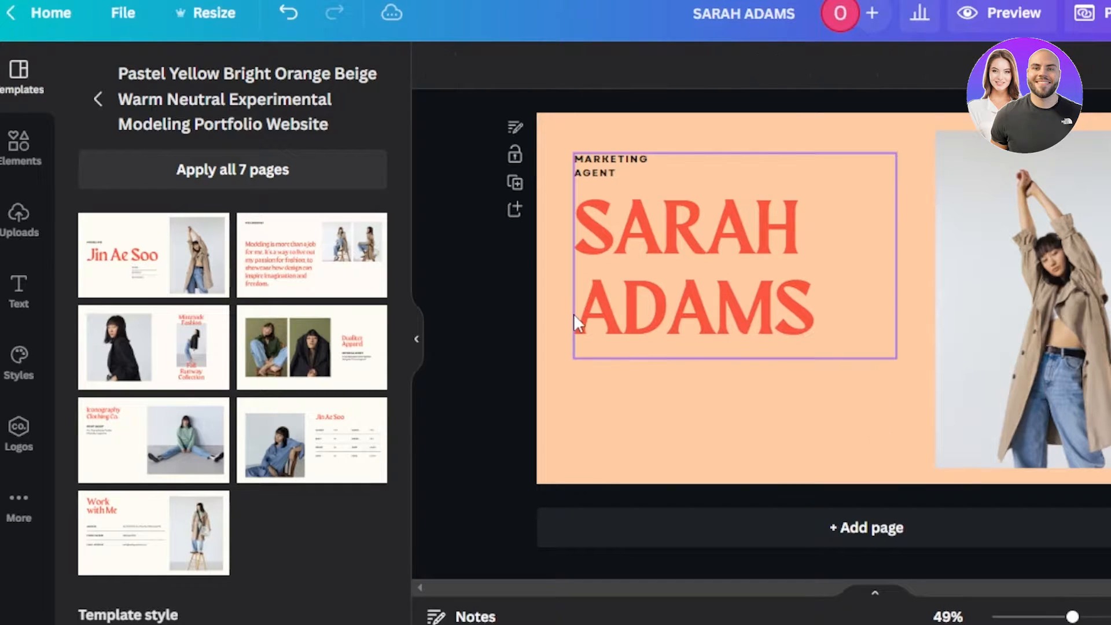
Step: Add a body text box reading 'Marketing Agent Certified' sized to sit under the name heading
{"action": "left_click", "coordinate": [18, 289]}
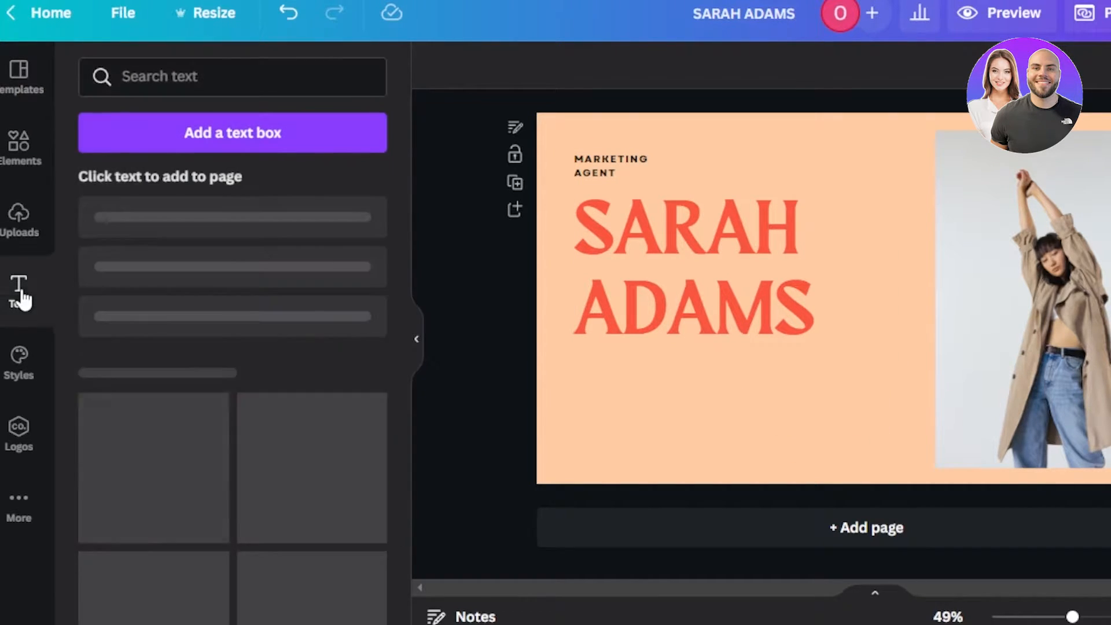
{"action": "left_click", "coordinate": [182, 346]}
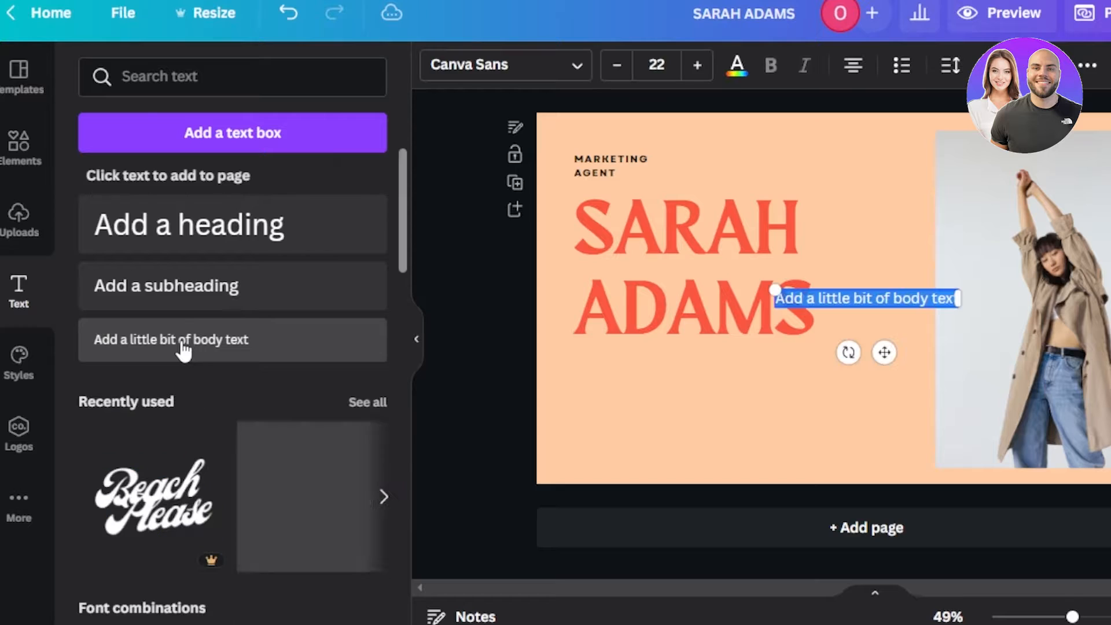
{"action": "left_click_drag", "start_coordinate": [961, 301], "coordinate": [1102, 299]}
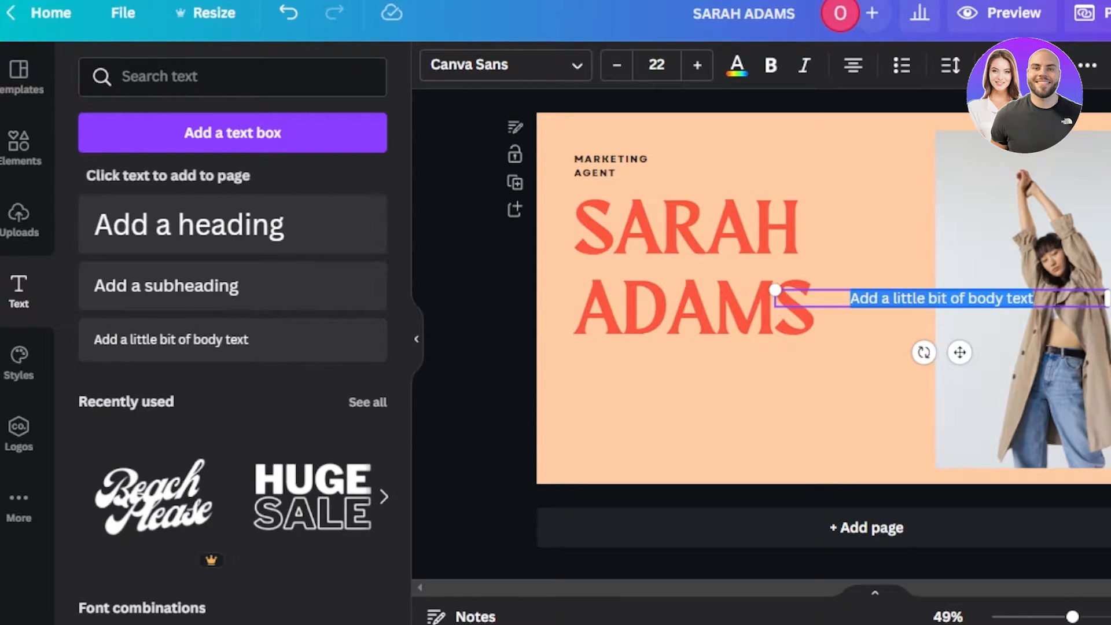
{"action": "key", "text": "BackSpace"}
{"action": "type", "text": "Marketing Agent Certified"}
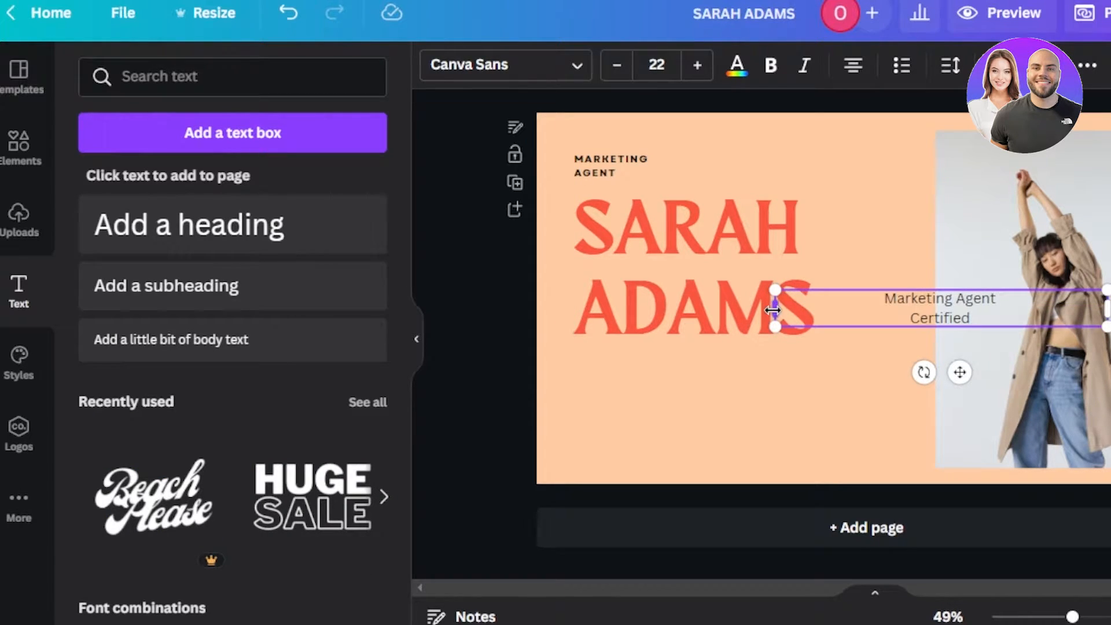
{"action": "left_click_drag", "start_coordinate": [774, 311], "coordinate": [781, 369]}
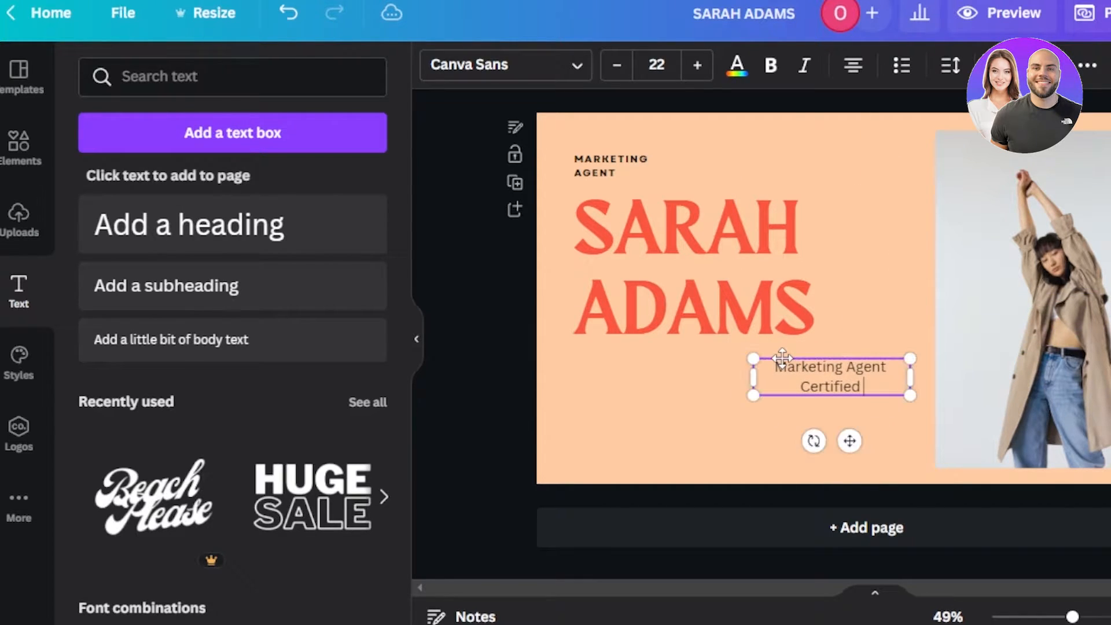
{"action": "left_click", "coordinate": [1108, 359]}
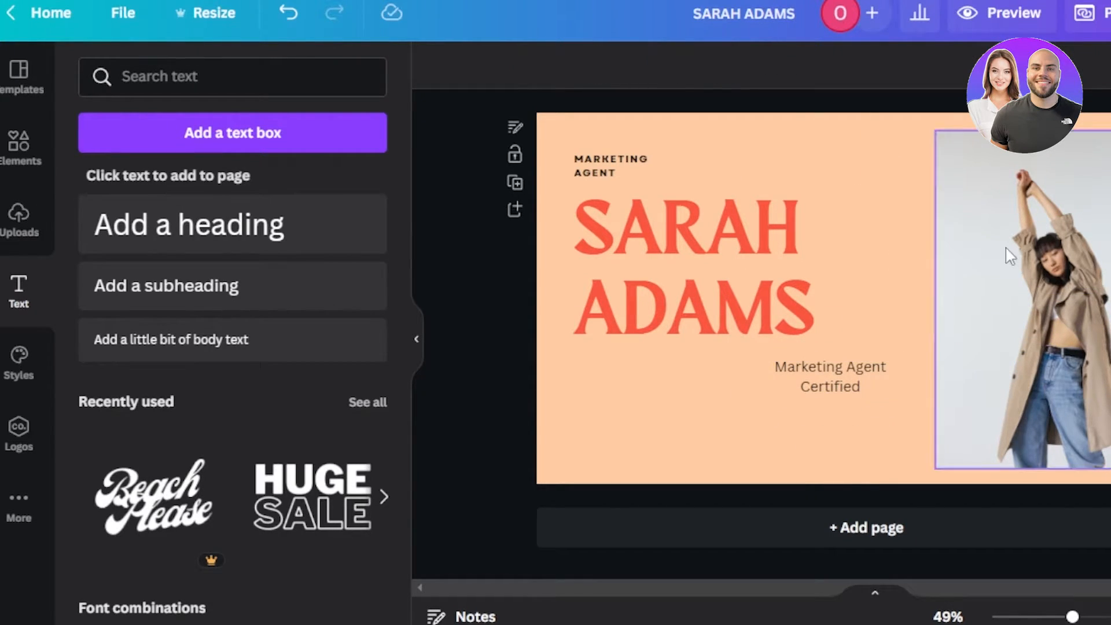
Step: Select the model photo and open the Elements library search
{"action": "left_click", "coordinate": [1060, 277]}
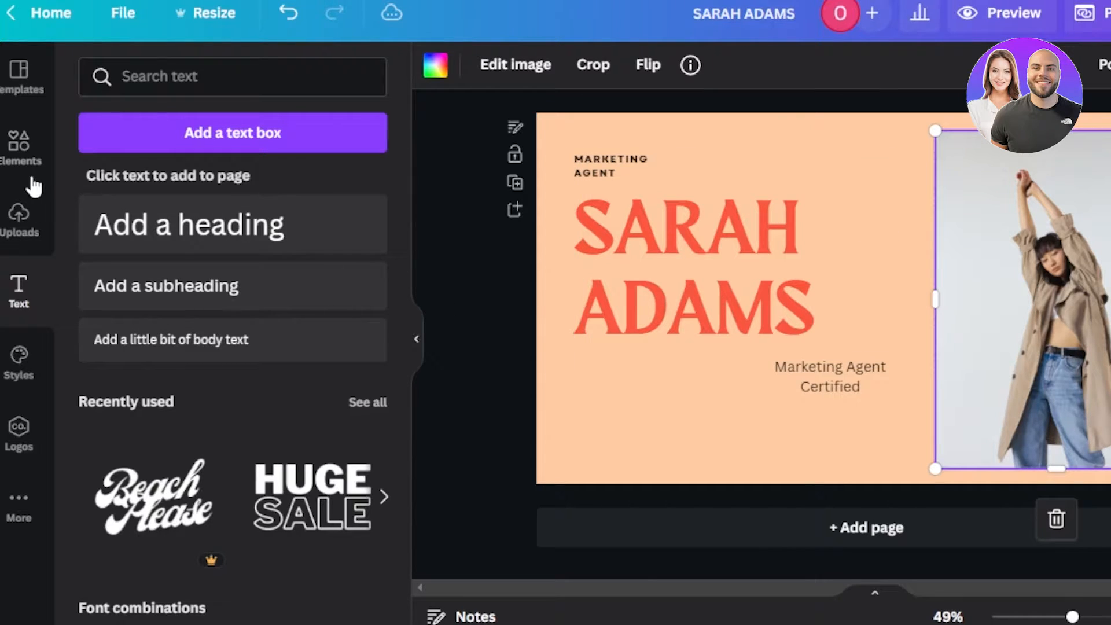
{"action": "left_click", "coordinate": [20, 152]}
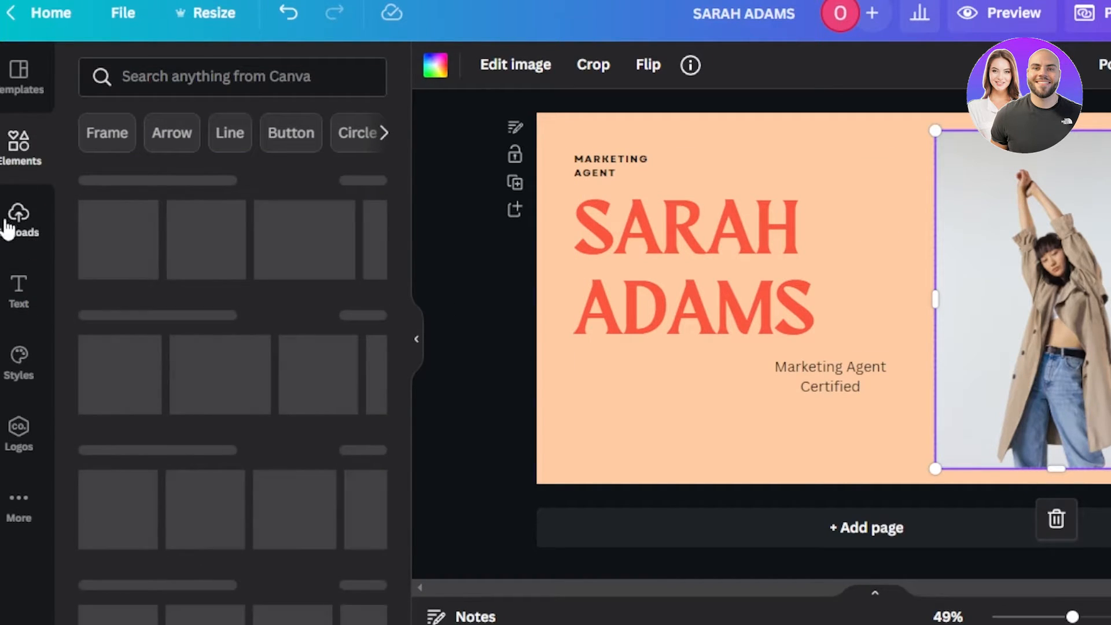
{"action": "left_click", "coordinate": [17, 223]}
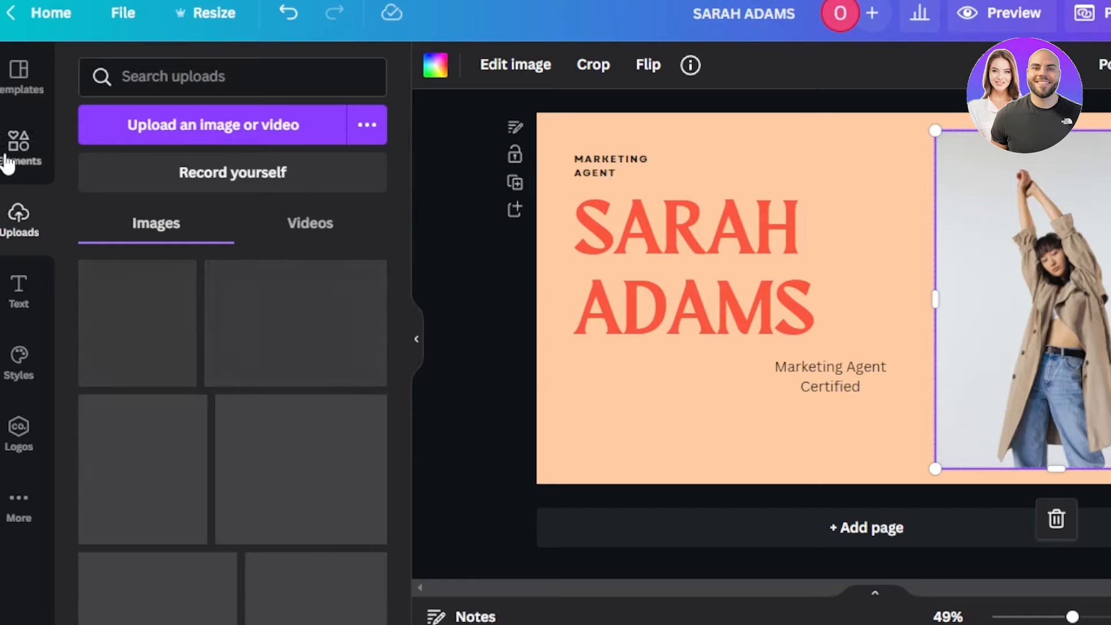
{"action": "left_click", "coordinate": [7, 164]}
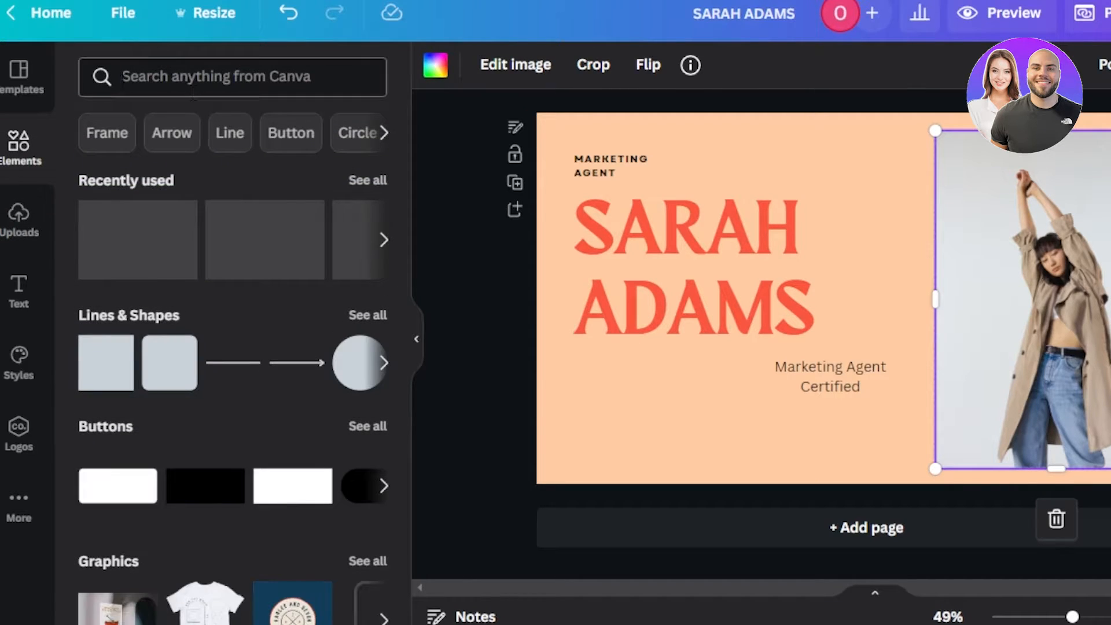
{"action": "left_click", "coordinate": [122, 81]}
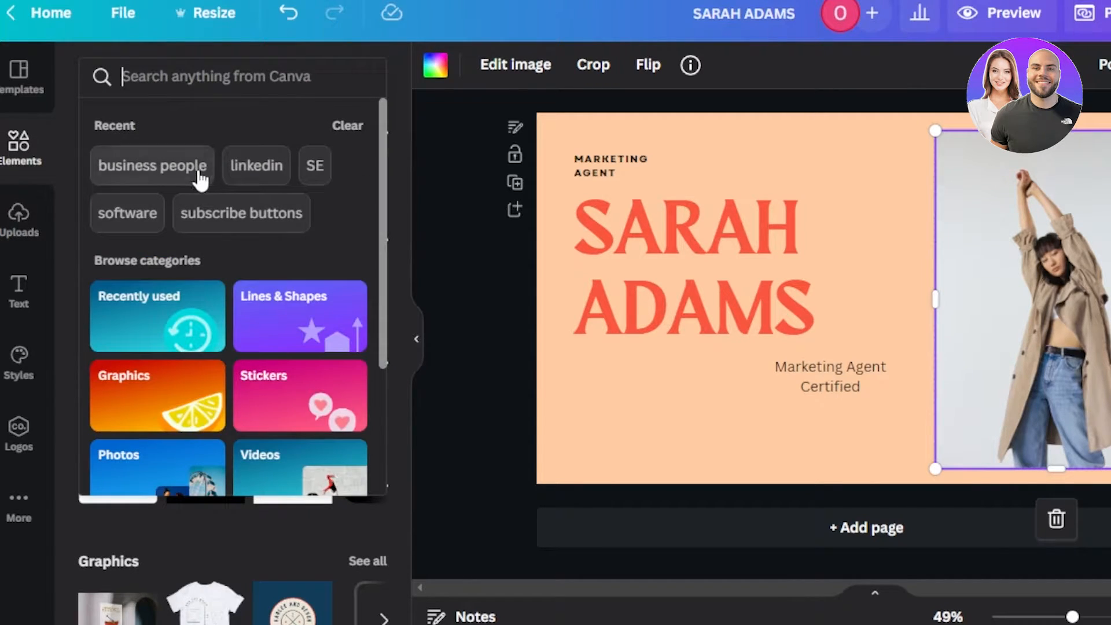
{"action": "left_click", "coordinate": [14, 159]}
{"action": "left_click", "coordinate": [207, 81]}
{"action": "type", "text": "p"}
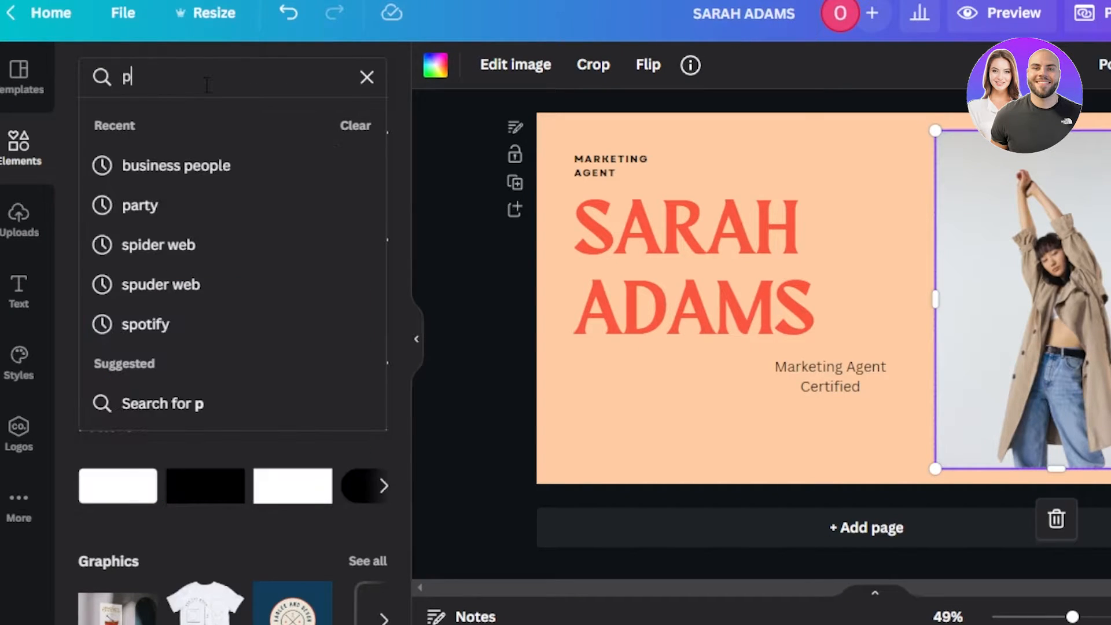
{"action": "key", "text": "BackSpace"}
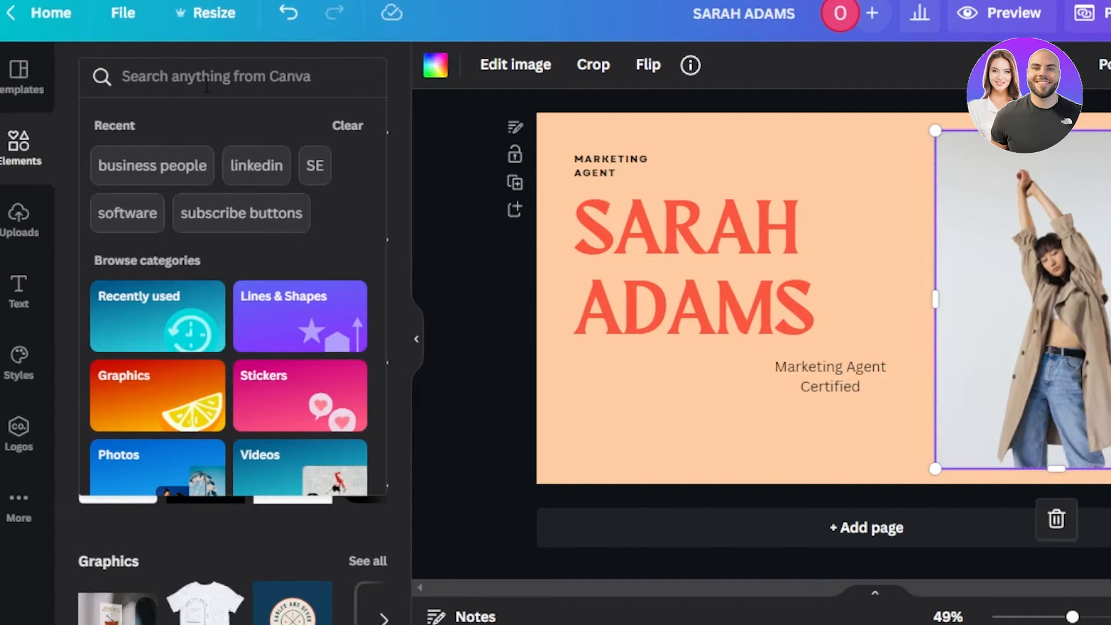
{"action": "type", "text": "business woman"}
{"action": "key", "text": "Return"}
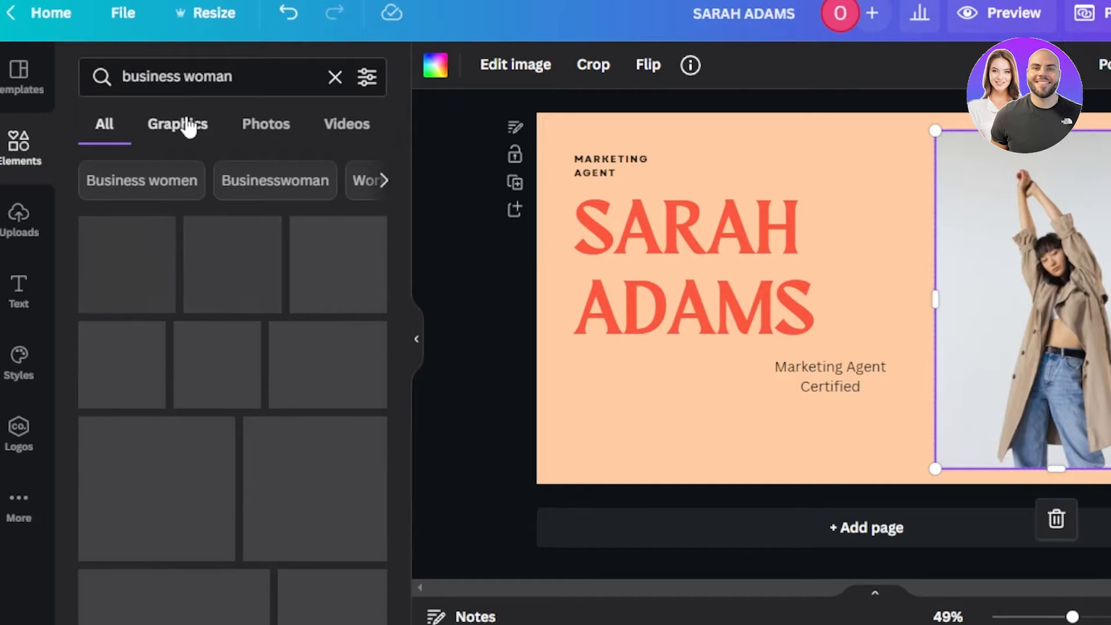
{"action": "left_click", "coordinate": [250, 136]}
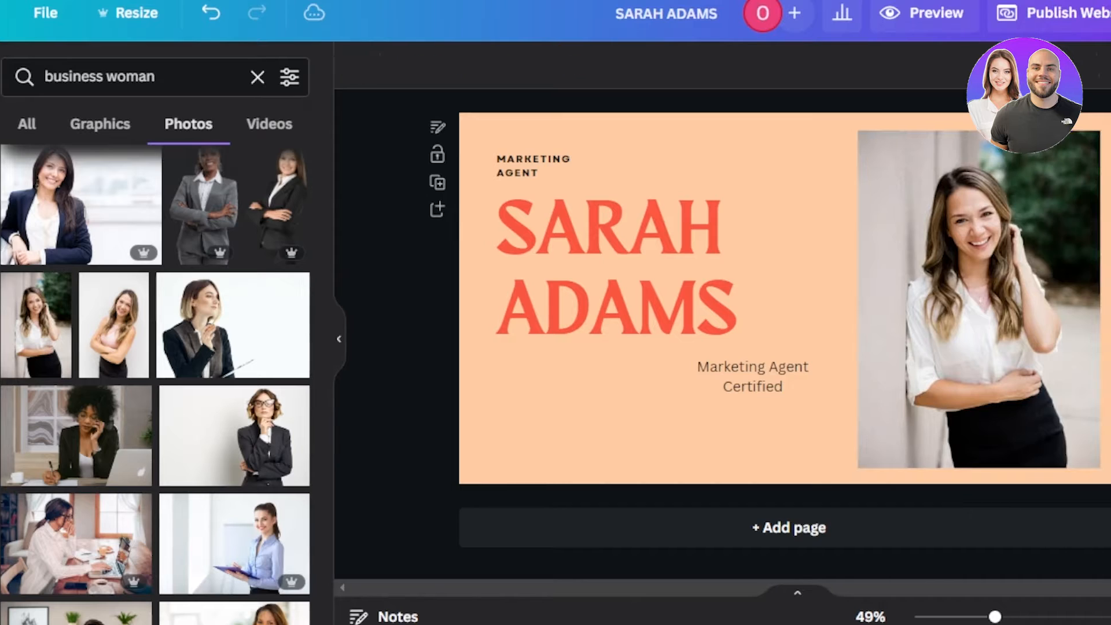
{"action": "left_click_drag", "start_coordinate": [599, 268], "coordinate": [607, 269]}
{"action": "key", "text": "Escape"}
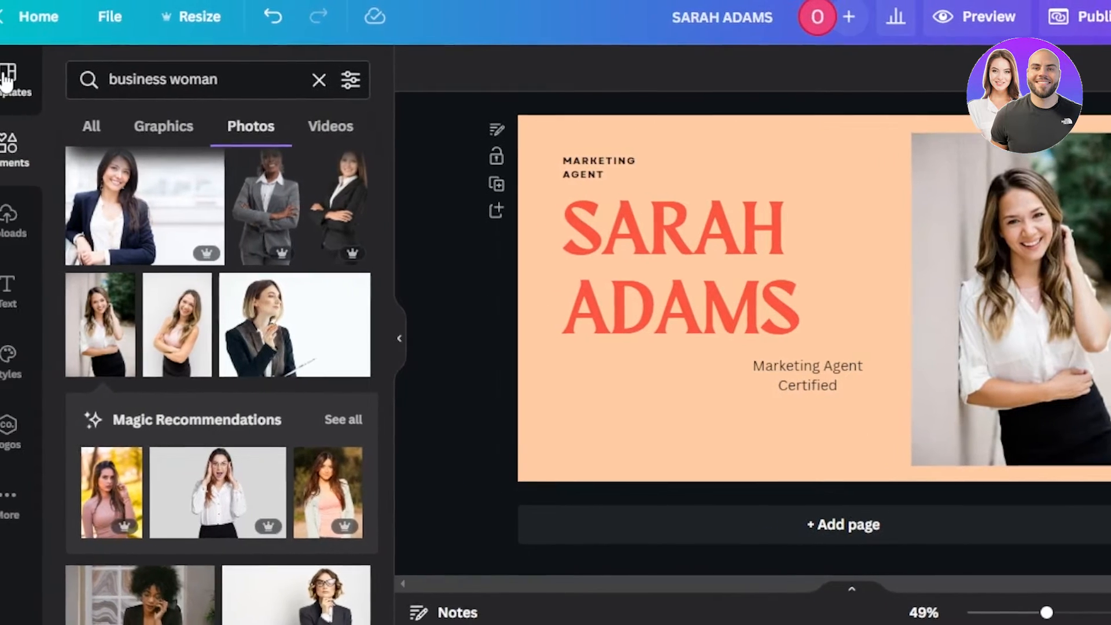
Step: Add a page with the template's Philosophy layout and delete its quote paragraph
{"action": "left_click", "coordinate": [7, 80]}
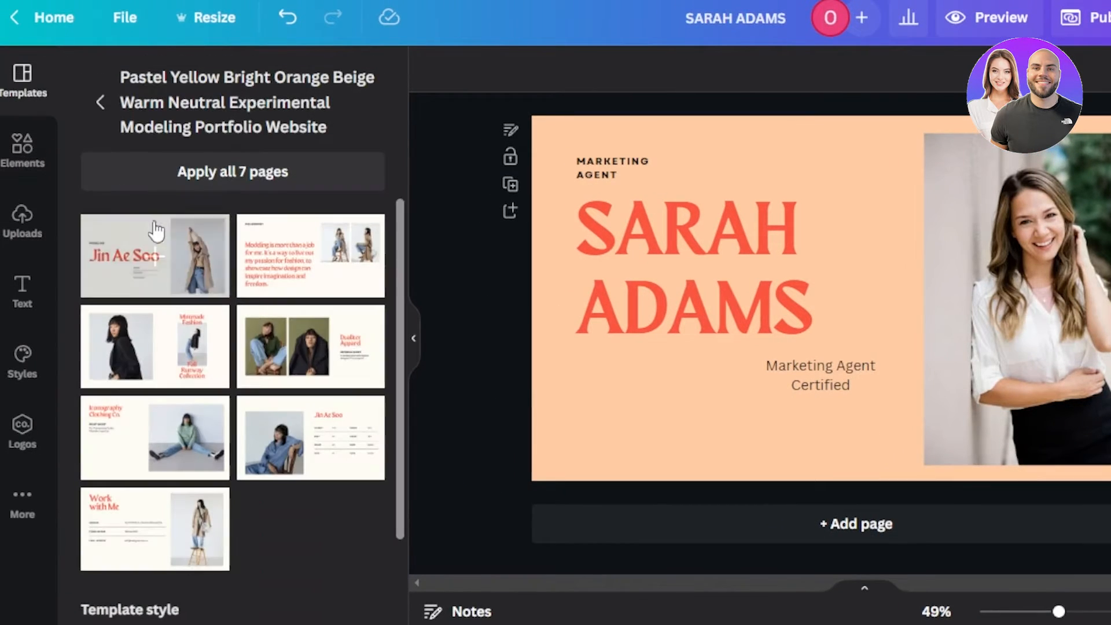
{"action": "left_click", "coordinate": [801, 528]}
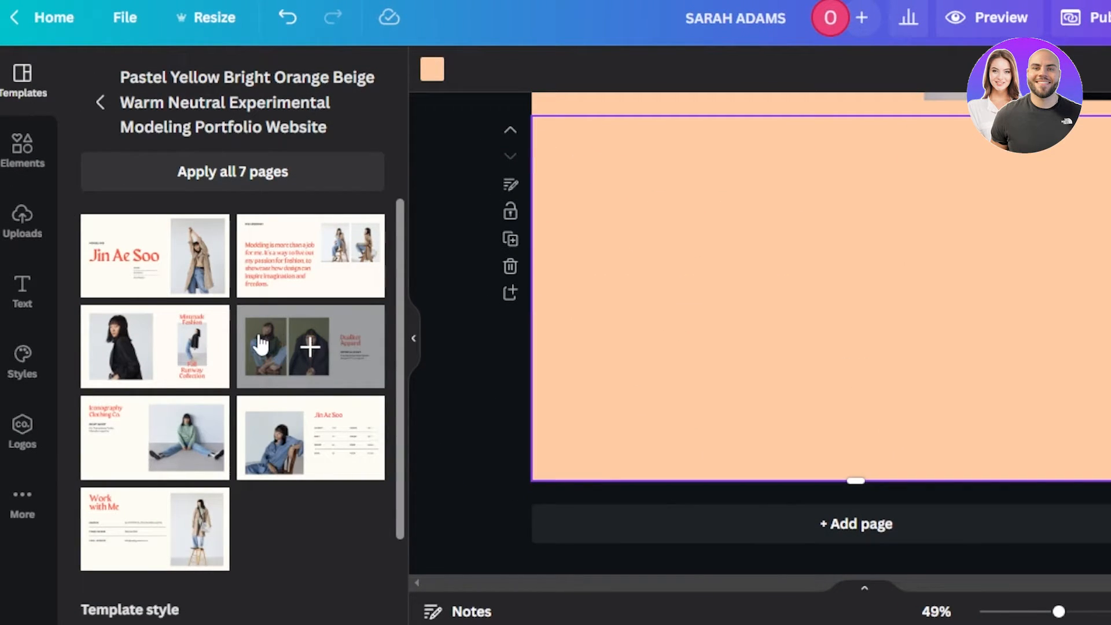
{"action": "left_click", "coordinate": [280, 277]}
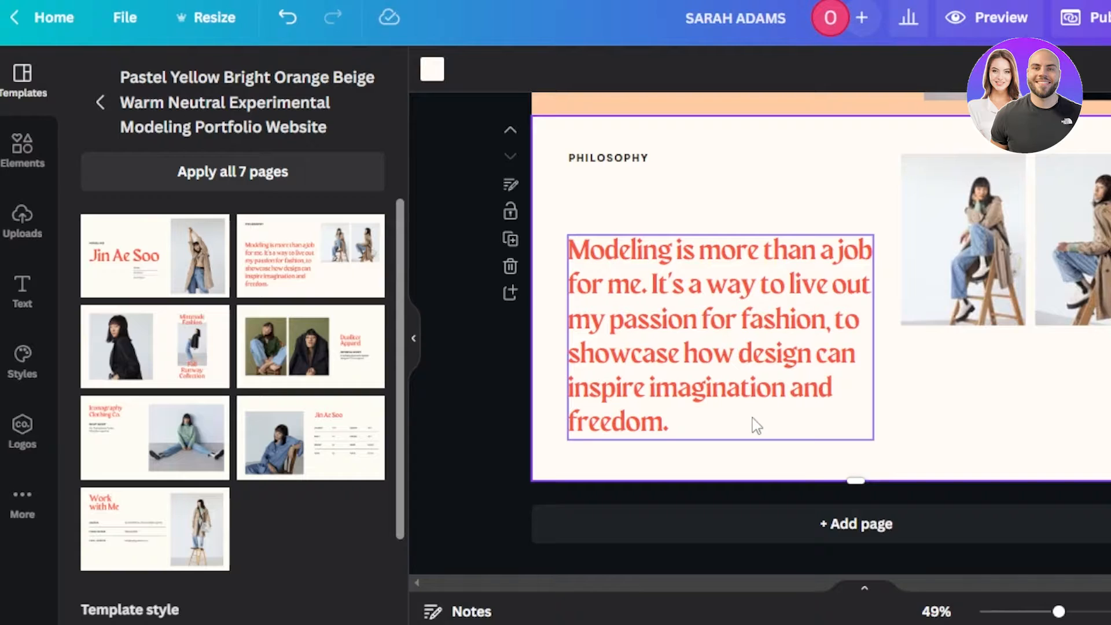
{"action": "left_click", "coordinate": [685, 434]}
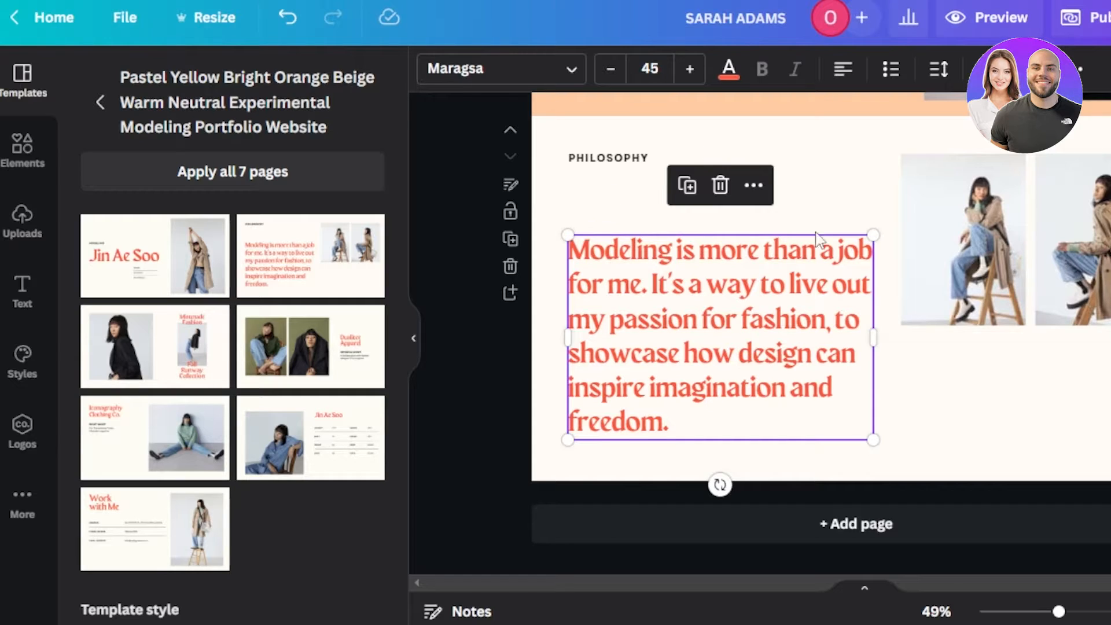
{"action": "left_click", "coordinate": [730, 181]}
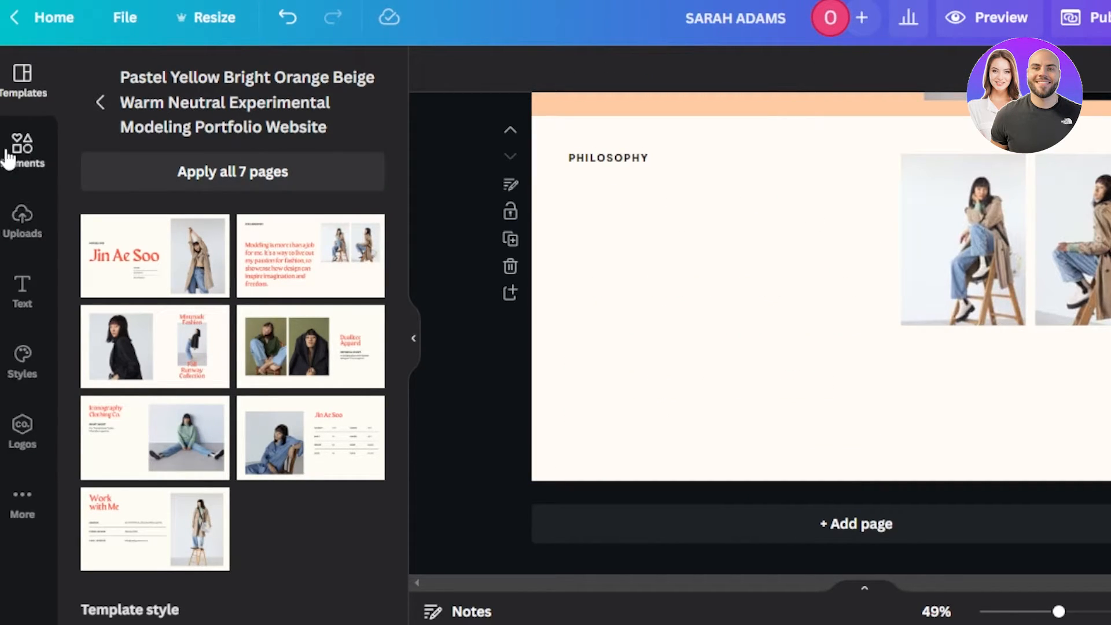
Step: Replace the PHILOSOPHY label with a bold ABOUT ME heading in Maragsa at the top left
{"action": "left_click", "coordinate": [20, 292]}
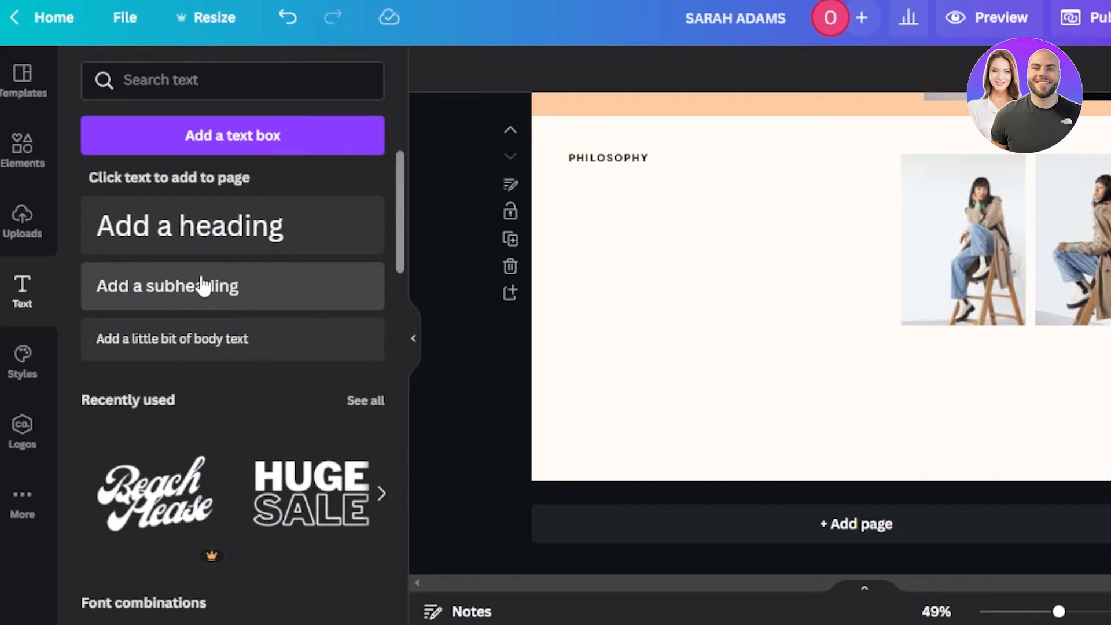
{"action": "left_click", "coordinate": [636, 165]}
{"action": "left_click", "coordinate": [616, 214]}
{"action": "left_click", "coordinate": [138, 221]}
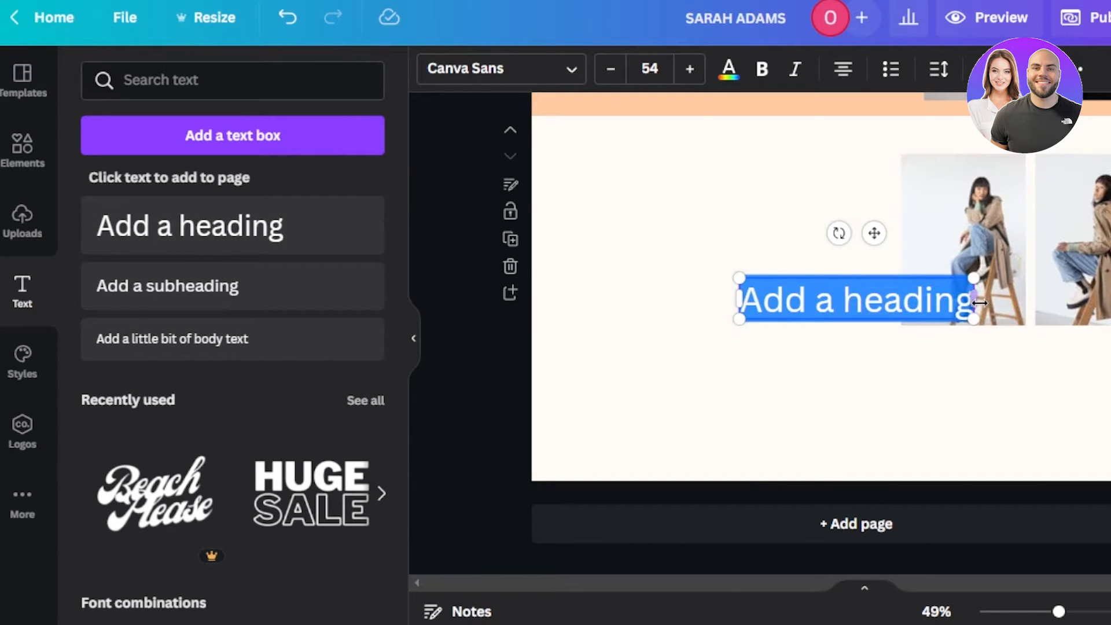
{"action": "left_click_drag", "start_coordinate": [976, 299], "coordinate": [1042, 304]}
{"action": "type", "text": "ABOUT ME"}
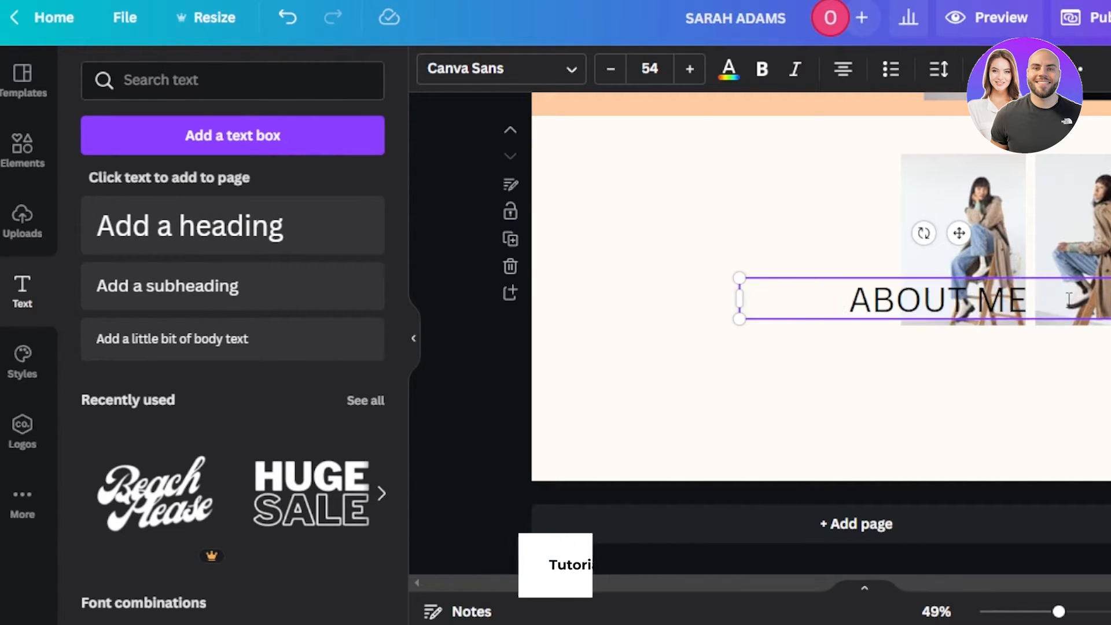
{"action": "left_click_drag", "start_coordinate": [872, 275], "coordinate": [592, 122]}
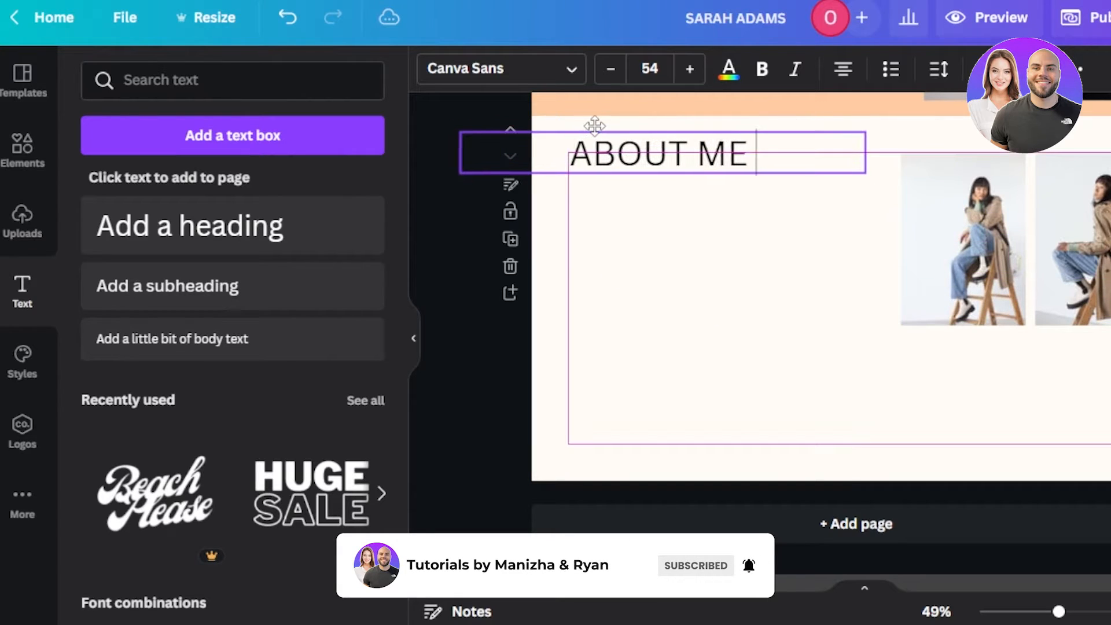
{"action": "left_click", "coordinate": [762, 68]}
{"action": "left_click", "coordinate": [596, 305]}
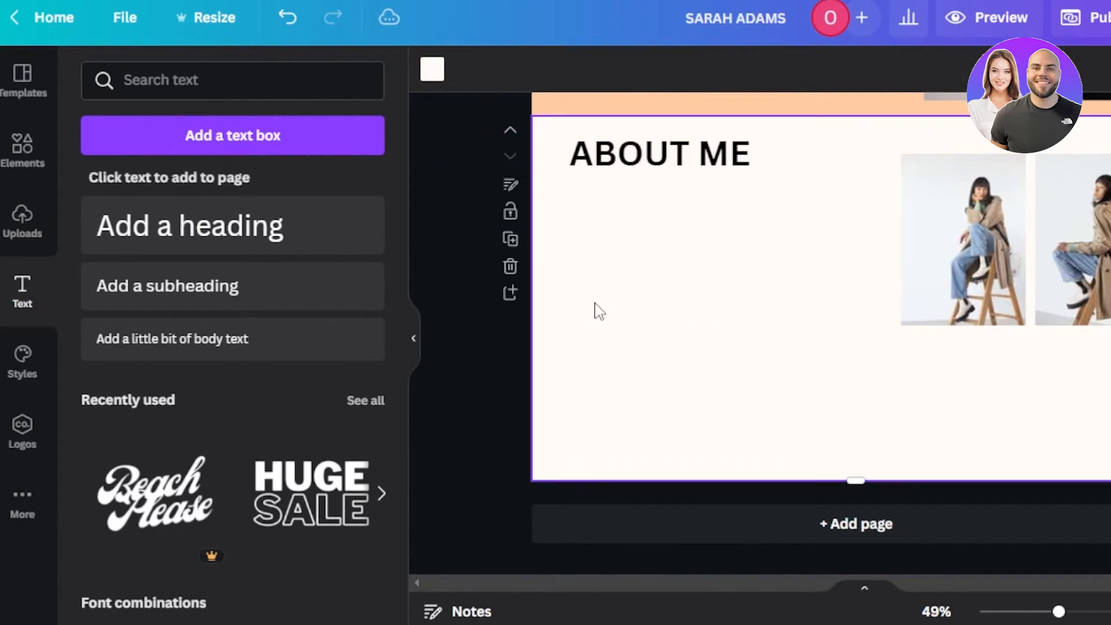
{"action": "left_click", "coordinate": [625, 155]}
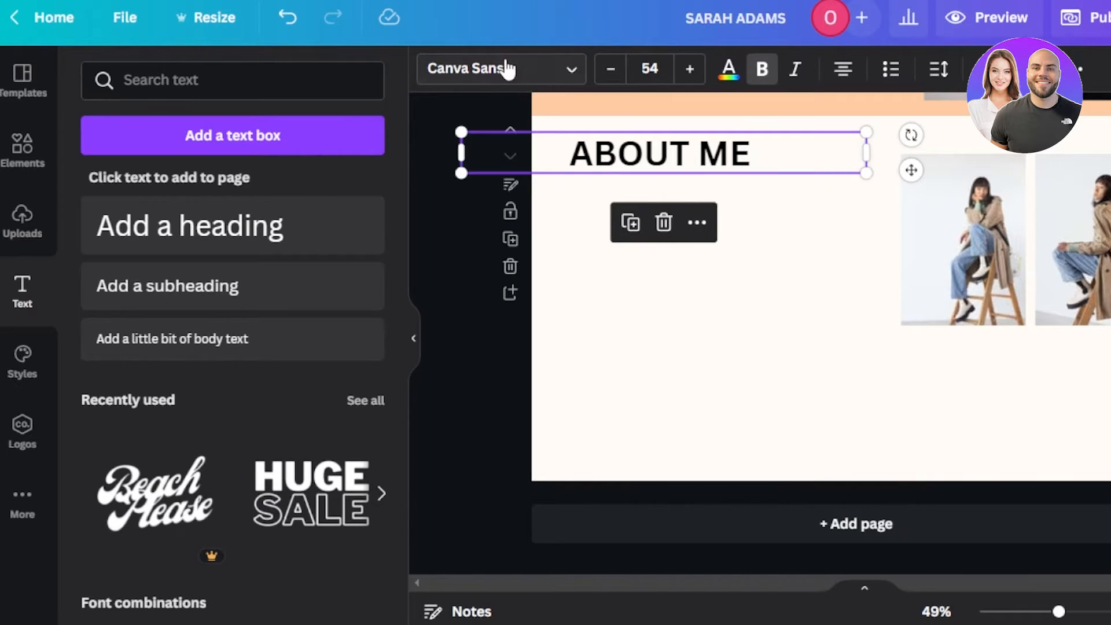
{"action": "left_click", "coordinate": [516, 68]}
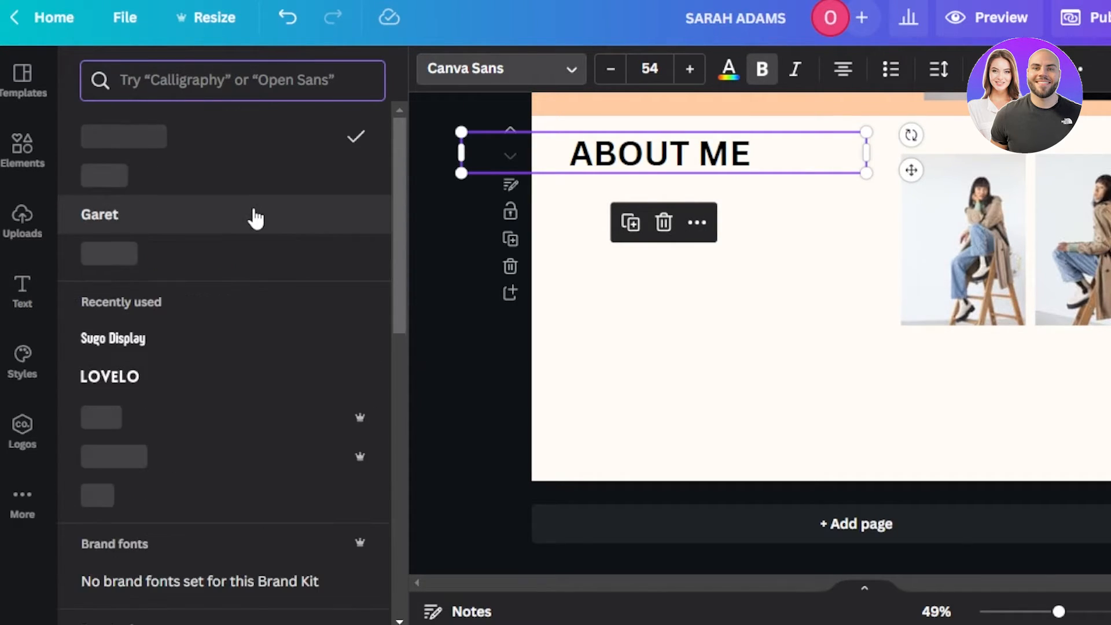
{"action": "left_click", "coordinate": [160, 253]}
{"action": "left_click", "coordinate": [630, 245]}
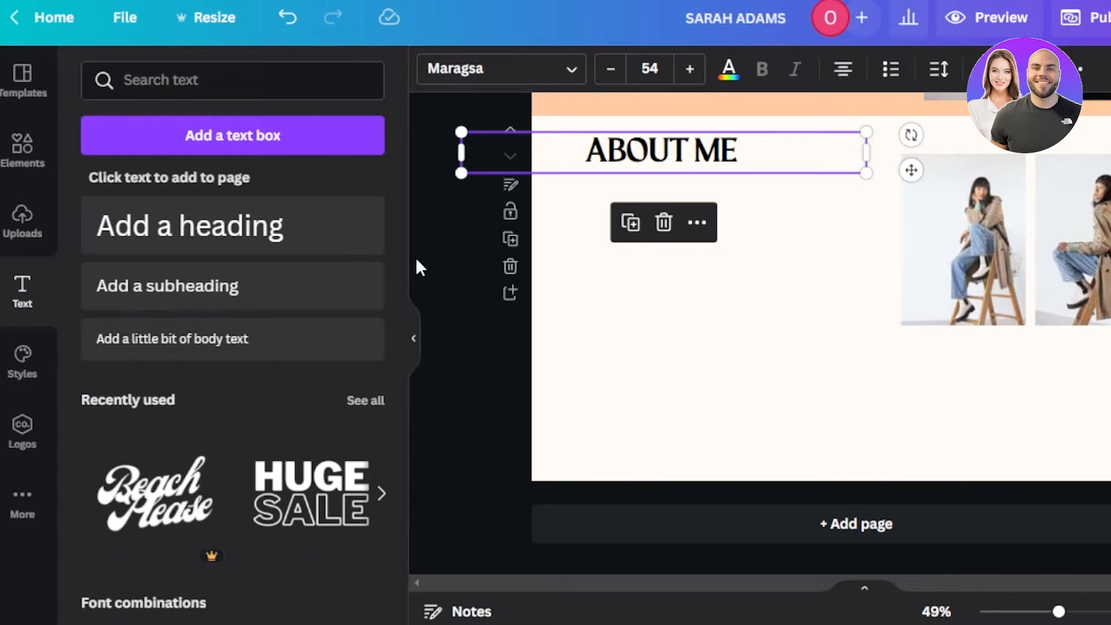
Step: Add a widened body text box beneath the ABOUT ME heading for the bio paragraph
{"action": "left_click", "coordinate": [186, 342]}
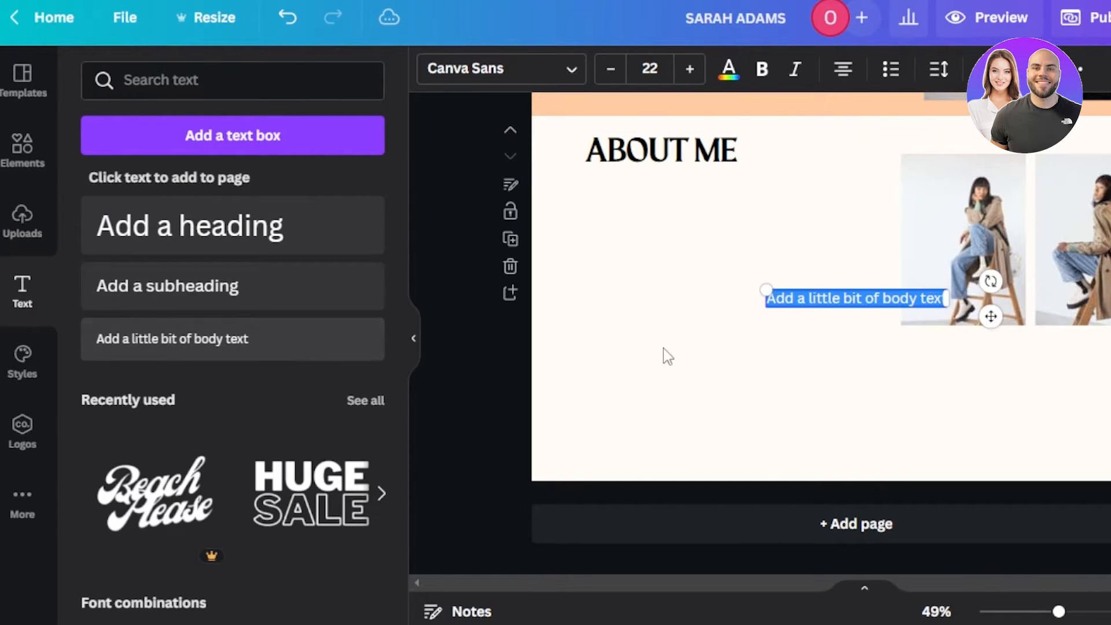
{"action": "left_click_drag", "start_coordinate": [1057, 293], "coordinate": [1073, 298]}
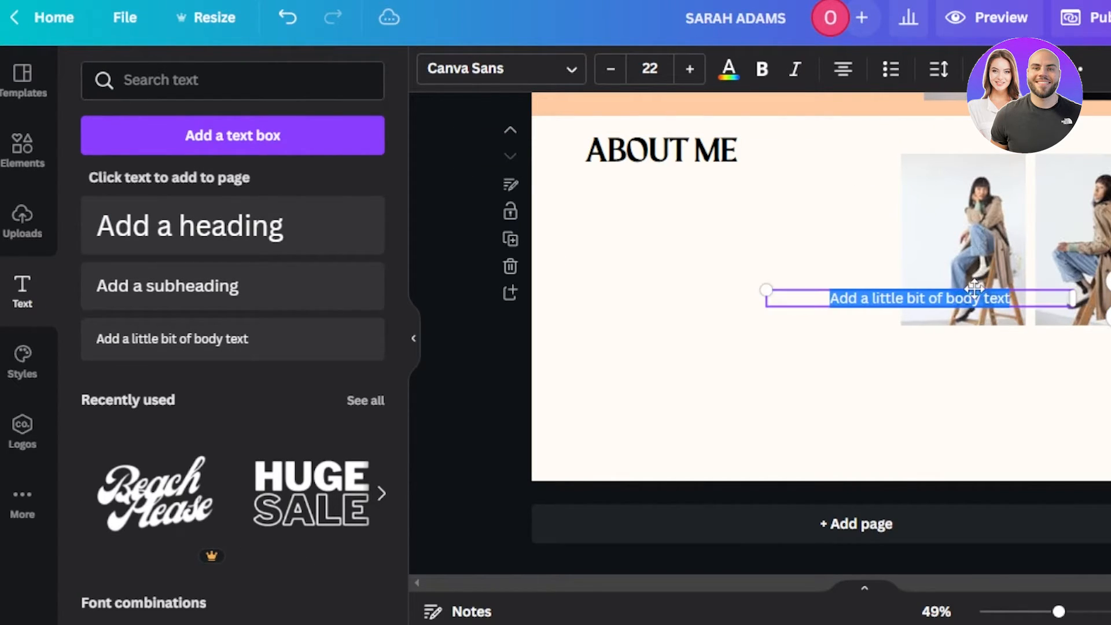
{"action": "left_click_drag", "start_coordinate": [986, 286], "coordinate": [813, 248]}
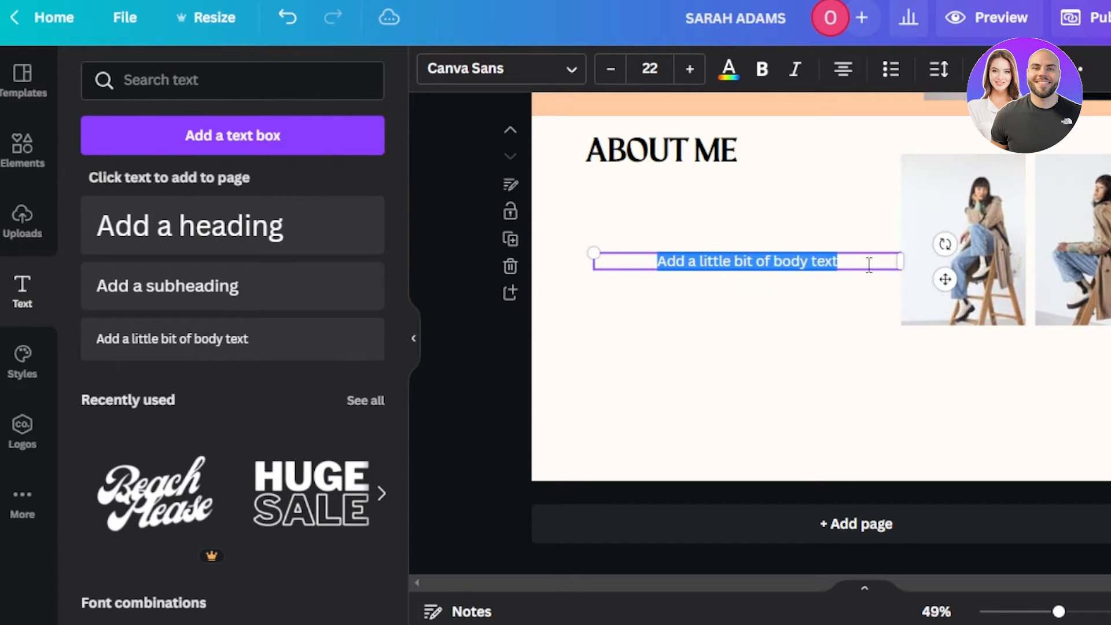
{"action": "key", "text": "BackSpace"}
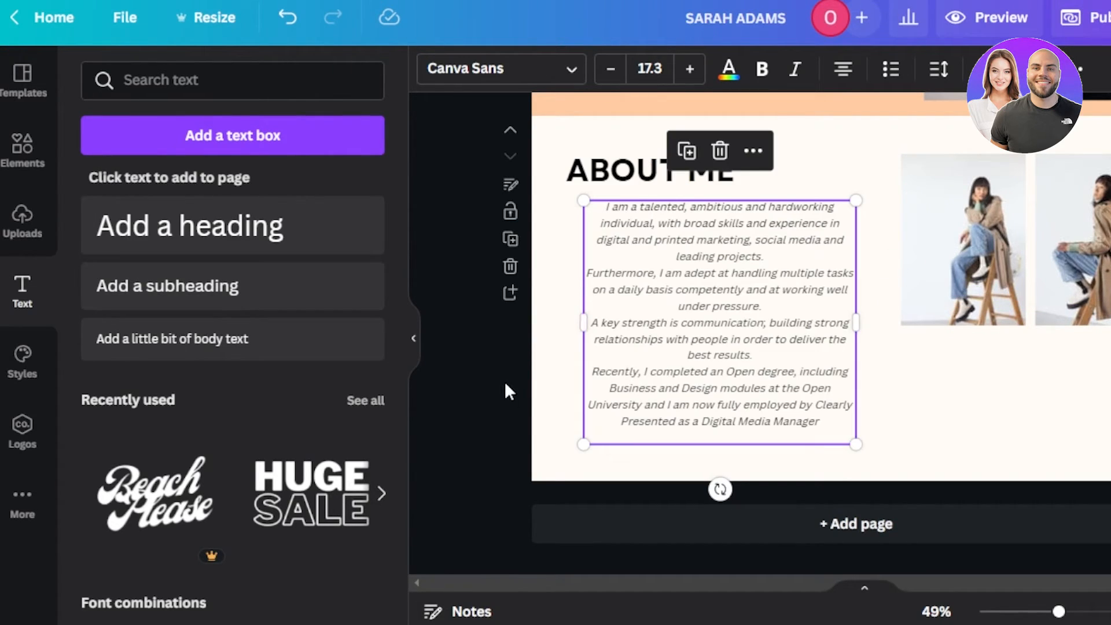
{"action": "left_click", "coordinate": [505, 383]}
{"action": "left_click", "coordinate": [737, 264]}
{"action": "left_click", "coordinate": [497, 68]}
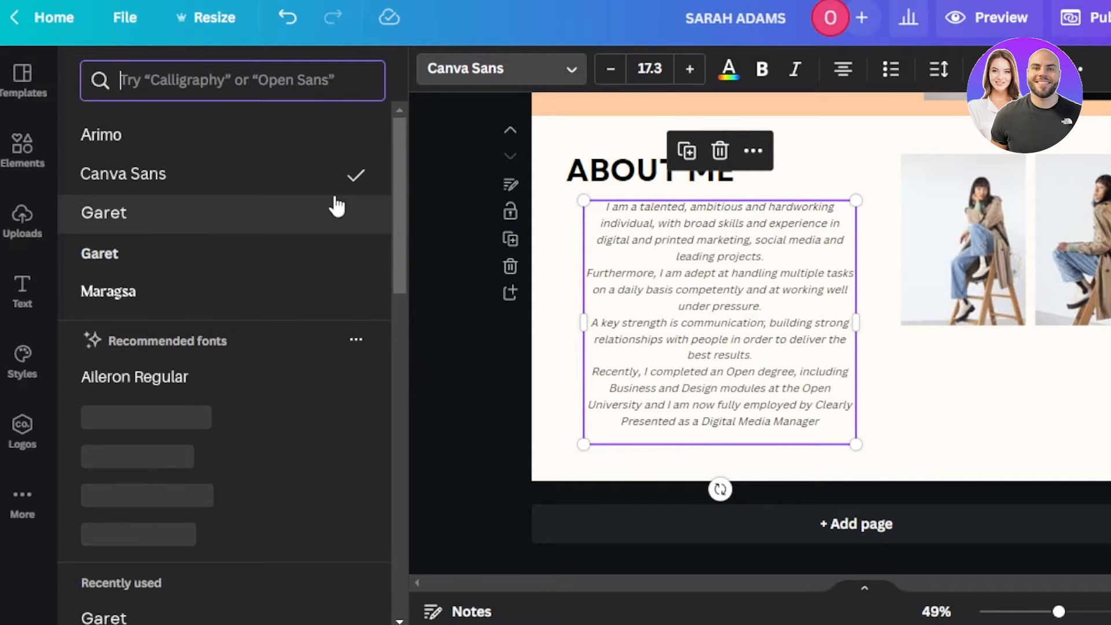
{"action": "left_click", "coordinate": [440, 189]}
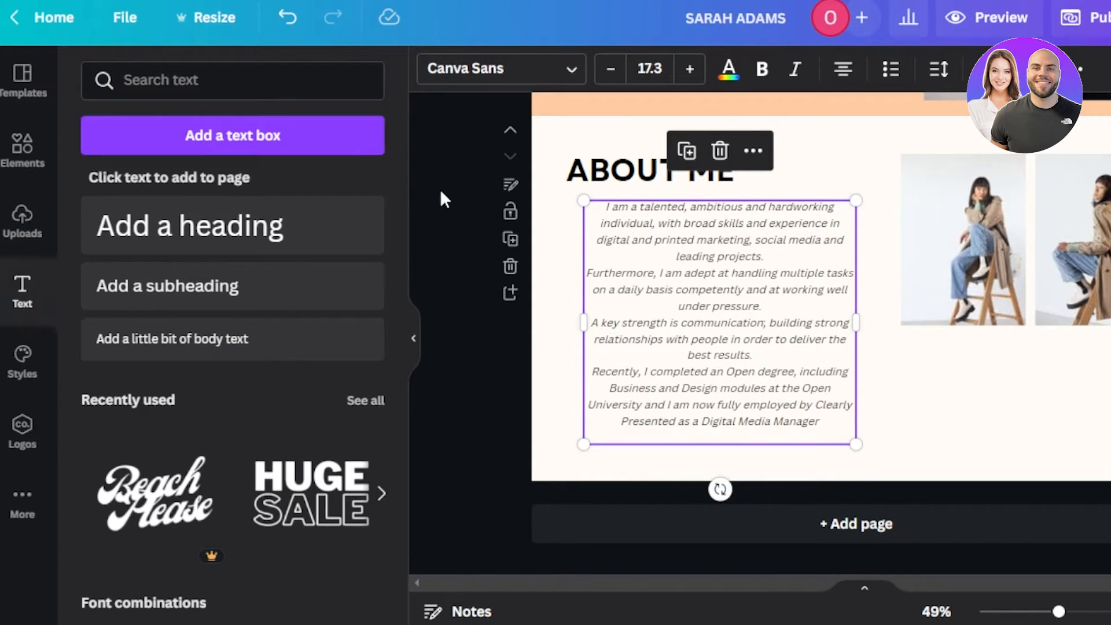
{"action": "left_click", "coordinate": [991, 255]}
Step: Stretch both About Me photos downward so they end level with the bio paragraph's bottom
{"action": "left_click_drag", "start_coordinate": [960, 324], "coordinate": [964, 385]}
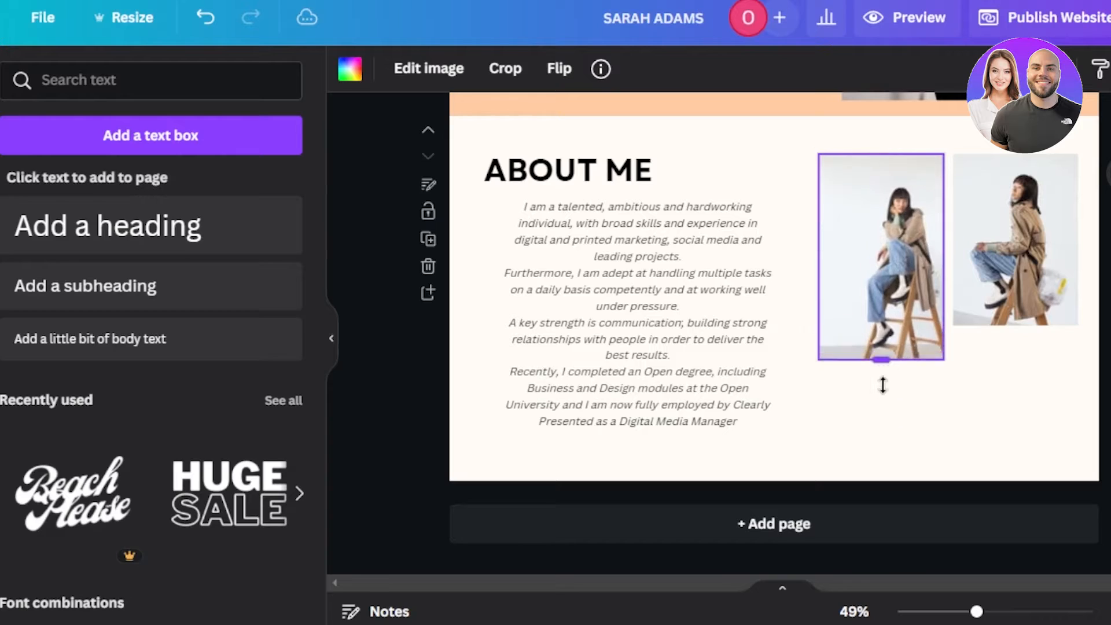
{"action": "left_click_drag", "start_coordinate": [883, 385], "coordinate": [881, 446]}
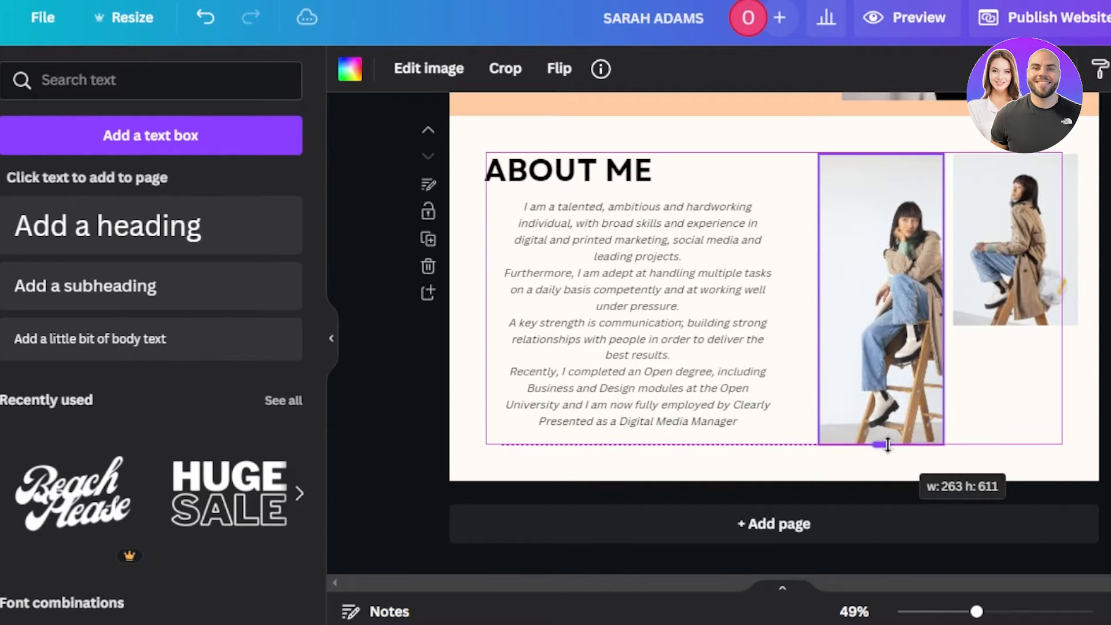
{"action": "left_click", "coordinate": [1007, 282]}
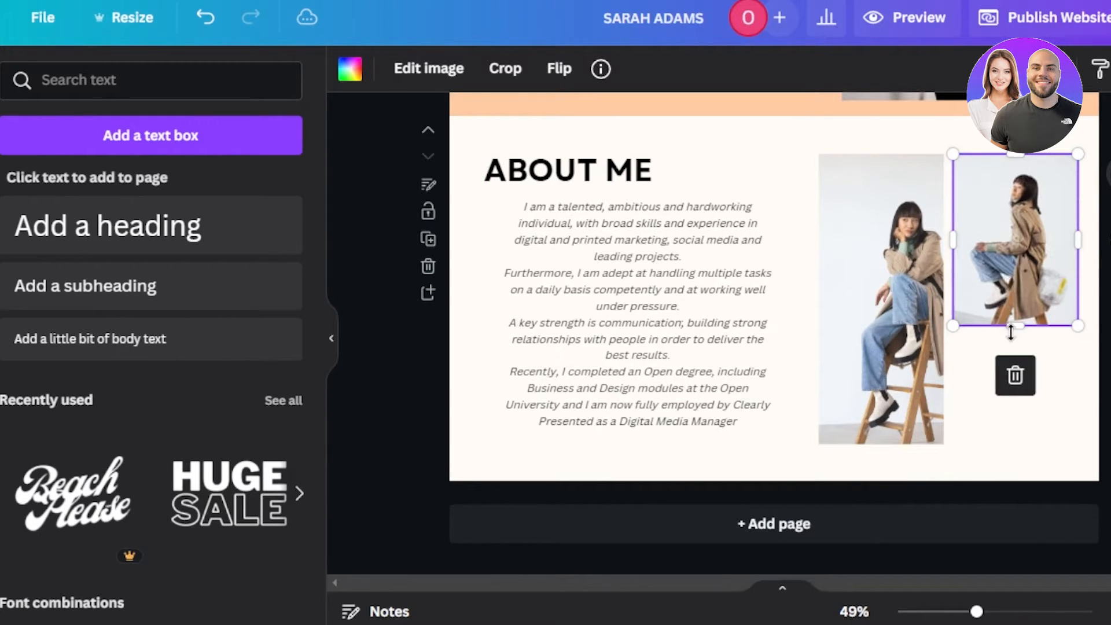
{"action": "left_click_drag", "start_coordinate": [1015, 325], "coordinate": [1017, 453]}
{"action": "left_click", "coordinate": [1015, 501]}
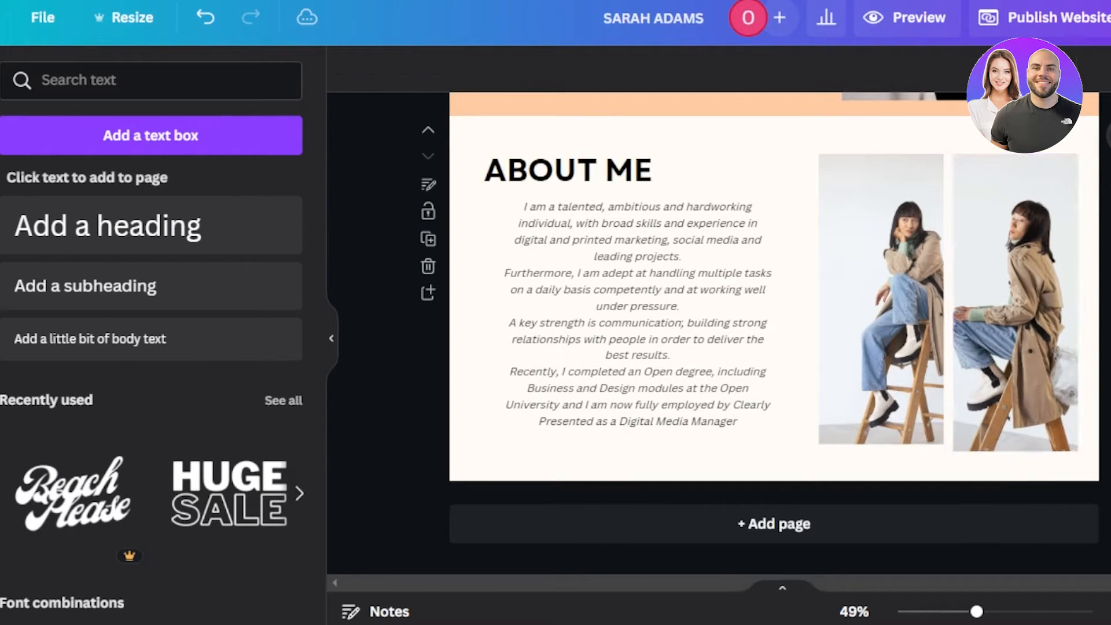
{"action": "left_click", "coordinate": [1055, 433]}
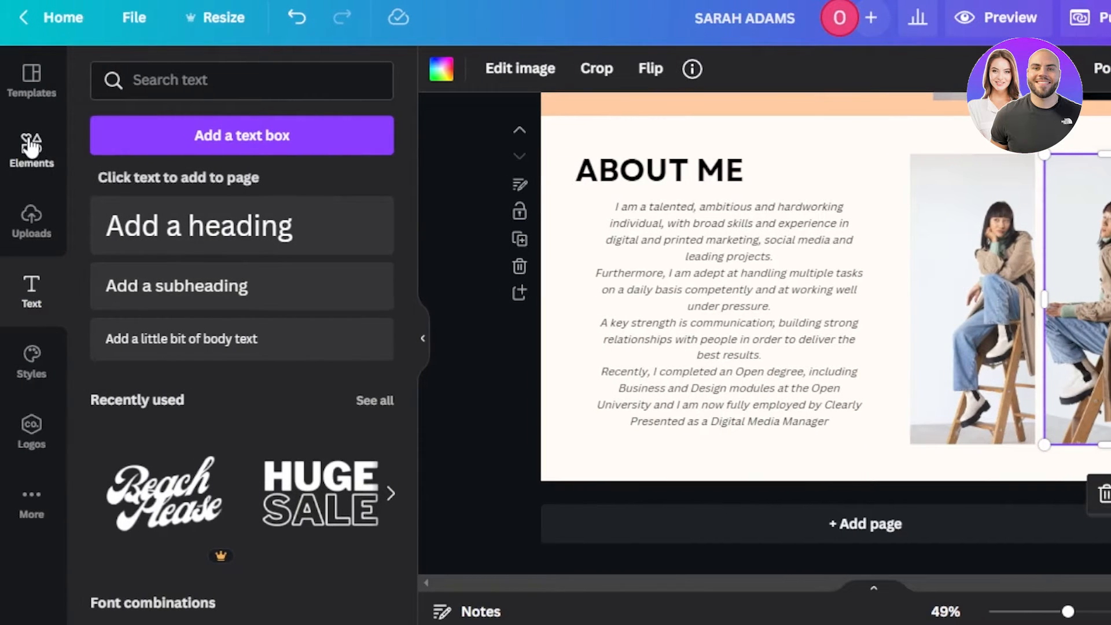
Step: Swap the two About Me photos for one large smiling-woman-in-pink photo, then add a blank page
{"action": "left_click", "coordinate": [32, 148]}
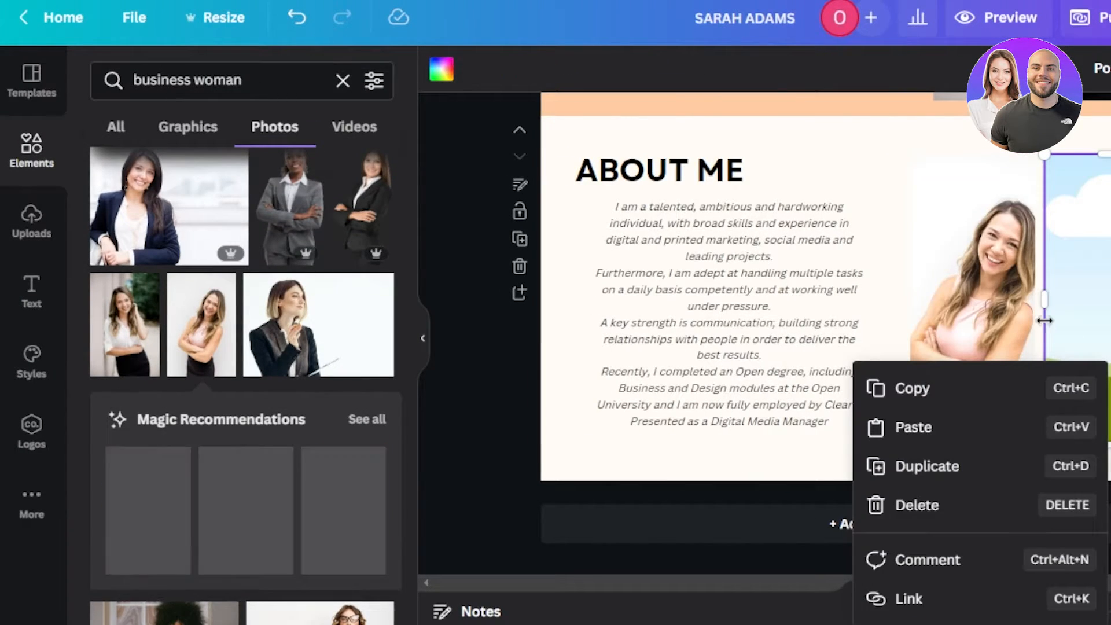
{"action": "left_click", "coordinate": [932, 505]}
{"action": "left_click", "coordinate": [977, 399]}
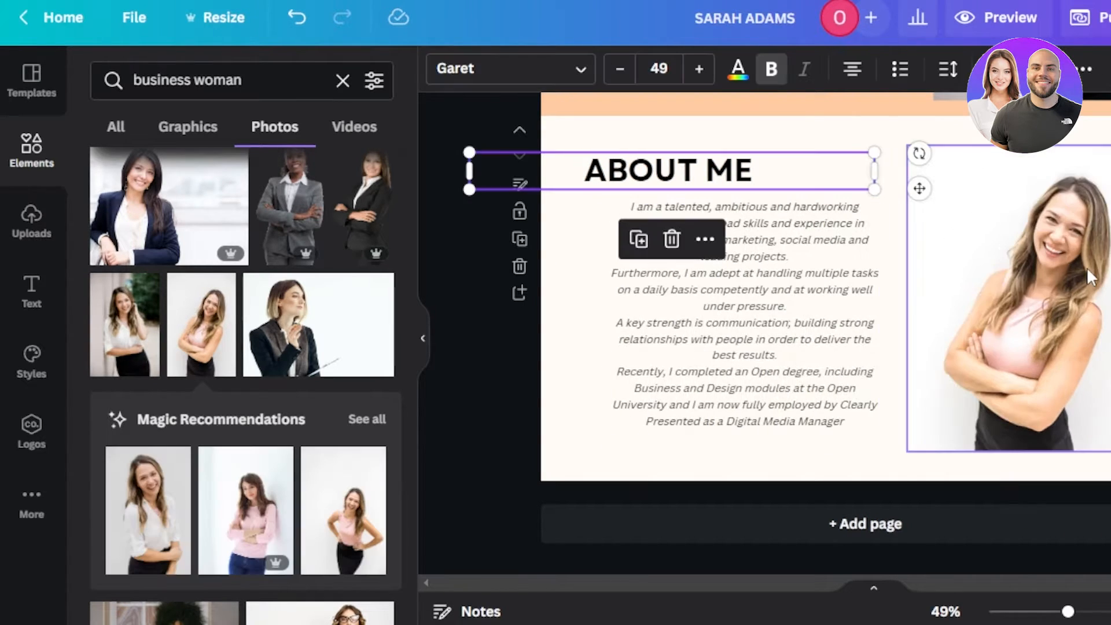
{"action": "key", "text": "Escape"}
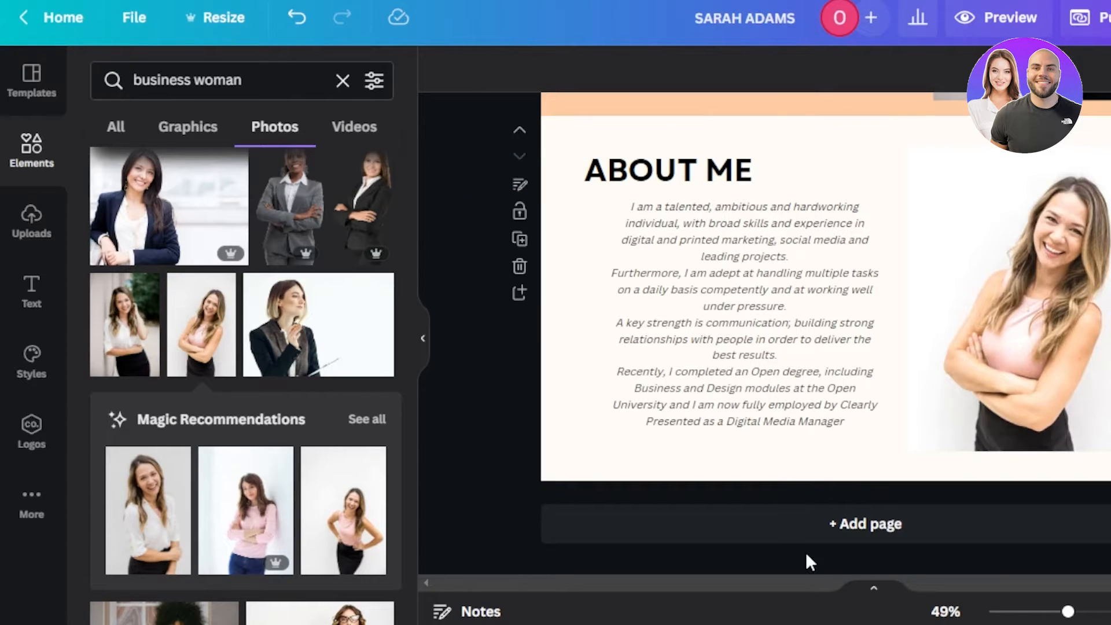
{"action": "left_click", "coordinate": [810, 529]}
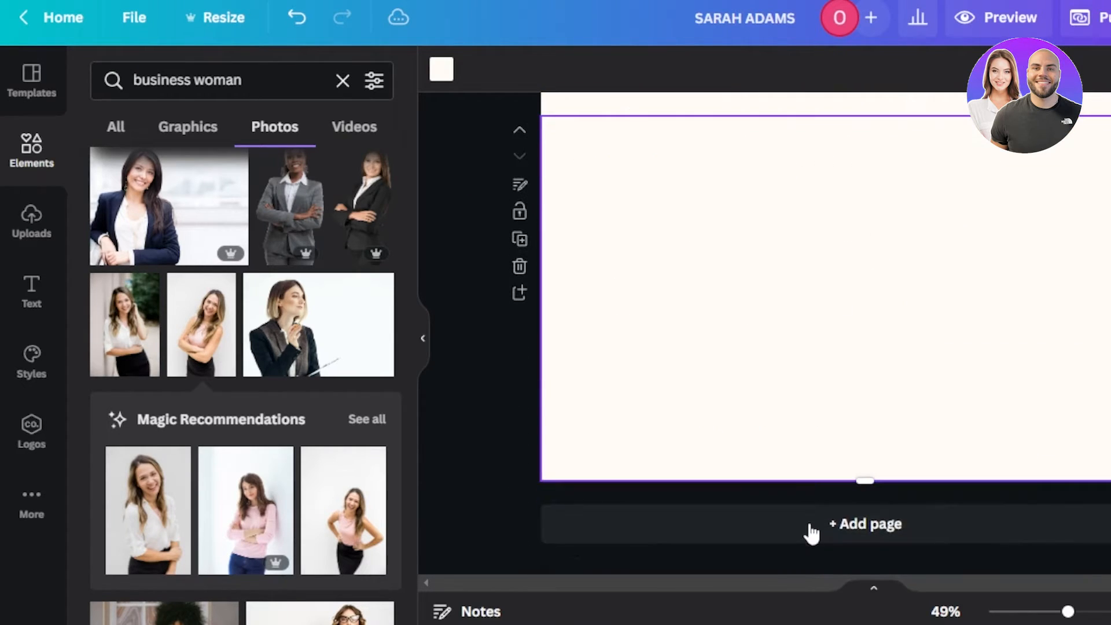
Step: Fill the new page with the pink actress portfolio template showing Education and Experience sections
{"action": "left_click", "coordinate": [43, 90]}
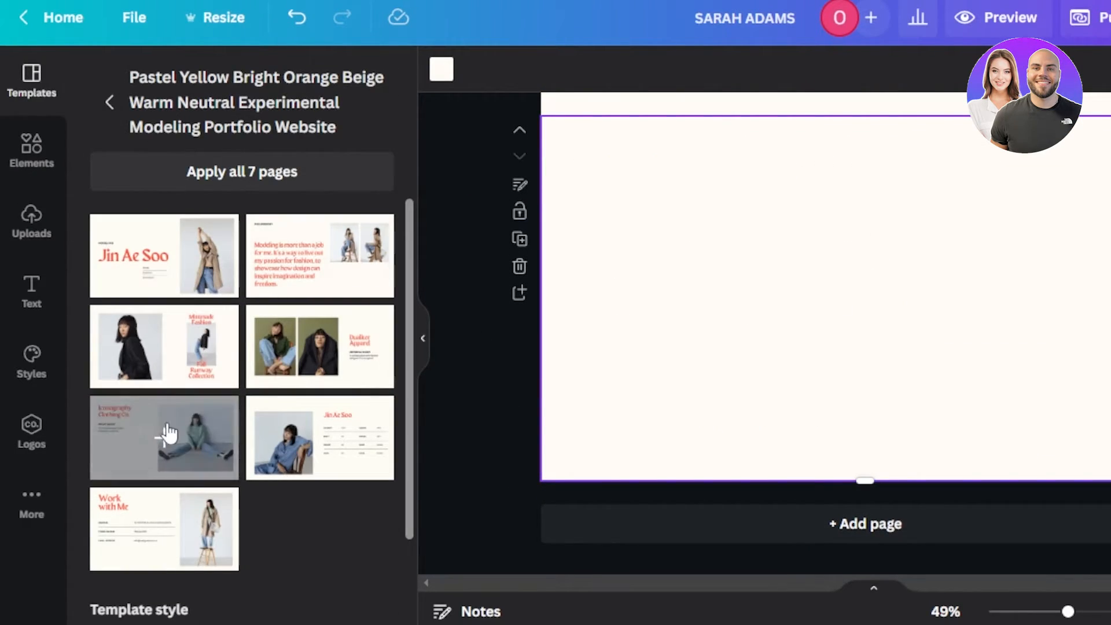
{"action": "scroll", "coordinate": [169, 436], "scroll_direction": "down", "scroll_amount": 2}
{"action": "left_click_drag", "start_coordinate": [409, 513], "coordinate": [416, 345]}
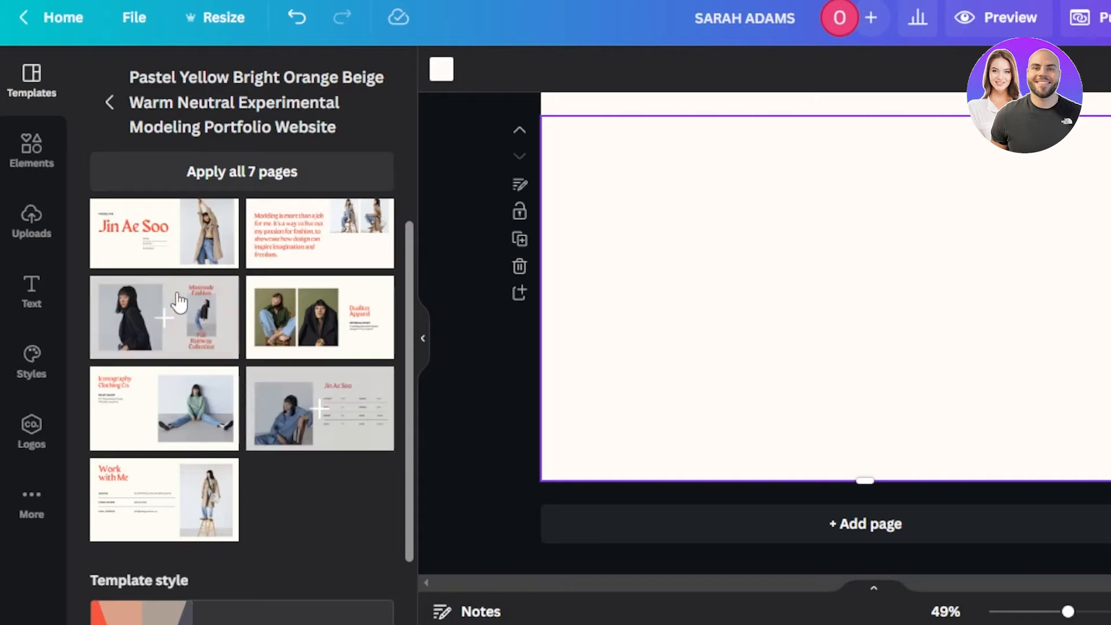
{"action": "left_click", "coordinate": [110, 102]}
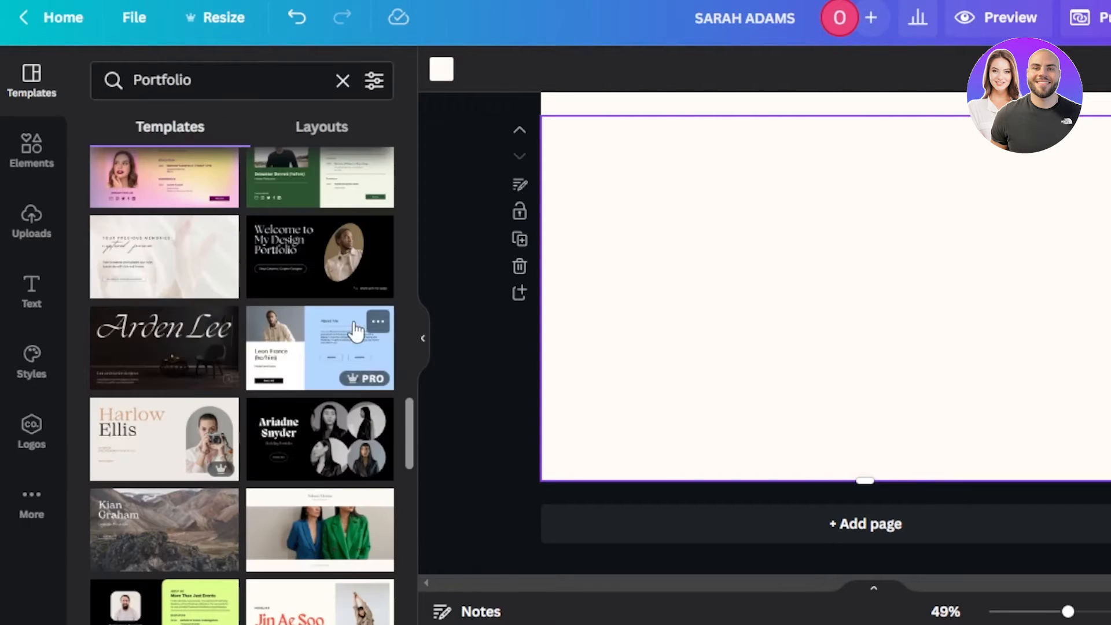
{"action": "left_click_drag", "start_coordinate": [407, 443], "coordinate": [406, 421]}
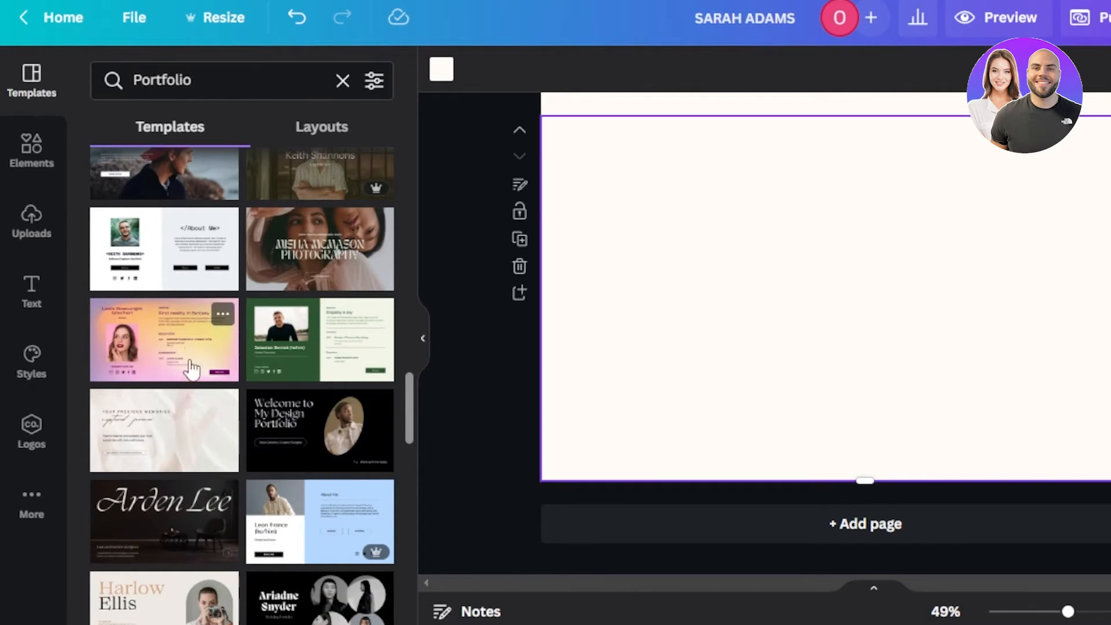
{"action": "left_click", "coordinate": [160, 336]}
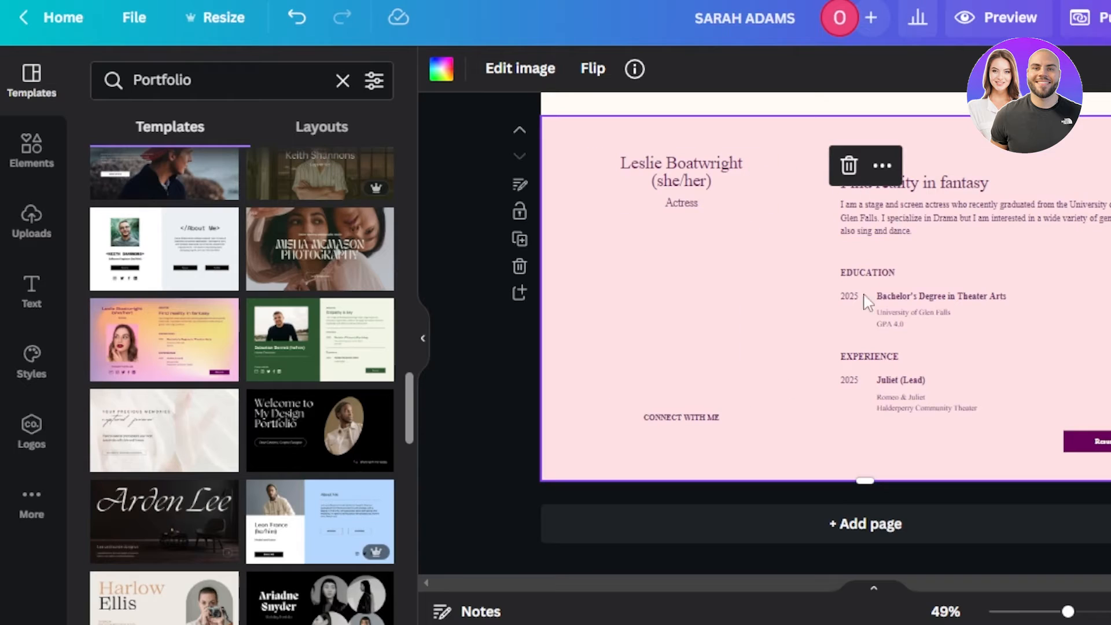
Step: Add another page and place the gradient actress template on it
{"action": "left_click", "coordinate": [786, 527]}
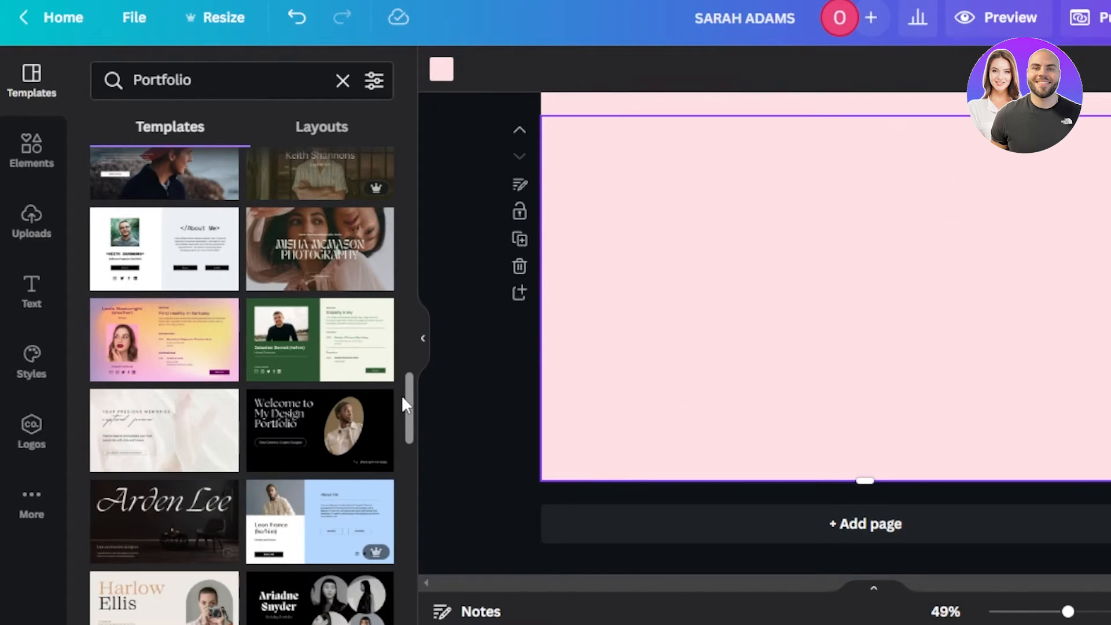
{"action": "left_click_drag", "start_coordinate": [411, 408], "coordinate": [409, 290]}
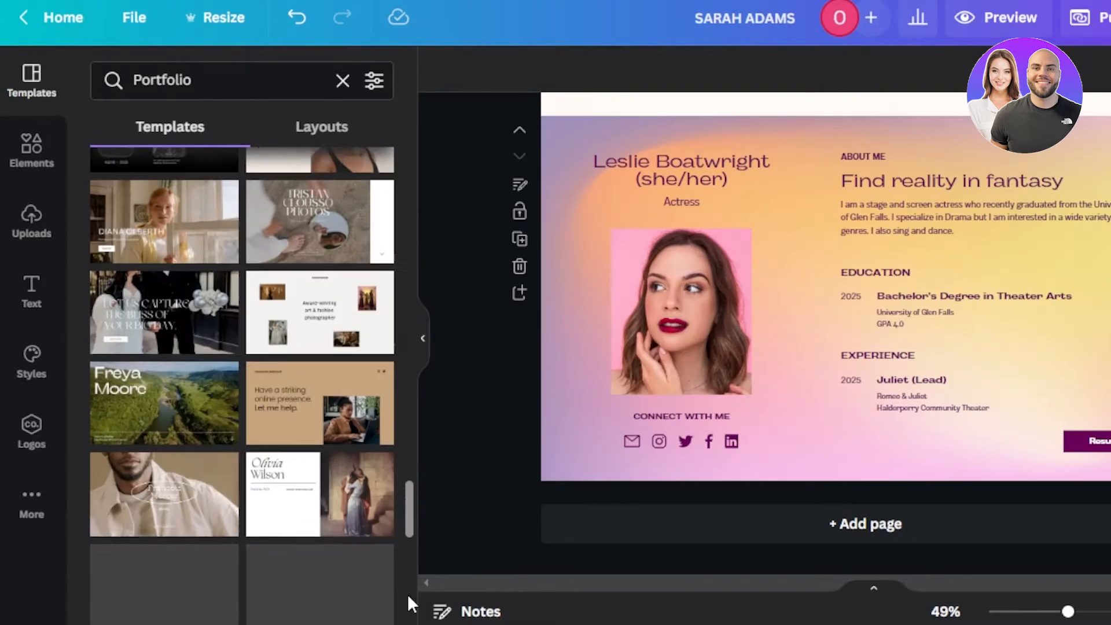
{"action": "left_click_drag", "start_coordinate": [407, 593], "coordinate": [409, 579]}
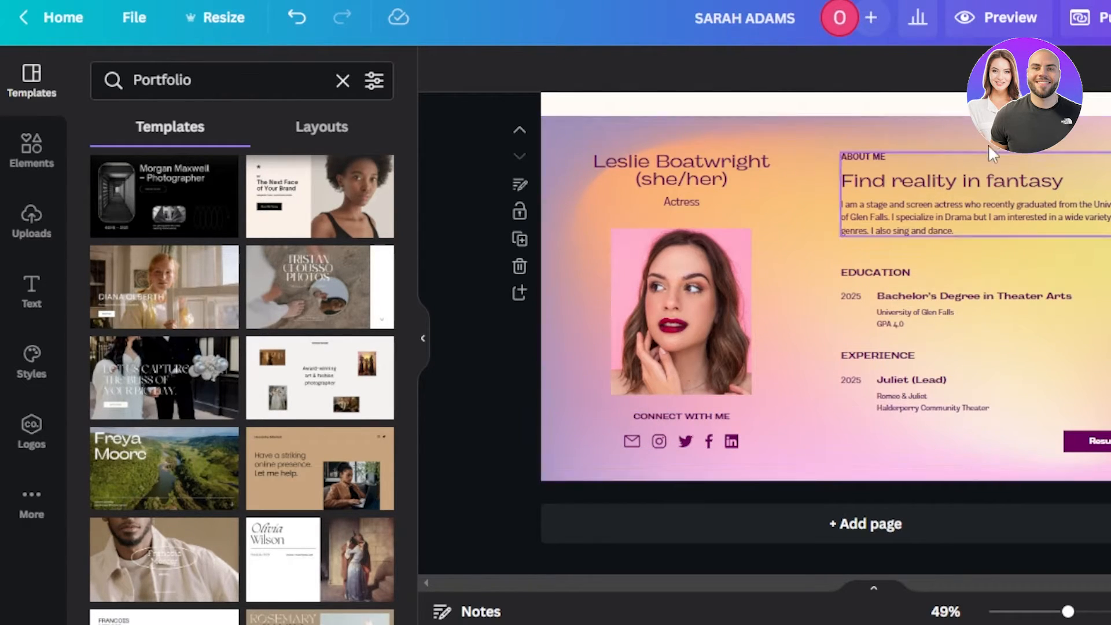
Step: Delete the heading, About Me paragraph, Education, Experience and name texts, keeping the portrait and social icons
{"action": "left_click", "coordinate": [842, 180]}
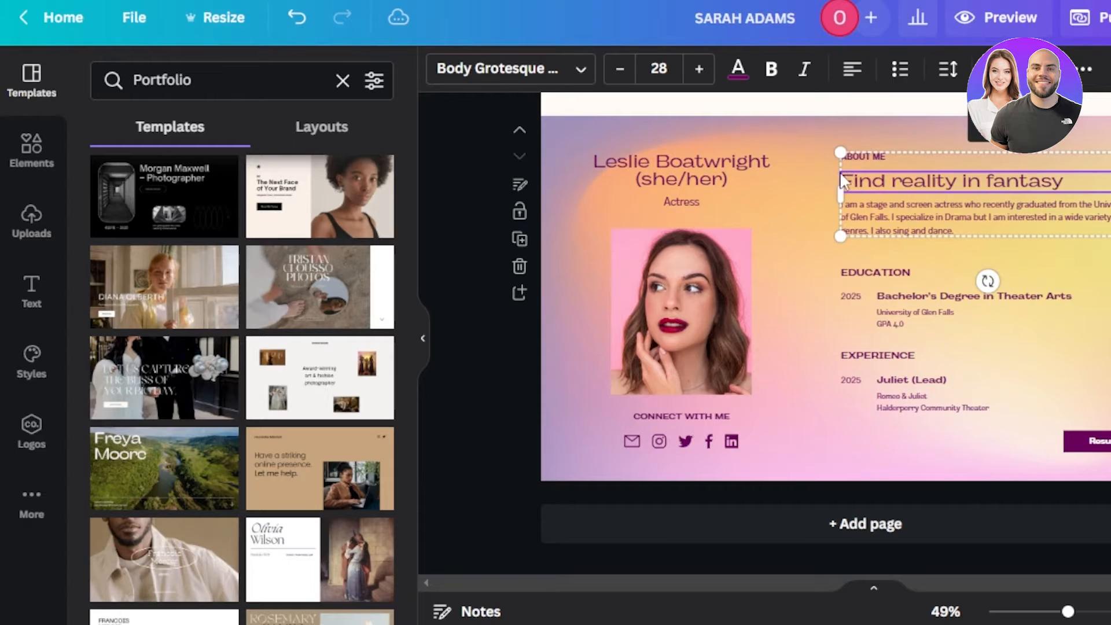
{"action": "key", "text": "Delete"}
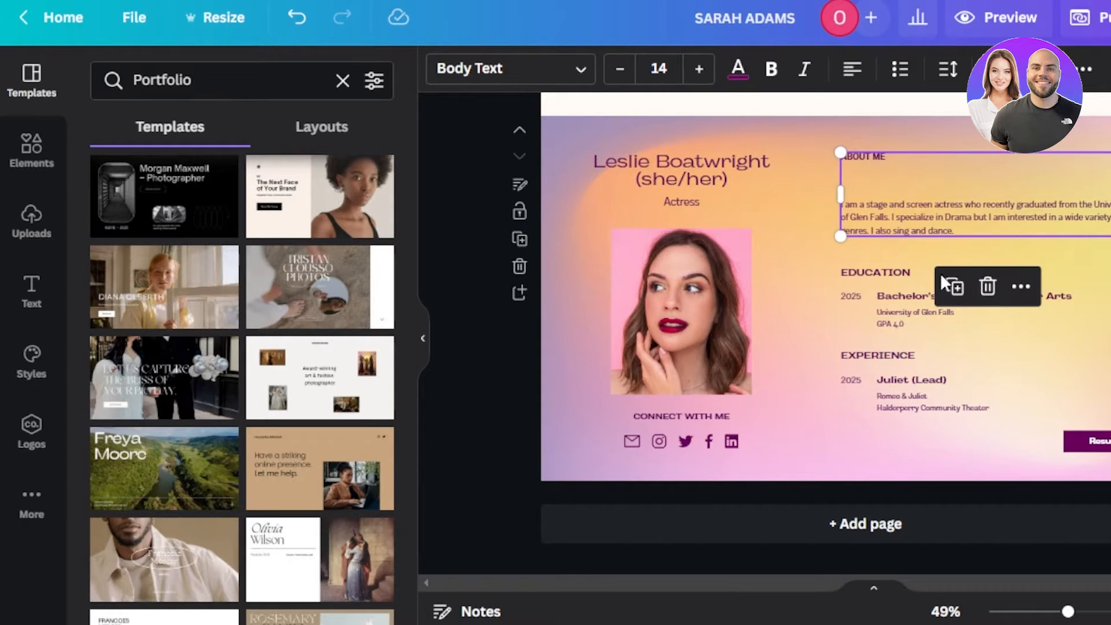
{"action": "left_click", "coordinate": [986, 287]}
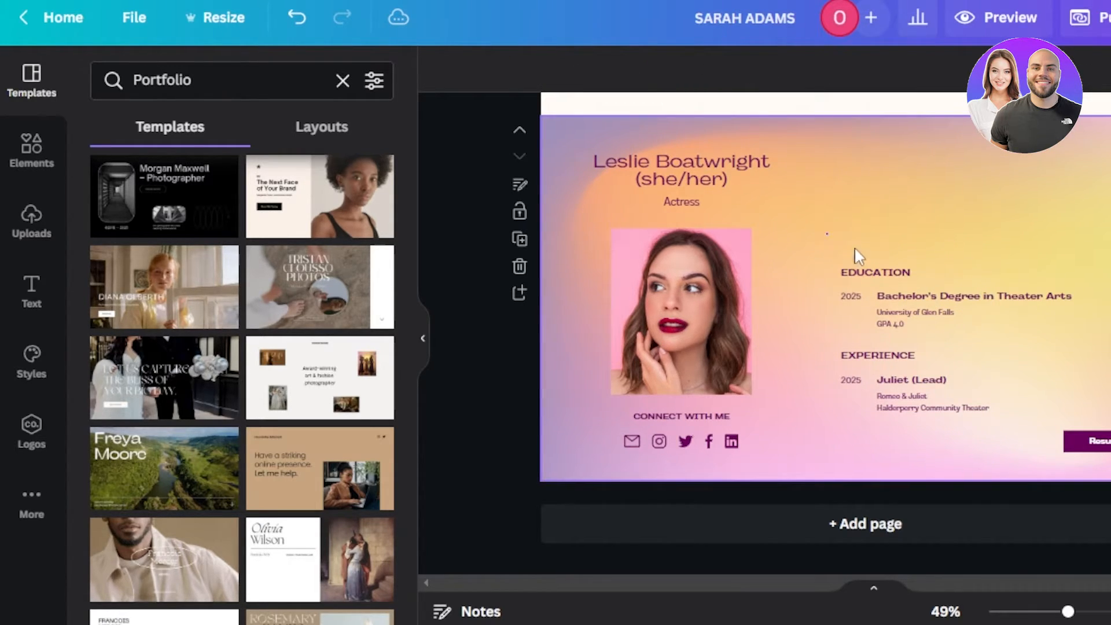
{"action": "left_click_drag", "start_coordinate": [855, 250], "coordinate": [1103, 460]}
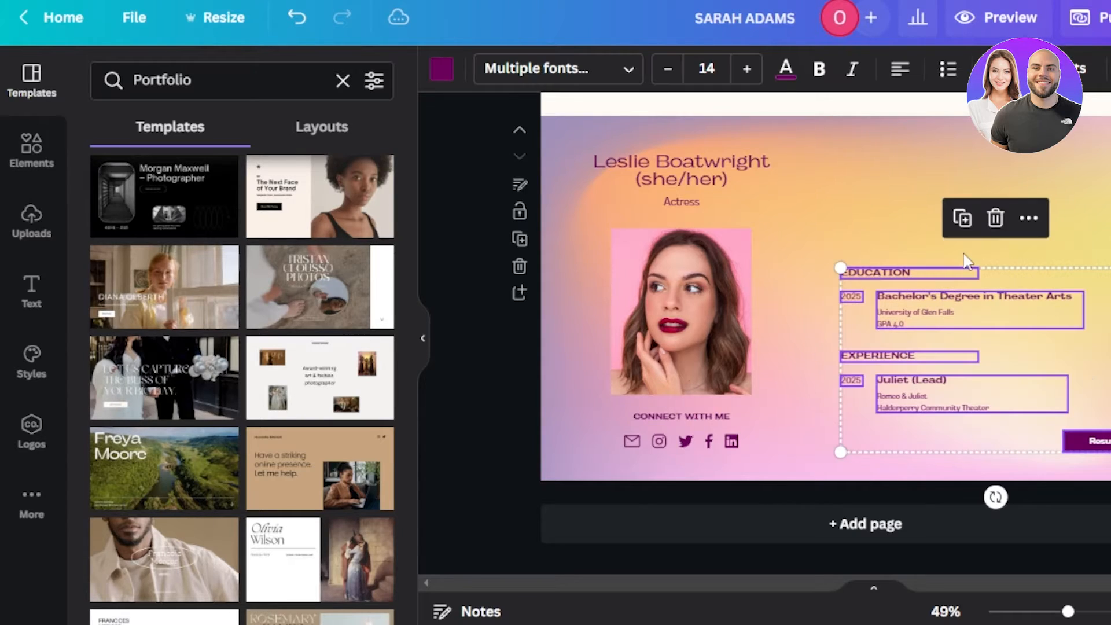
{"action": "left_click", "coordinate": [995, 218]}
{"action": "left_click_drag", "start_coordinate": [750, 140], "coordinate": [615, 206]}
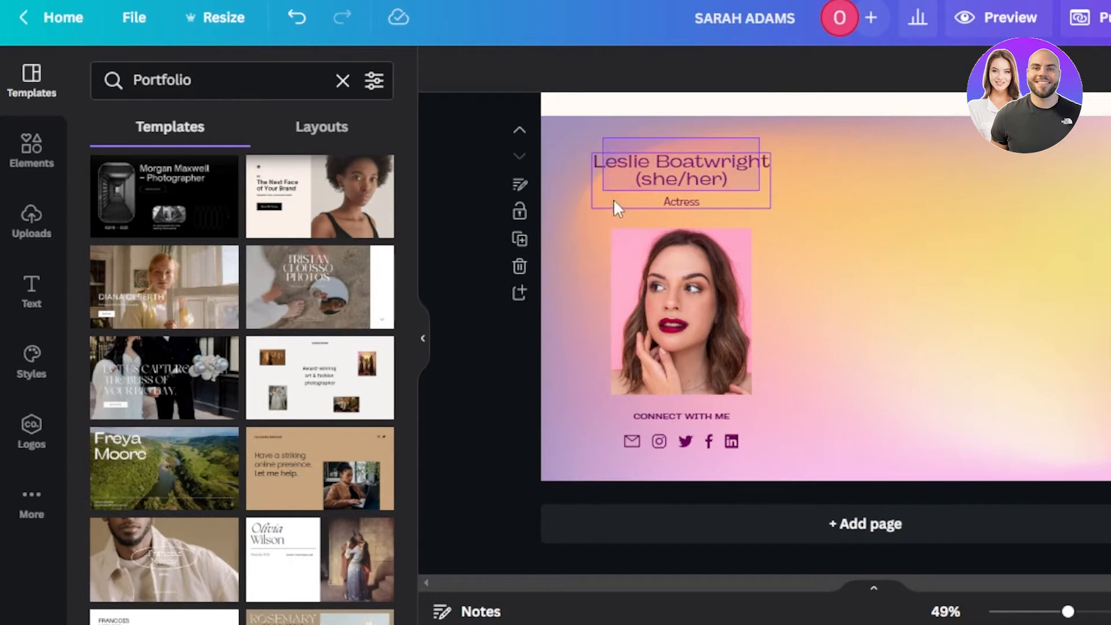
{"action": "key", "text": "Delete"}
{"action": "left_click", "coordinate": [861, 197]}
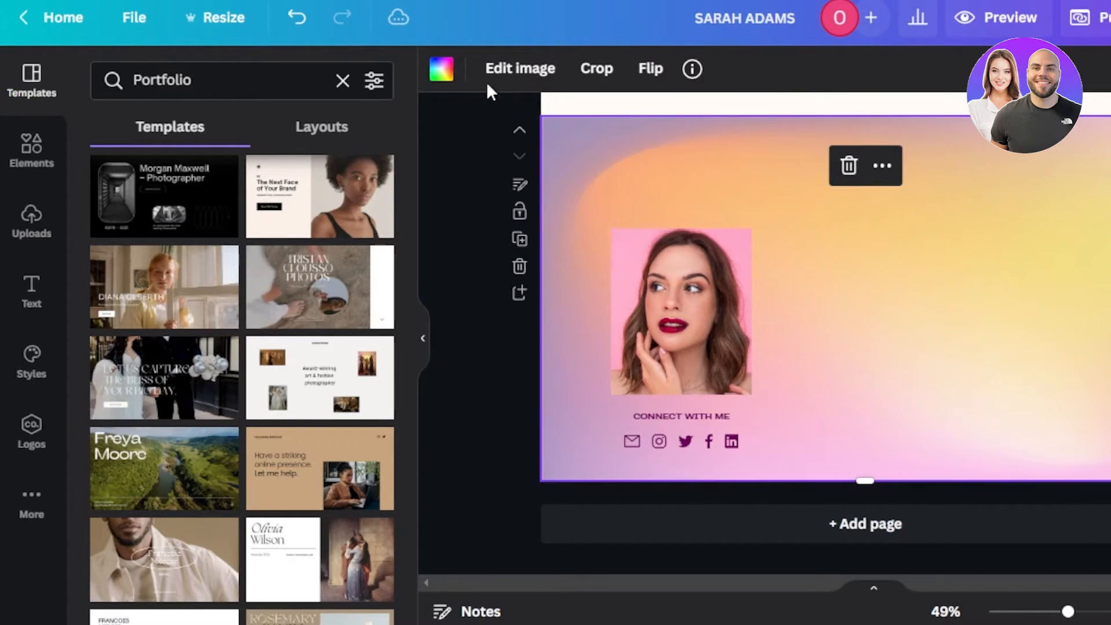
Step: Change the Contact Me page background to solid coral orange
{"action": "left_click", "coordinate": [441, 70]}
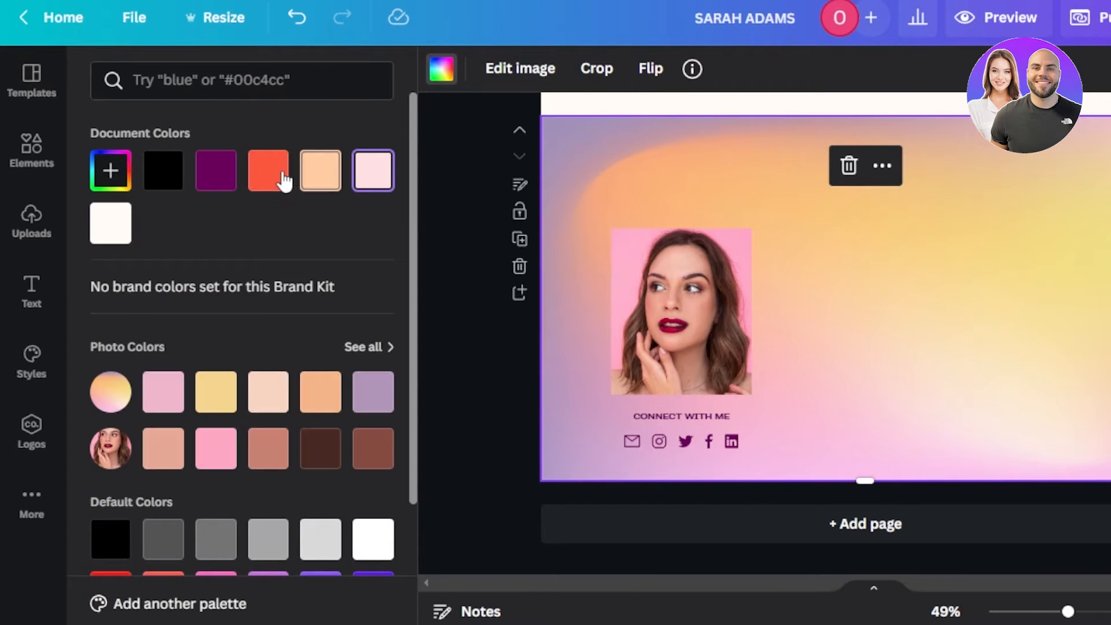
{"action": "left_click", "coordinate": [282, 179]}
{"action": "scroll", "coordinate": [810, 330], "scroll_direction": "up", "scroll_amount": 6}
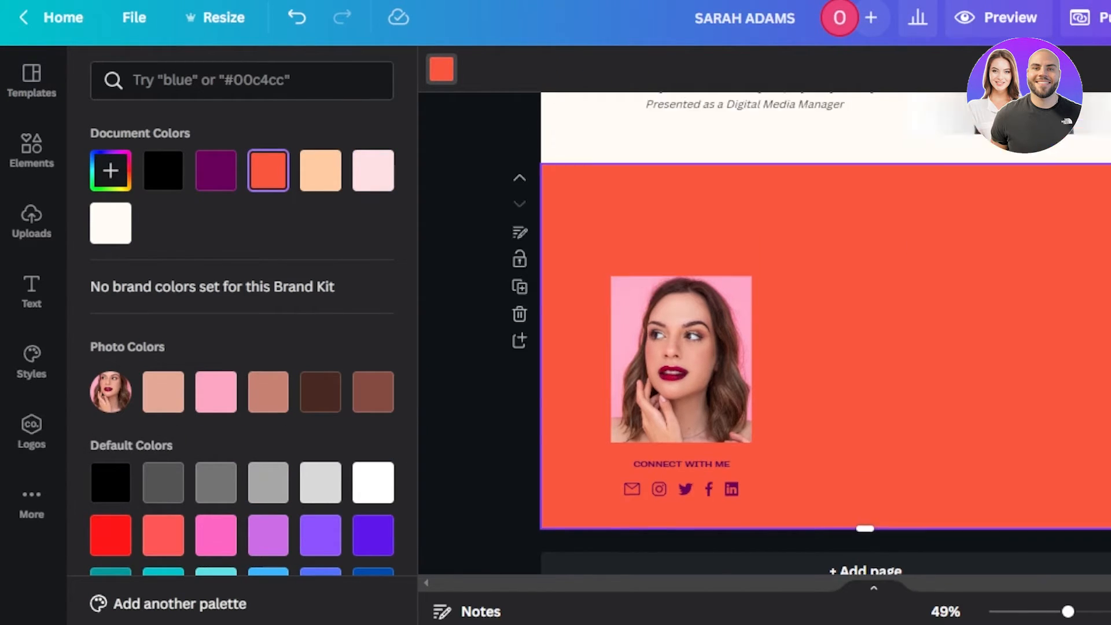
{"action": "scroll", "coordinate": [810, 330], "scroll_direction": "down", "scroll_amount": 5}
{"action": "scroll", "coordinate": [566, 330], "scroll_direction": "down", "scroll_amount": 1}
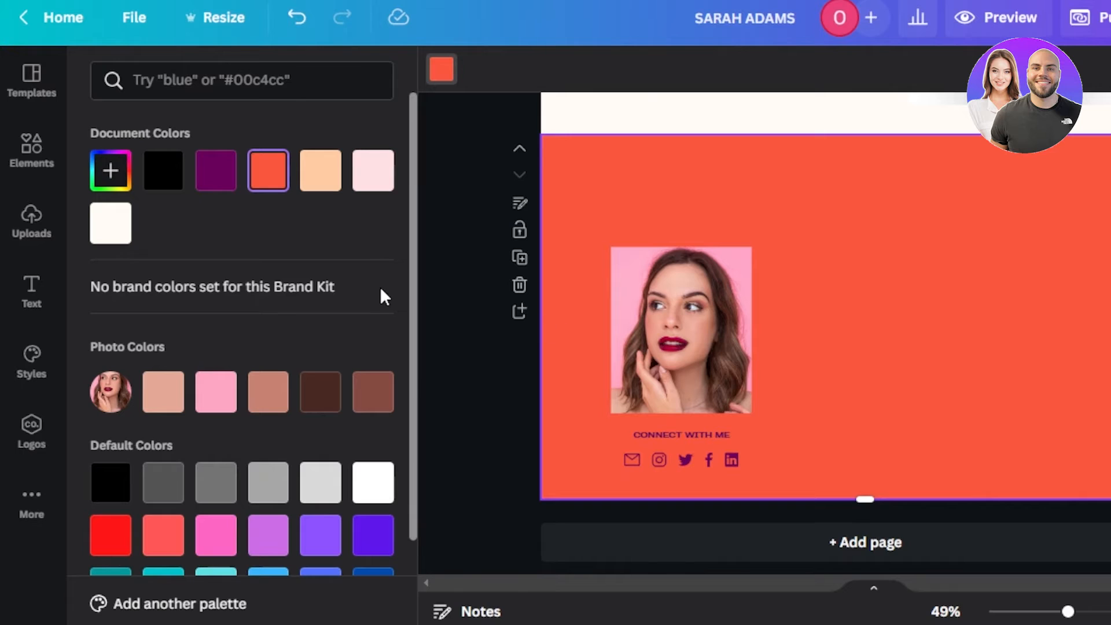
{"action": "scroll", "coordinate": [810, 329], "scroll_direction": "up", "scroll_amount": 5}
{"action": "scroll", "coordinate": [810, 330], "scroll_direction": "down", "scroll_amount": 6}
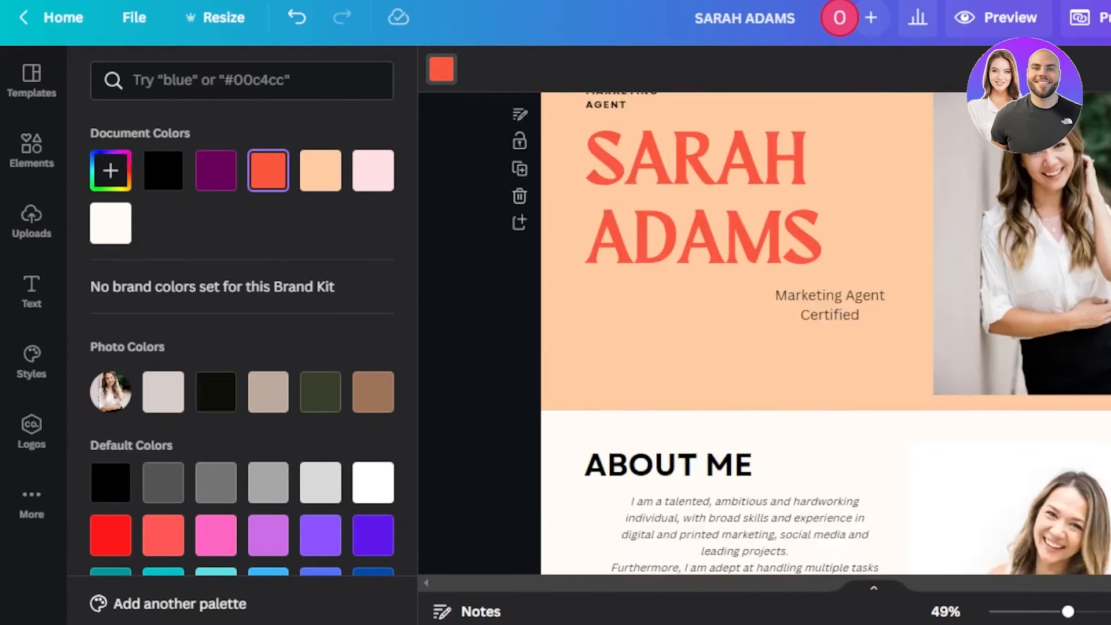
Step: Replace the portrait with a business-woman stock photo, make it slightly taller, and add a CONTACT ME heading
{"action": "left_click", "coordinate": [702, 327]}
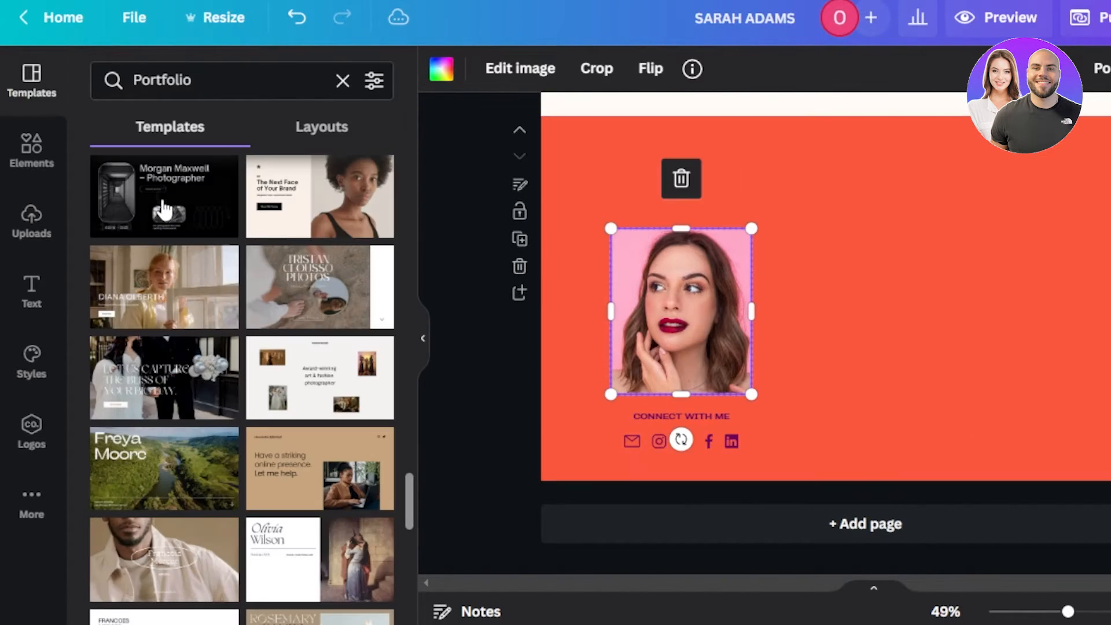
{"action": "left_click", "coordinate": [26, 142]}
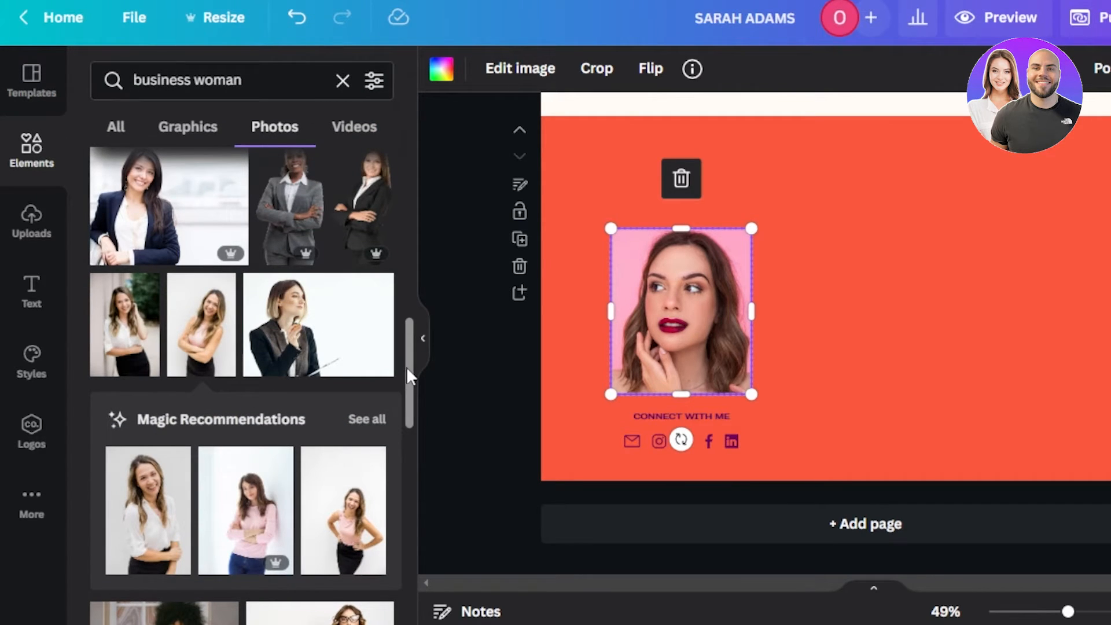
{"action": "left_click_drag", "start_coordinate": [408, 369], "coordinate": [407, 456]}
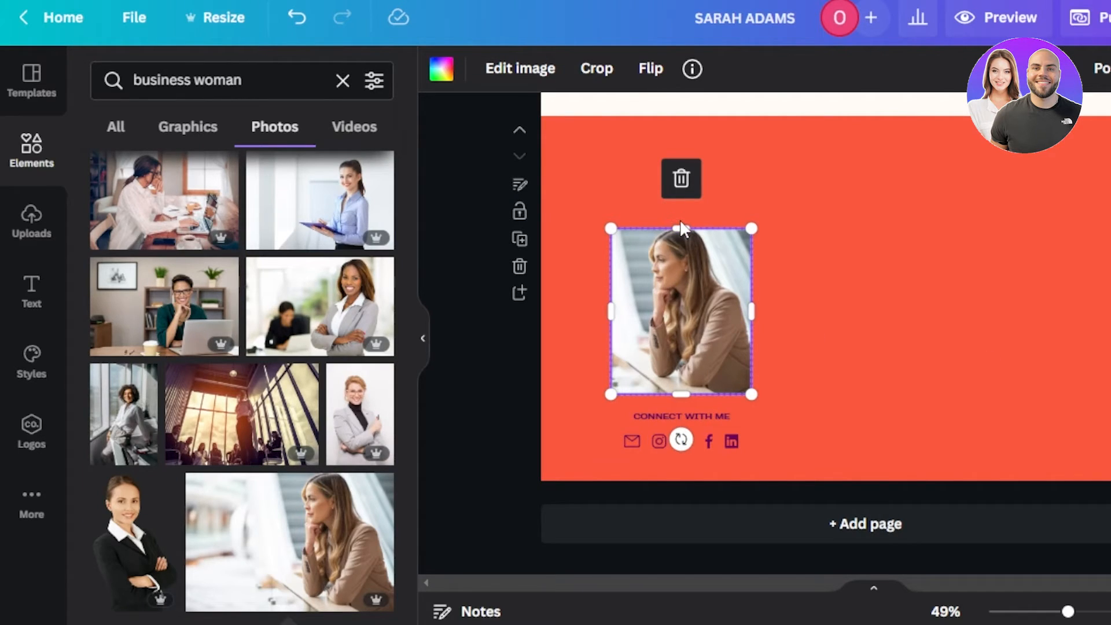
{"action": "left_click_drag", "start_coordinate": [682, 229], "coordinate": [681, 221]}
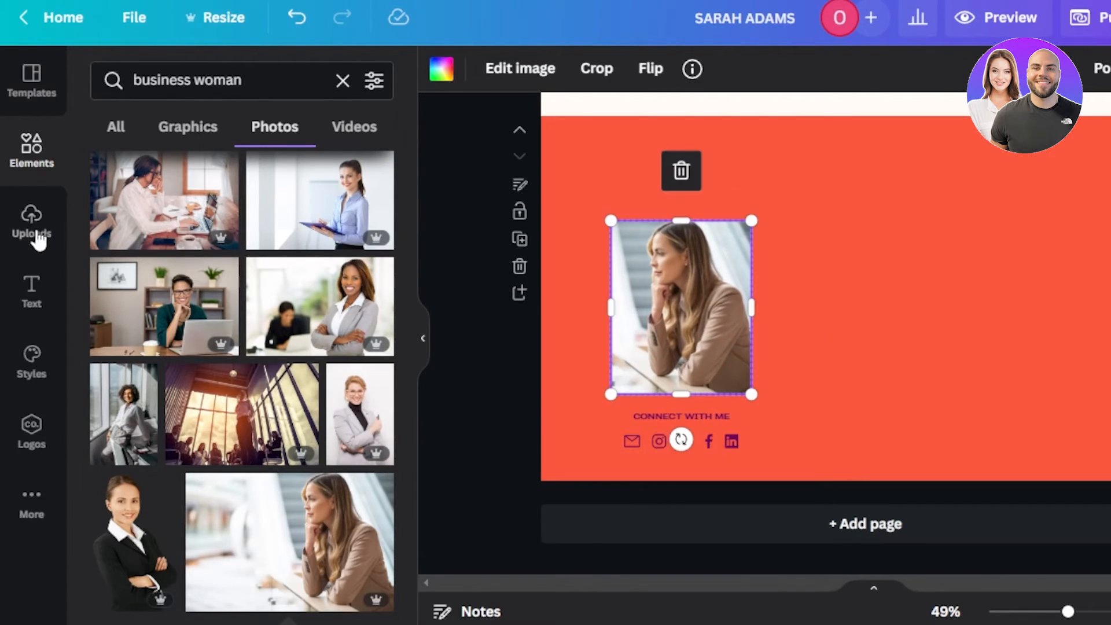
{"action": "left_click", "coordinate": [33, 290]}
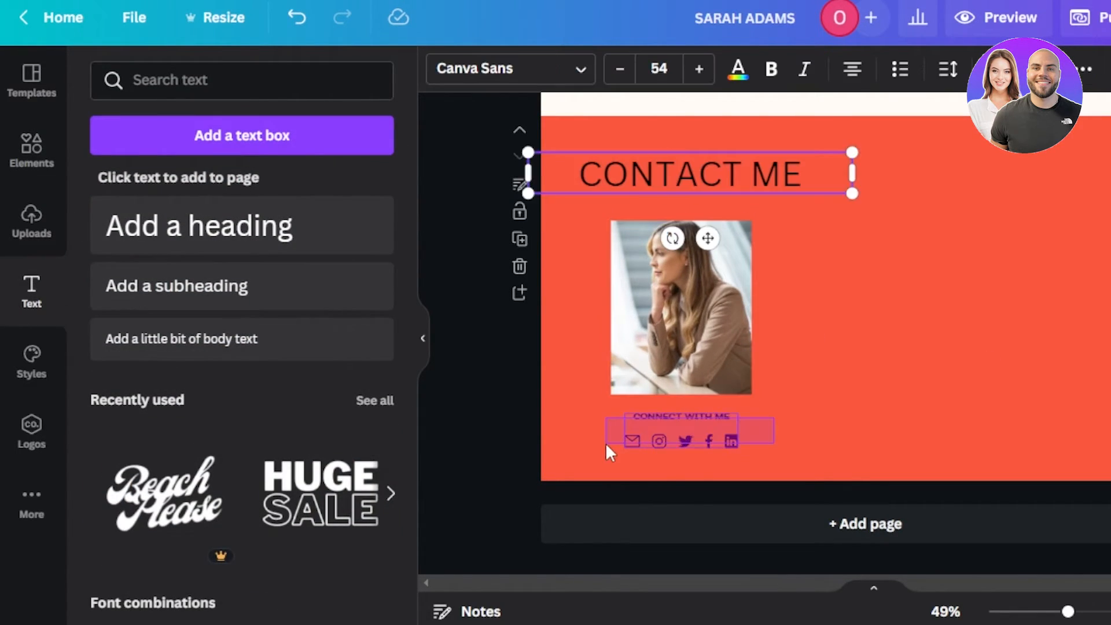
{"action": "left_click", "coordinate": [634, 432]}
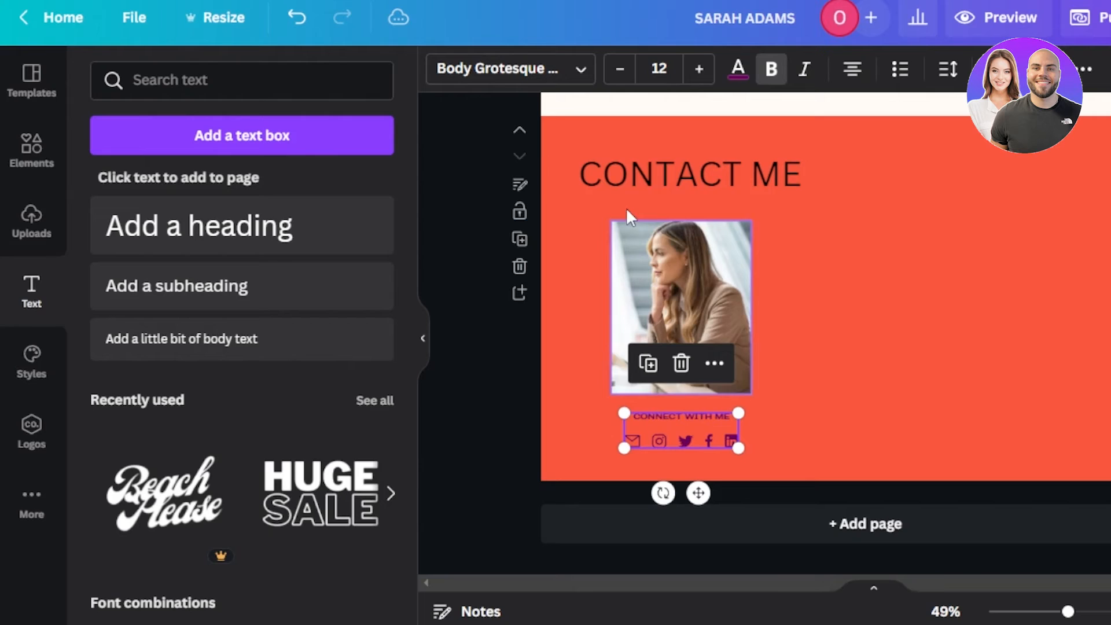
Step: Browse colour options for the Connect With Me social icons
{"action": "left_click", "coordinate": [738, 68]}
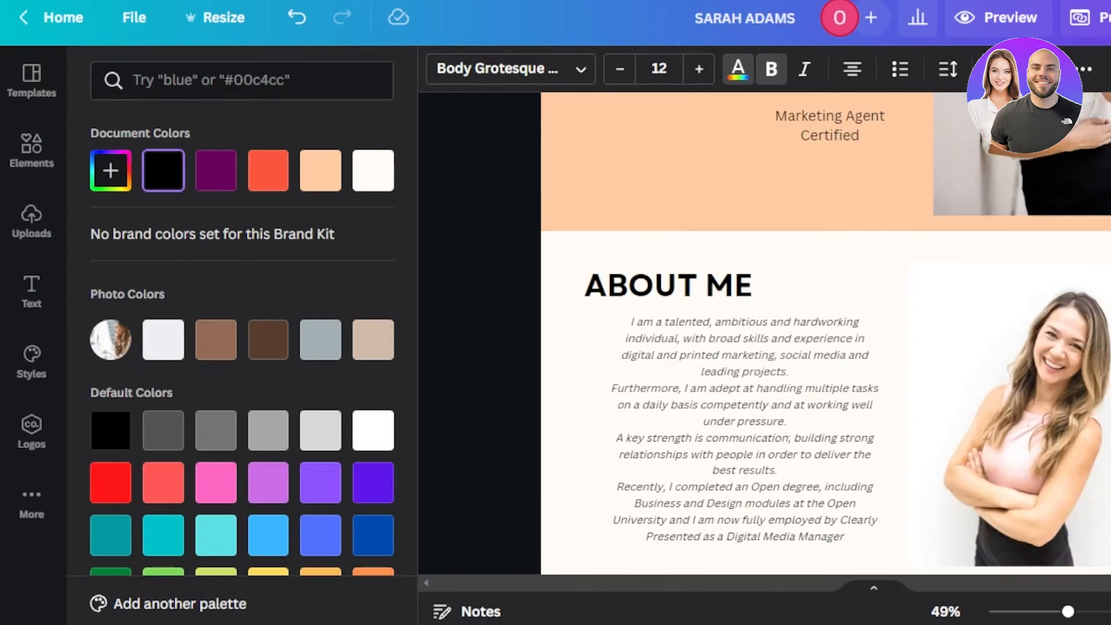
{"action": "scroll", "coordinate": [860, 386], "scroll_direction": "down", "scroll_amount": 5}
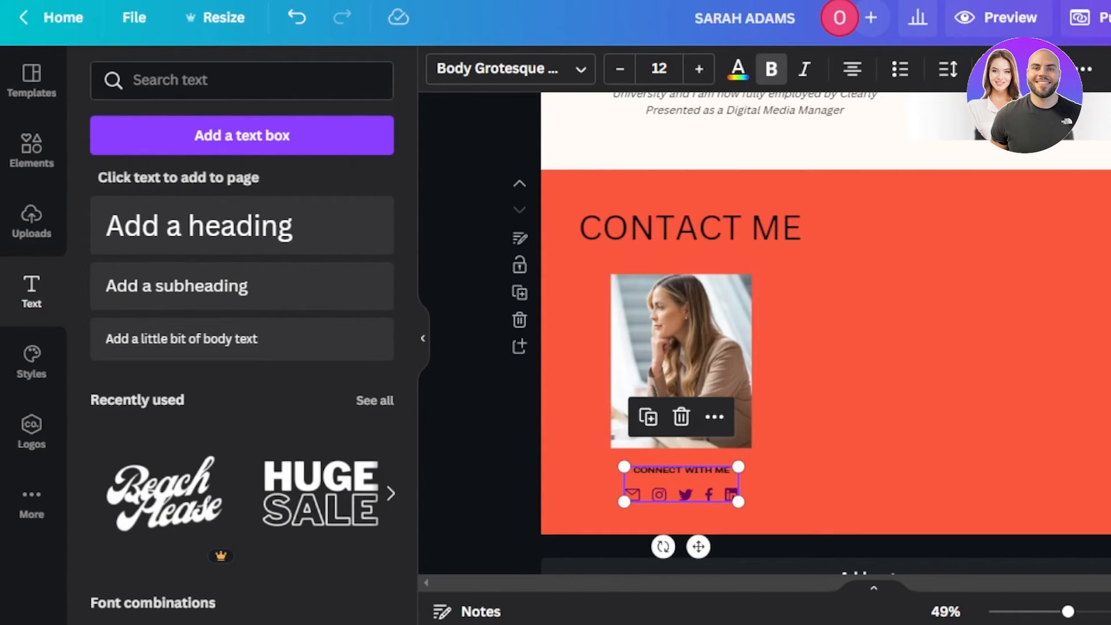
{"action": "scroll", "coordinate": [946, 380], "scroll_direction": "up", "scroll_amount": 10}
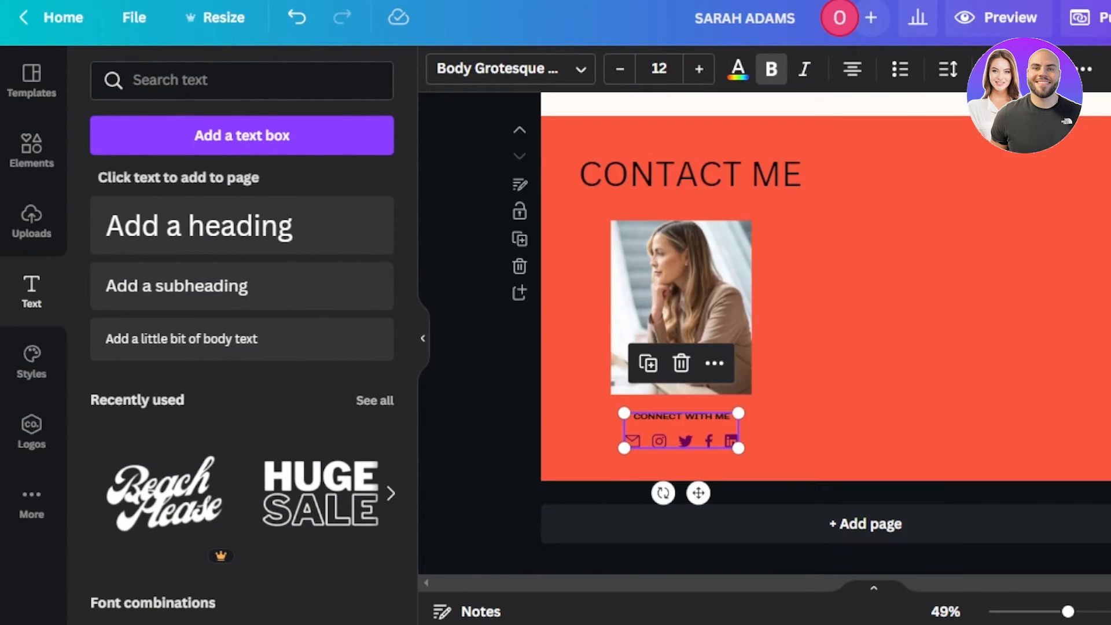
Step: Add a blank page below Contact Me and set its background to the peach document colour
{"action": "left_click", "coordinate": [870, 526]}
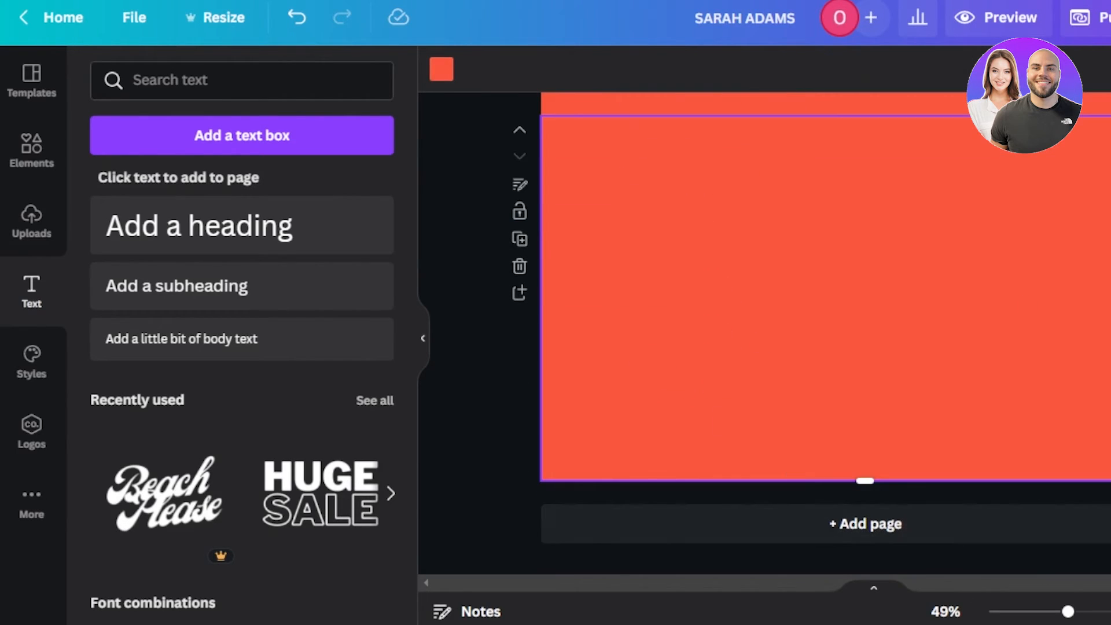
{"action": "left_click", "coordinate": [443, 70]}
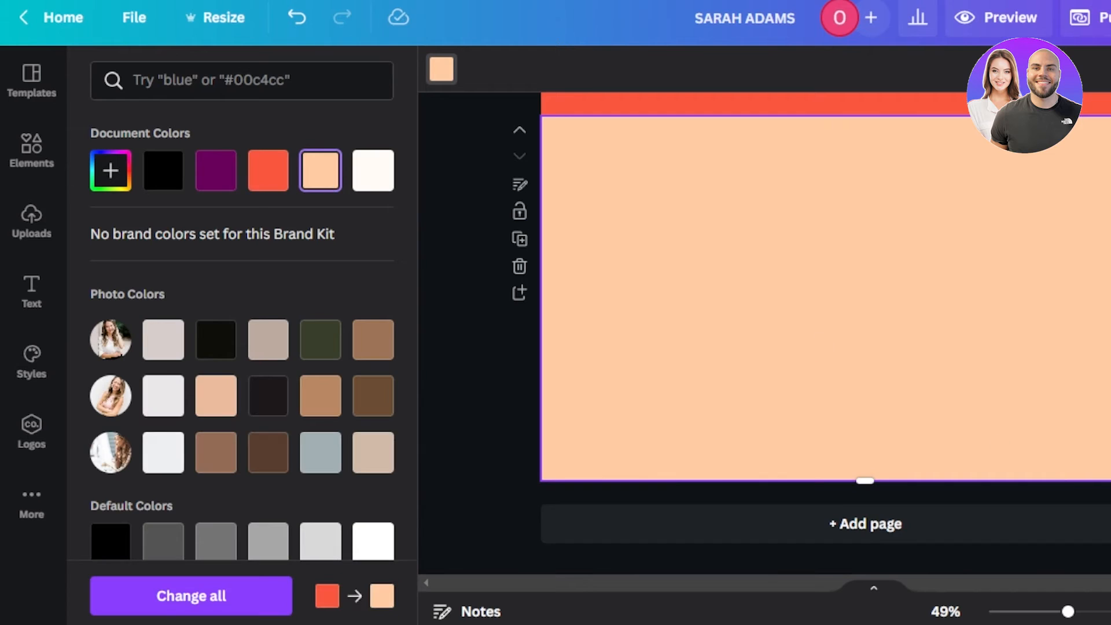
{"action": "scroll", "coordinate": [810, 333], "scroll_direction": "up", "scroll_amount": 15}
{"action": "scroll", "coordinate": [744, 333], "scroll_direction": "down", "scroll_amount": 15}
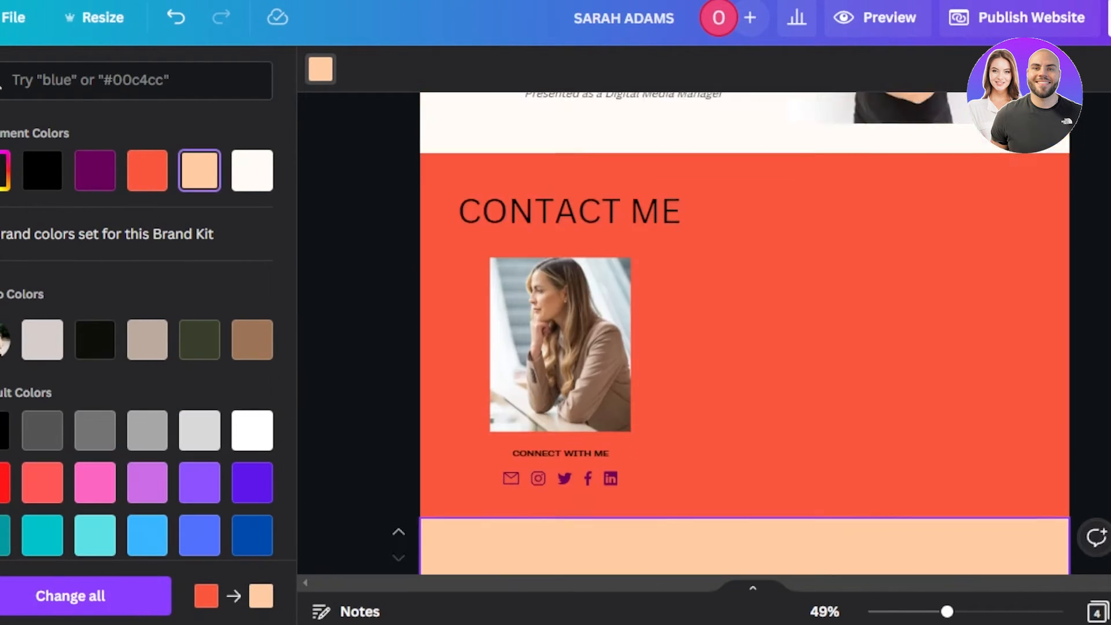
Step: Scroll through the peach hero, About Me, coral Contact Me and blank peach pages to review them
{"action": "scroll", "coordinate": [744, 333], "scroll_direction": "up", "scroll_amount": 15}
{"action": "scroll", "coordinate": [745, 332], "scroll_direction": "down", "scroll_amount": 9}
{"action": "scroll", "coordinate": [745, 332], "scroll_direction": "down", "scroll_amount": 8}
{"action": "scroll", "coordinate": [744, 333], "scroll_direction": "up", "scroll_amount": 15}
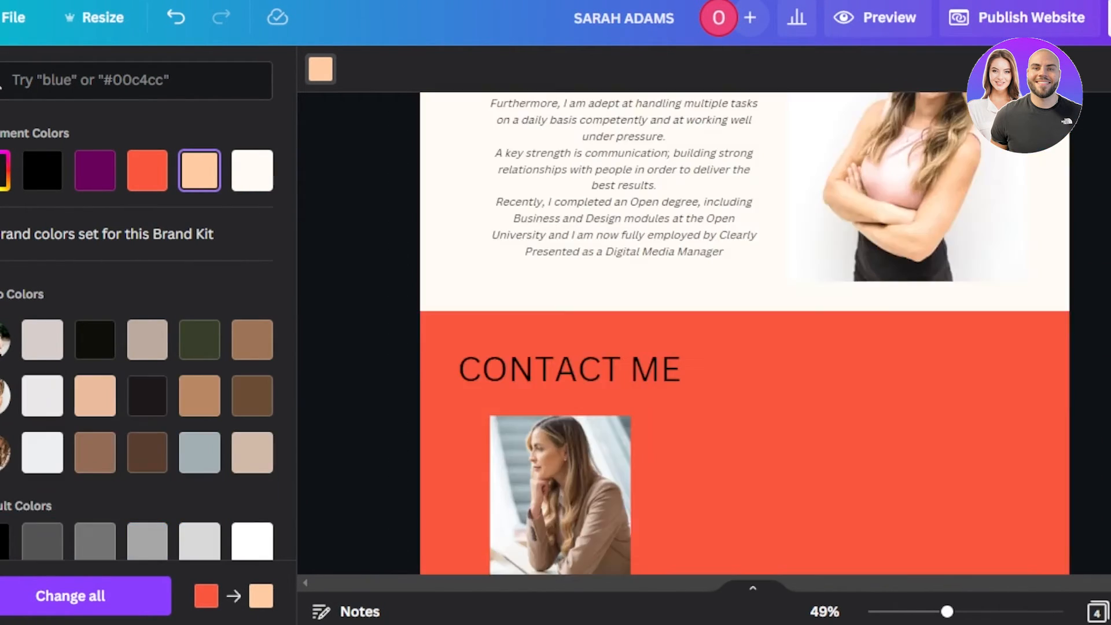
{"action": "scroll", "coordinate": [745, 333], "scroll_direction": "down", "scroll_amount": 13}
{"action": "scroll", "coordinate": [745, 333], "scroll_direction": "up", "scroll_amount": 15}
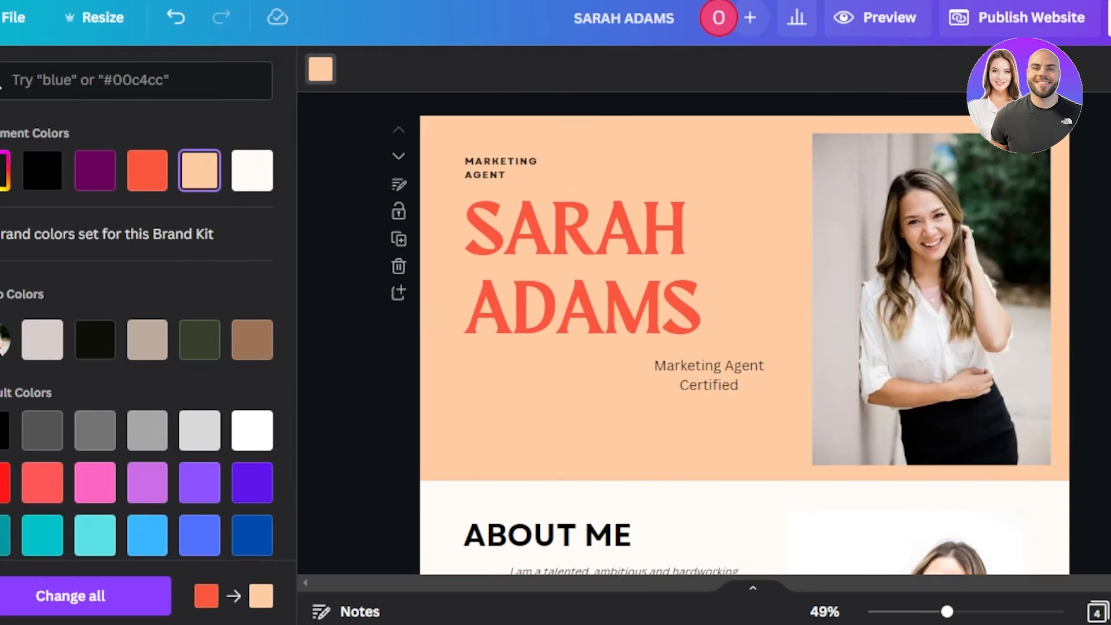
{"action": "scroll", "coordinate": [744, 333], "scroll_direction": "down", "scroll_amount": 10}
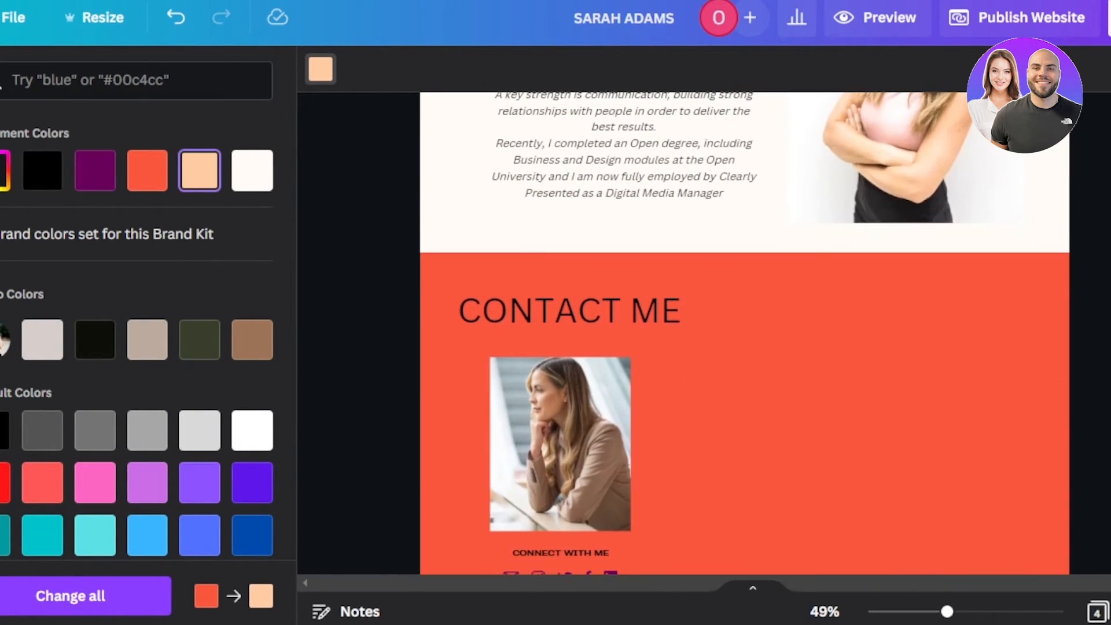
{"action": "scroll", "coordinate": [744, 333], "scroll_direction": "down", "scroll_amount": 7}
{"action": "scroll", "coordinate": [745, 333], "scroll_direction": "up", "scroll_amount": 6}
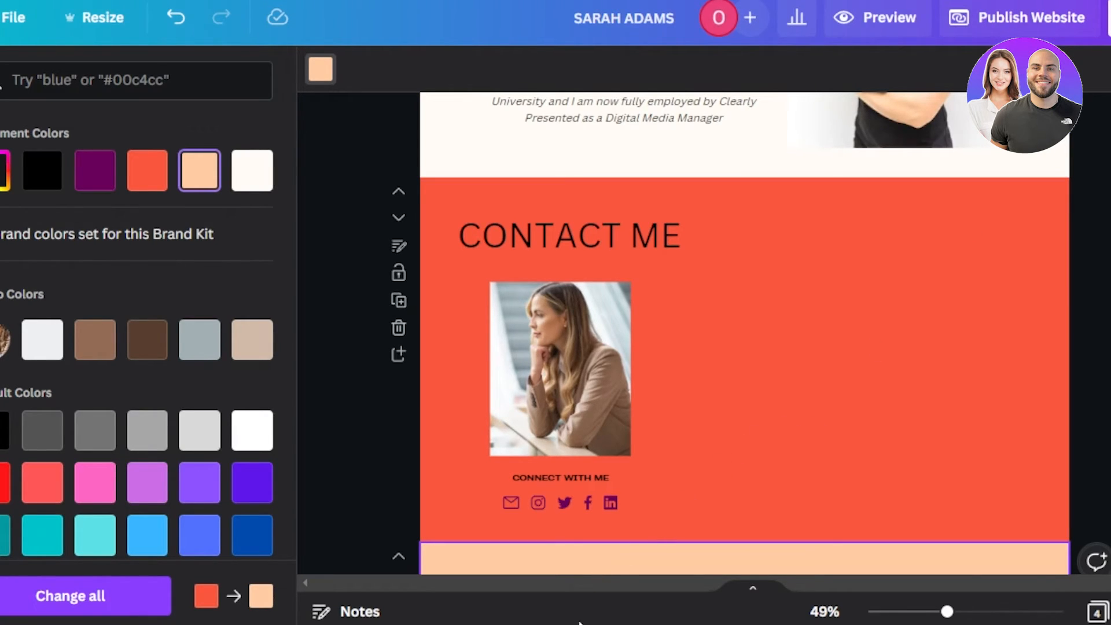
{"action": "scroll", "coordinate": [745, 332], "scroll_direction": "up", "scroll_amount": 10}
{"action": "scroll", "coordinate": [745, 333], "scroll_direction": "down", "scroll_amount": 16}
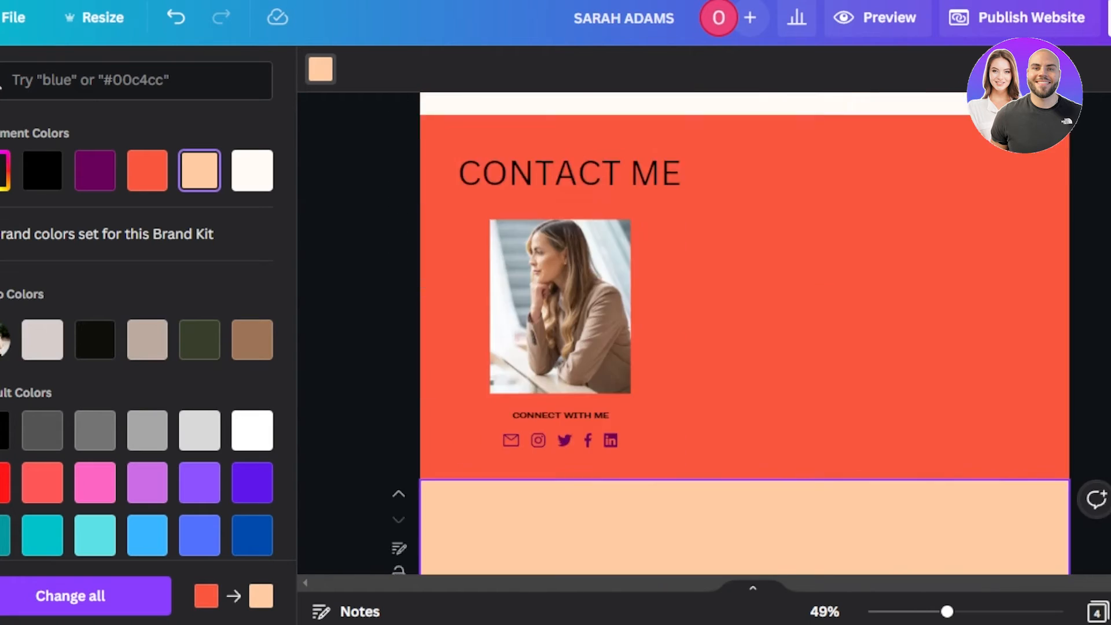
{"action": "scroll", "coordinate": [336, 275], "scroll_direction": "up", "scroll_amount": 15}
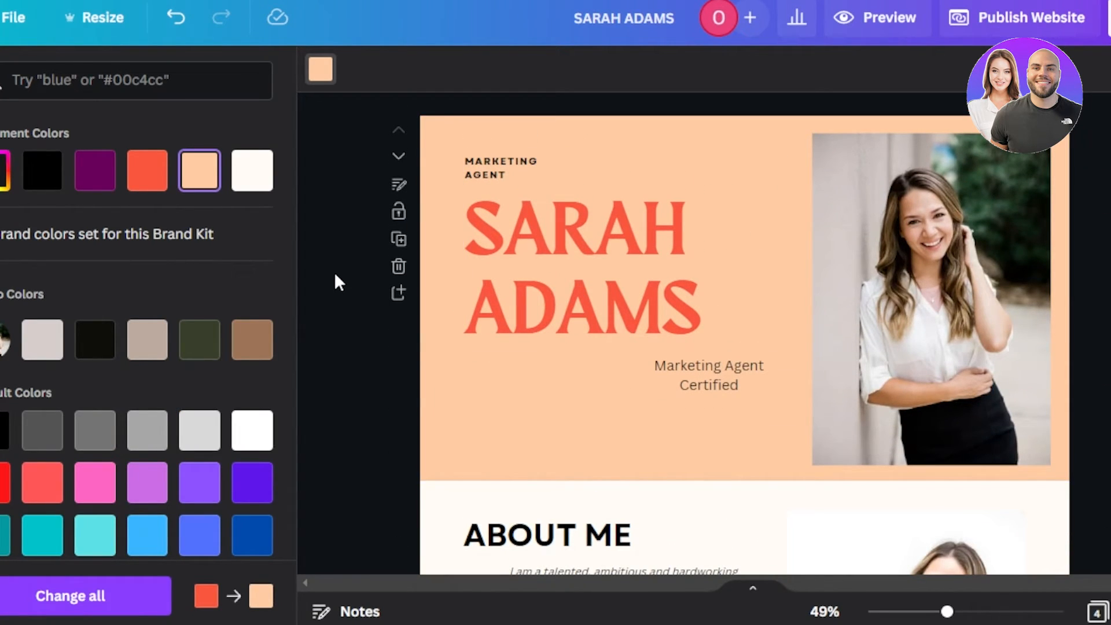
{"action": "scroll", "coordinate": [675, 248], "scroll_direction": "down", "scroll_amount": 1}
{"action": "scroll", "coordinate": [745, 333], "scroll_direction": "down", "scroll_amount": 15}
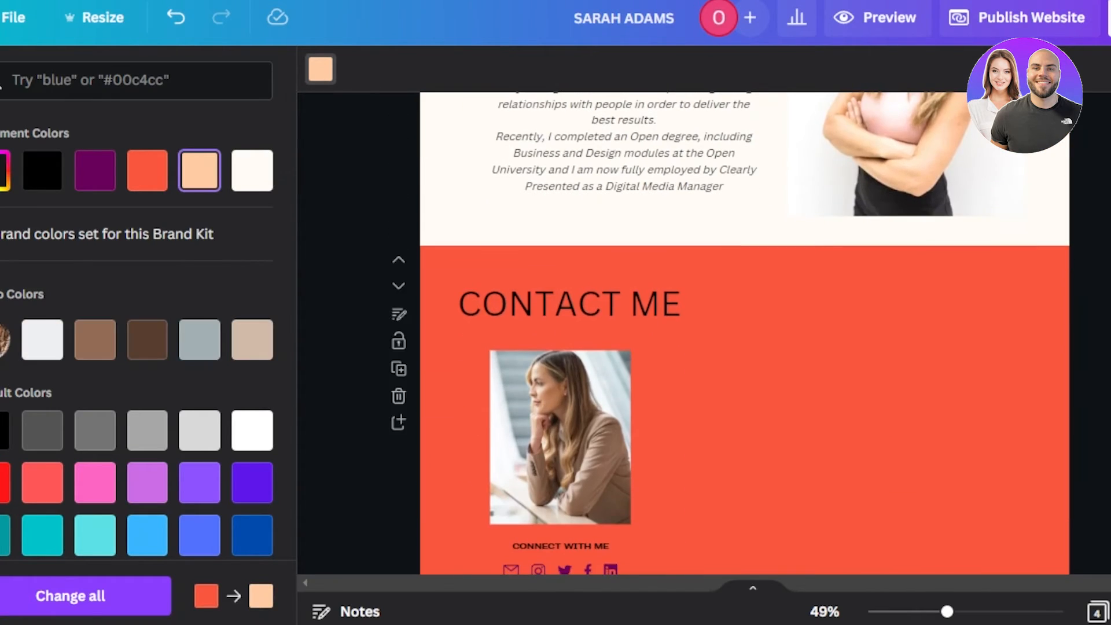
{"action": "scroll", "coordinate": [745, 333], "scroll_direction": "up", "scroll_amount": 10}
{"action": "scroll", "coordinate": [744, 332], "scroll_direction": "up", "scroll_amount": 1}
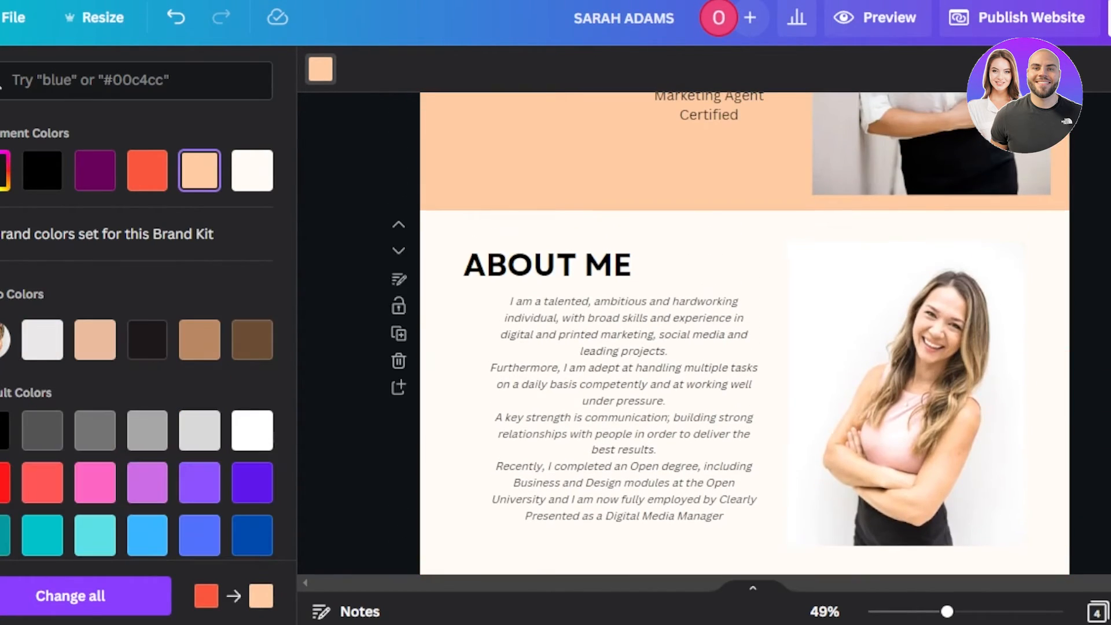
{"action": "scroll", "coordinate": [744, 333], "scroll_direction": "up", "scroll_amount": 5}
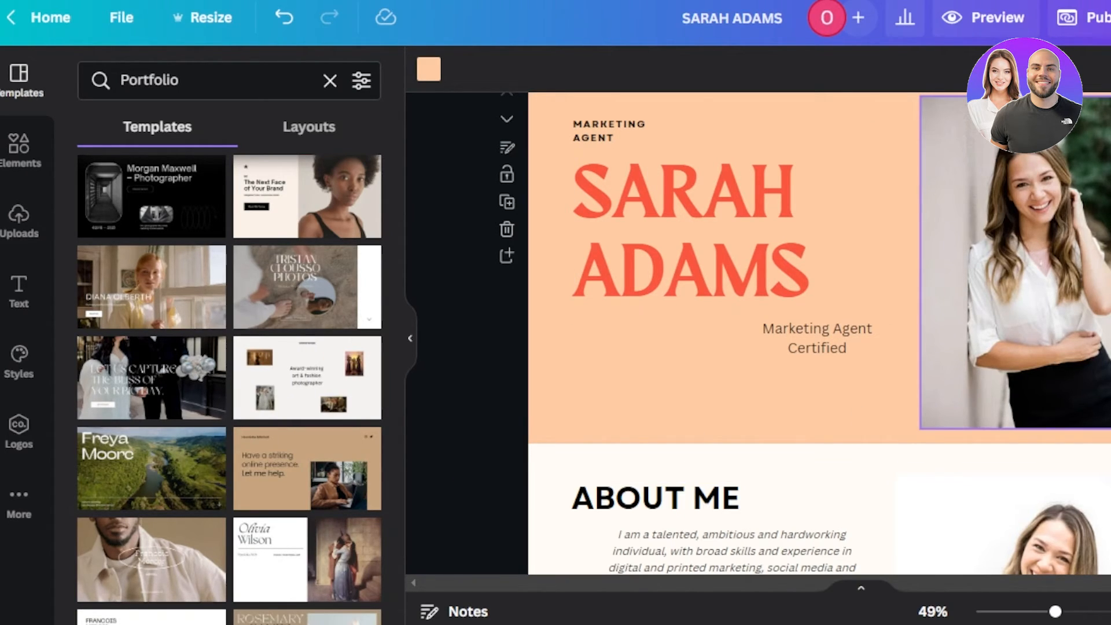
{"action": "scroll", "coordinate": [820, 333], "scroll_direction": "down", "scroll_amount": 5}
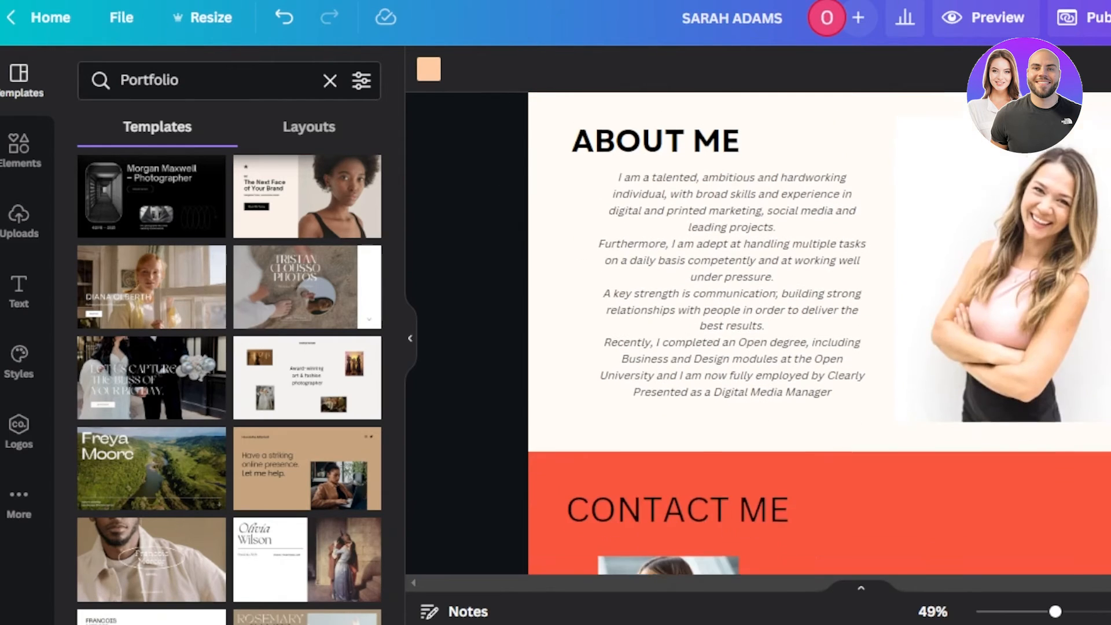
{"action": "scroll", "coordinate": [819, 334], "scroll_direction": "up", "scroll_amount": 3}
{"action": "scroll", "coordinate": [820, 334], "scroll_direction": "down", "scroll_amount": 3}
{"action": "scroll", "coordinate": [820, 333], "scroll_direction": "down", "scroll_amount": 5}
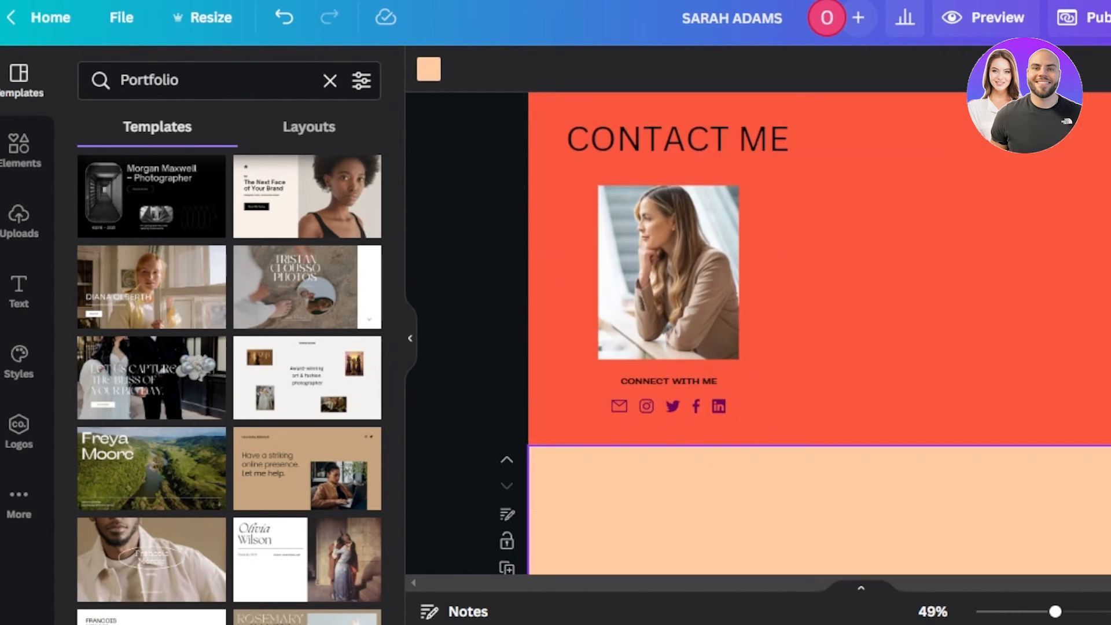
{"action": "scroll", "coordinate": [819, 333], "scroll_direction": "up", "scroll_amount": 6}
{"action": "scroll", "coordinate": [565, 204], "scroll_direction": "up", "scroll_amount": 3}
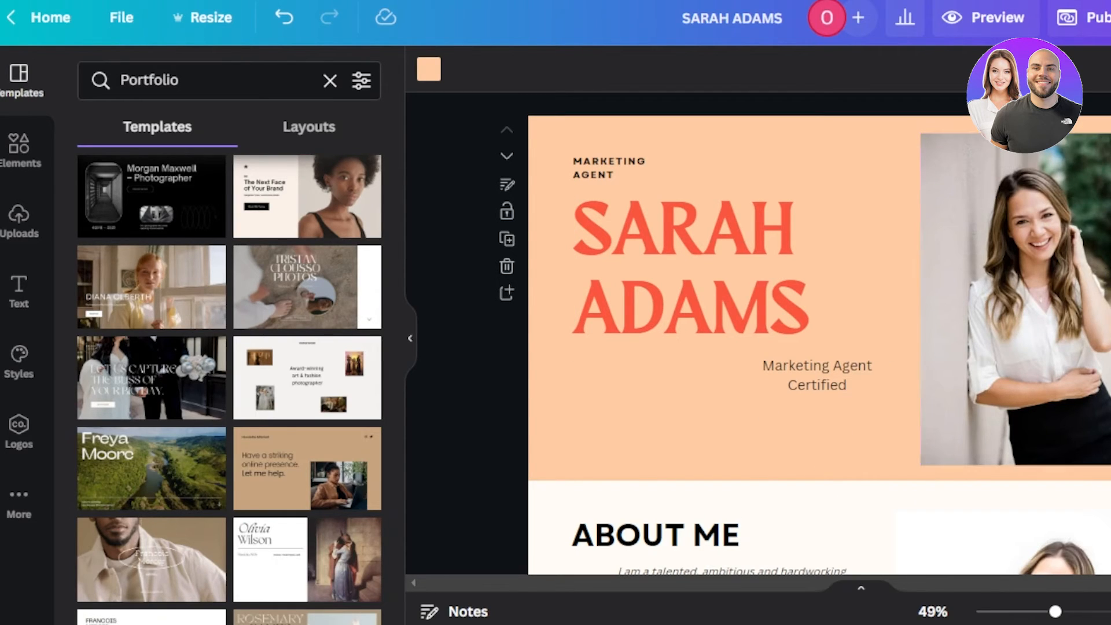
{"action": "scroll", "coordinate": [819, 333], "scroll_direction": "down", "scroll_amount": 6}
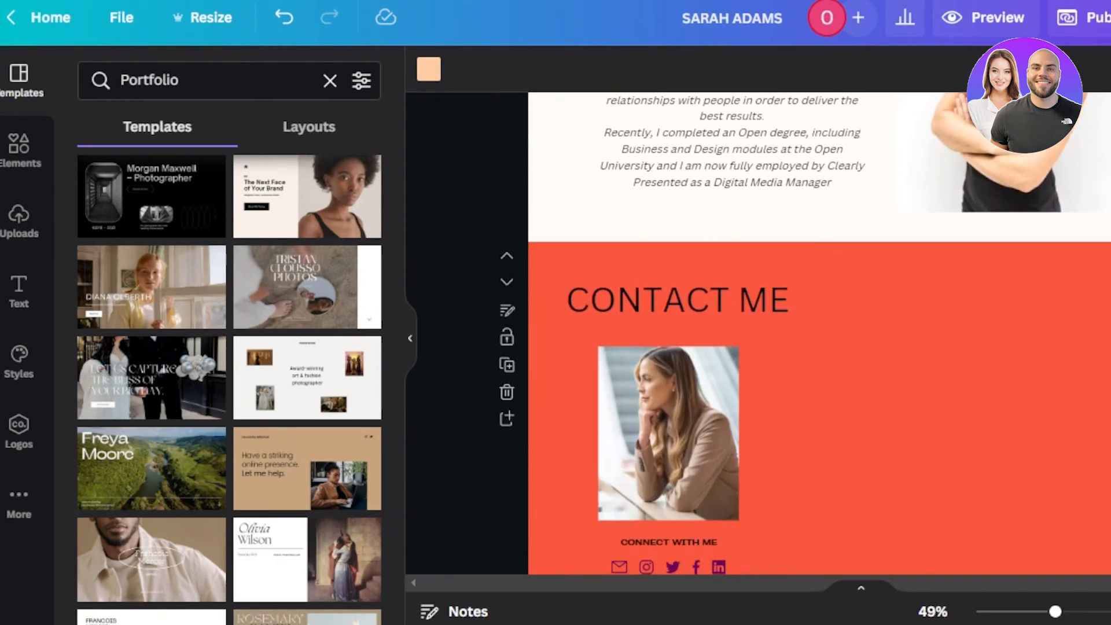
{"action": "scroll", "coordinate": [820, 333], "scroll_direction": "up", "scroll_amount": 3}
{"action": "scroll", "coordinate": [819, 333], "scroll_direction": "up", "scroll_amount": 3}
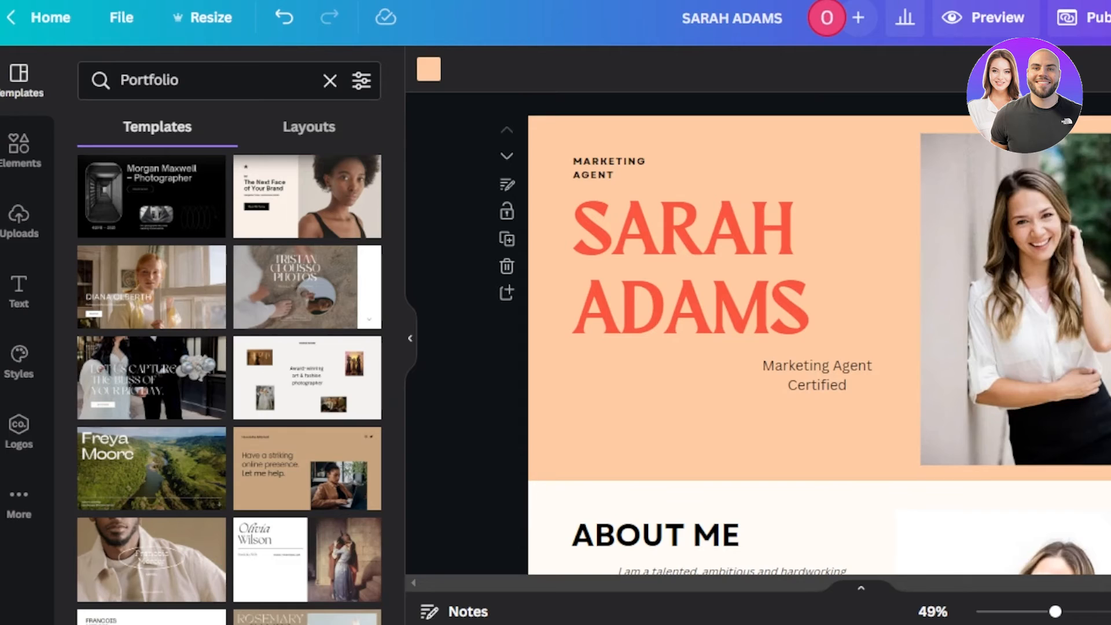